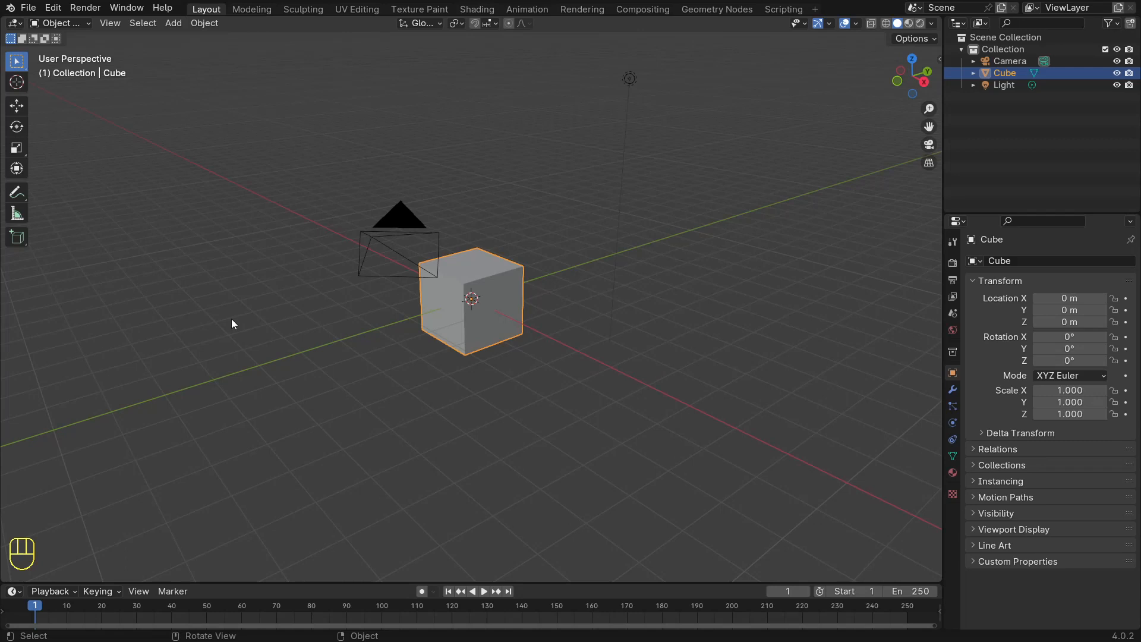
Step: Delete the default camera, cube and light from the scene
key(a)
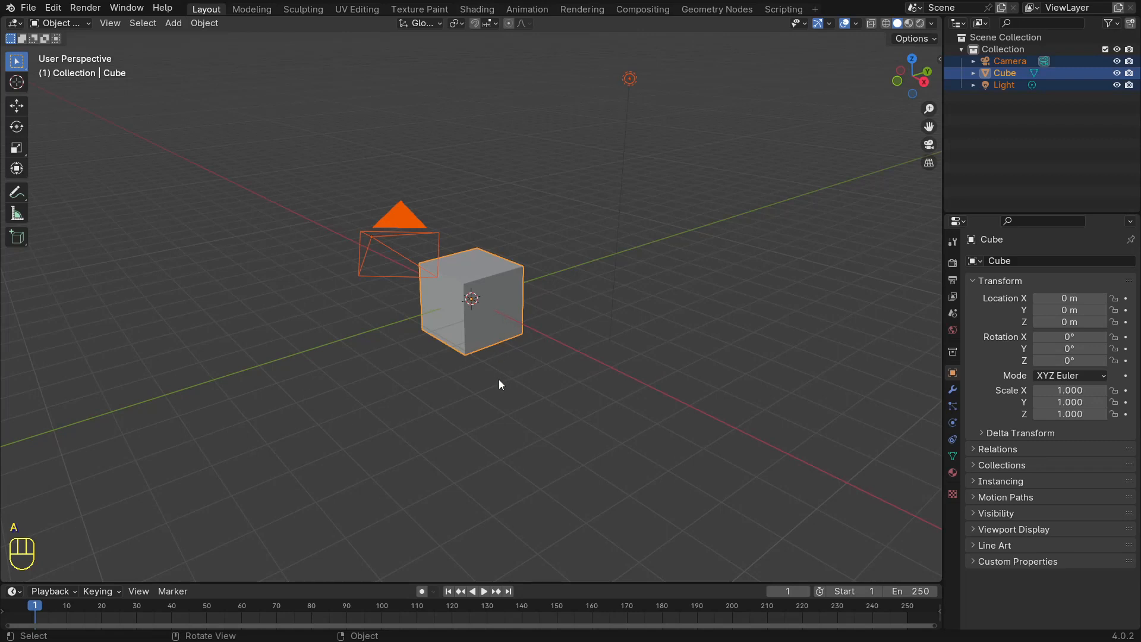
key(x)
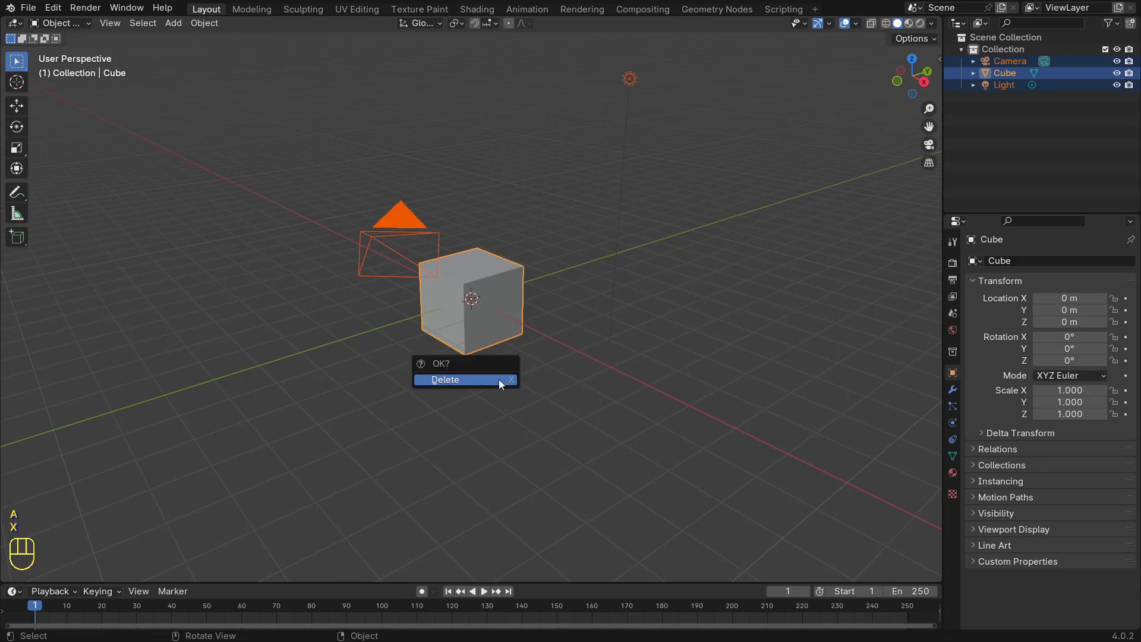
click(452, 379)
Step: Load dressing.jpg from the Documents folder as a reference image aligned to the front view
key(KP_1)
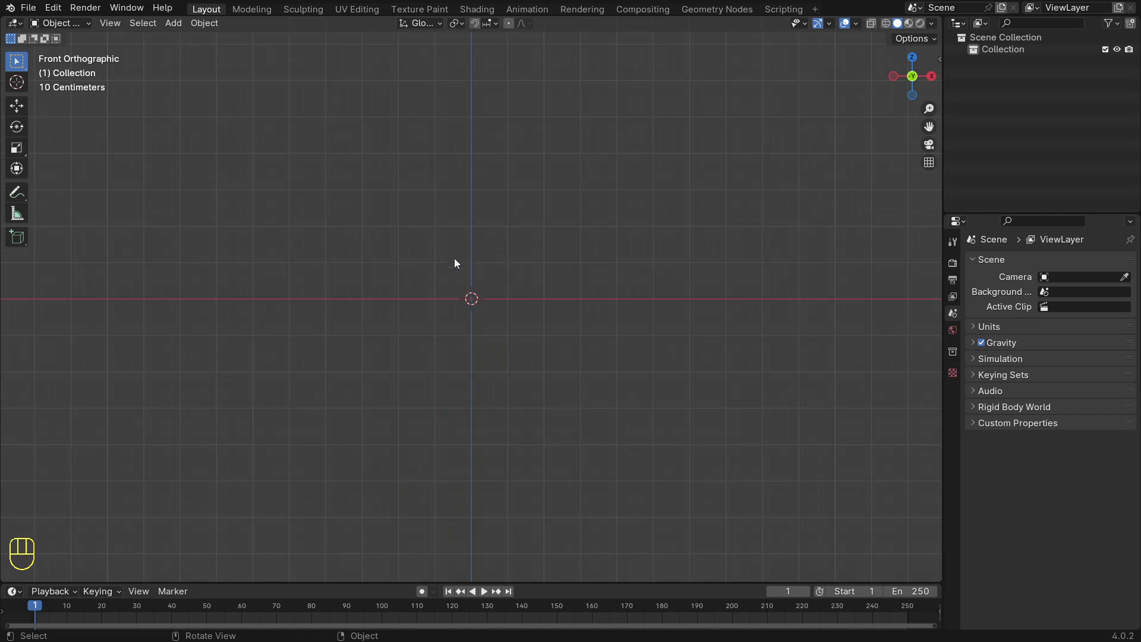
key(shift+a)
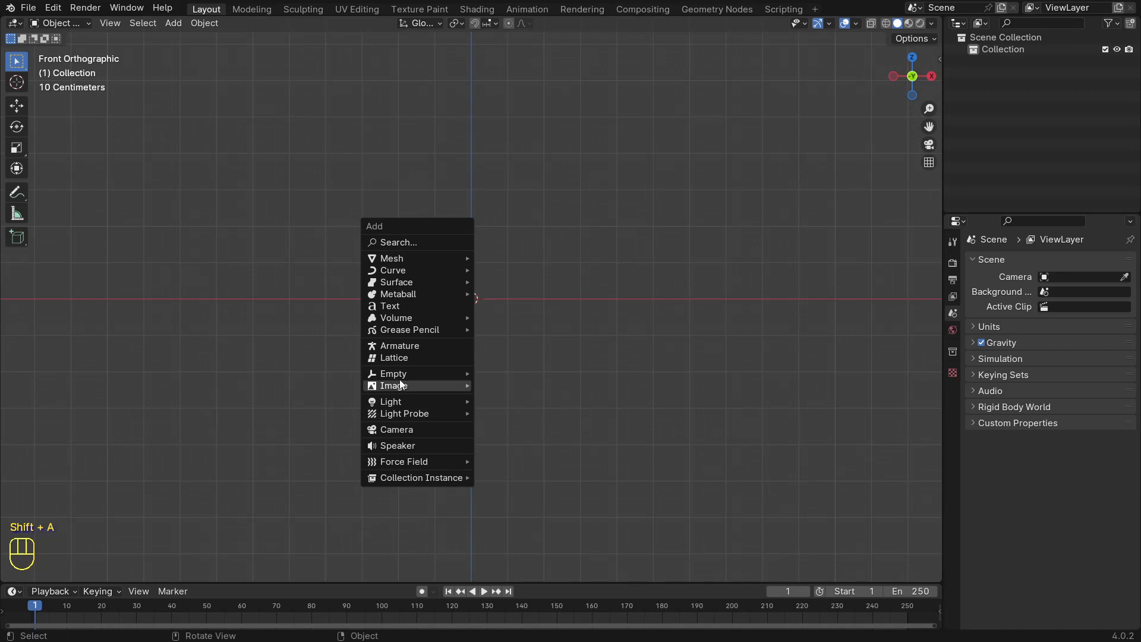
mouse_move(401, 385)
click(505, 385)
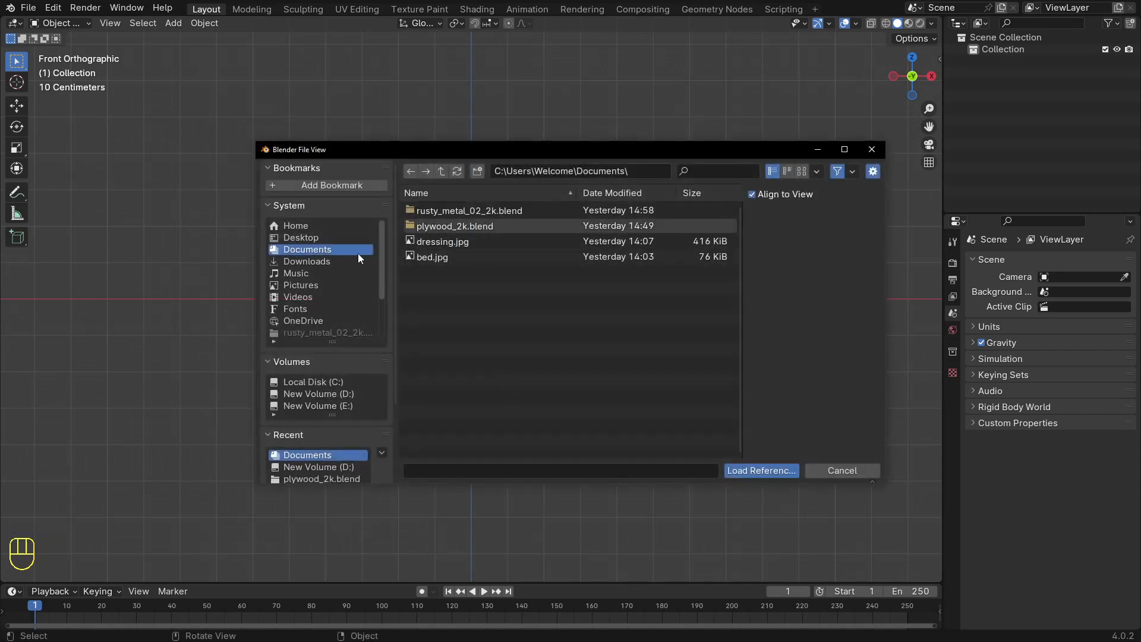
click(489, 240)
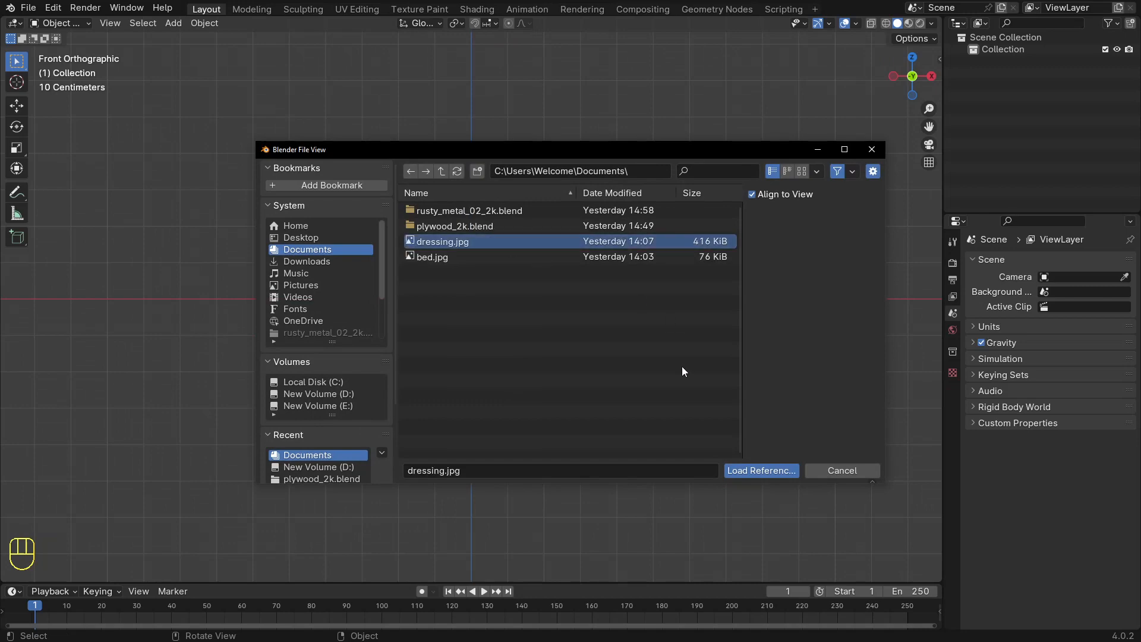
click(752, 470)
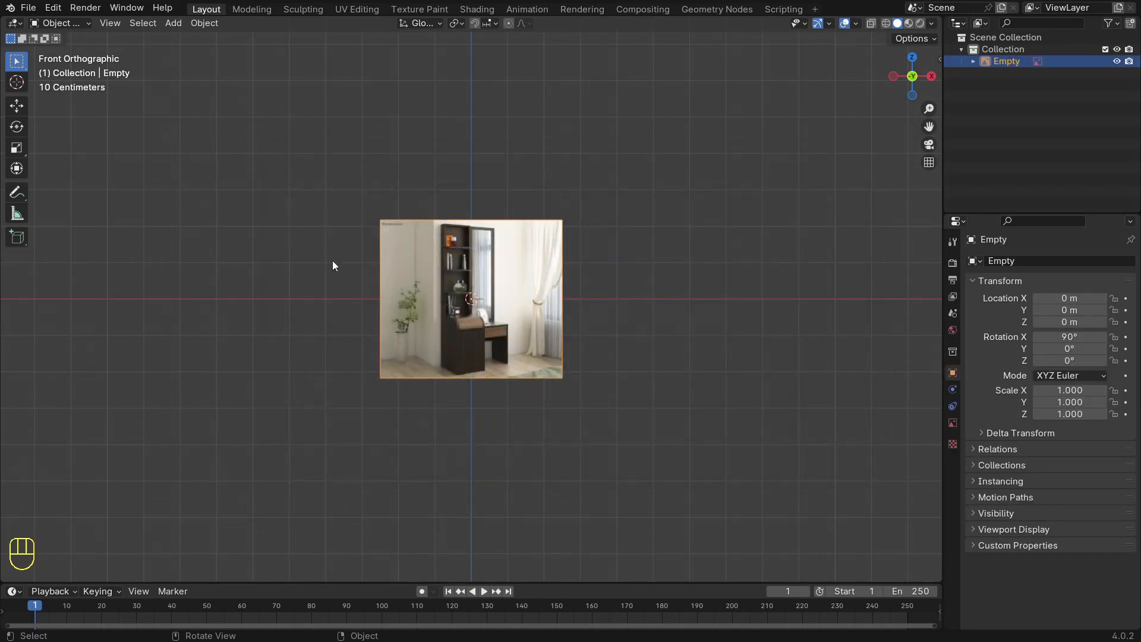
Step: Move the reference image back along the Y axis by about 0.96 m
scroll(508, 241, down, 3)
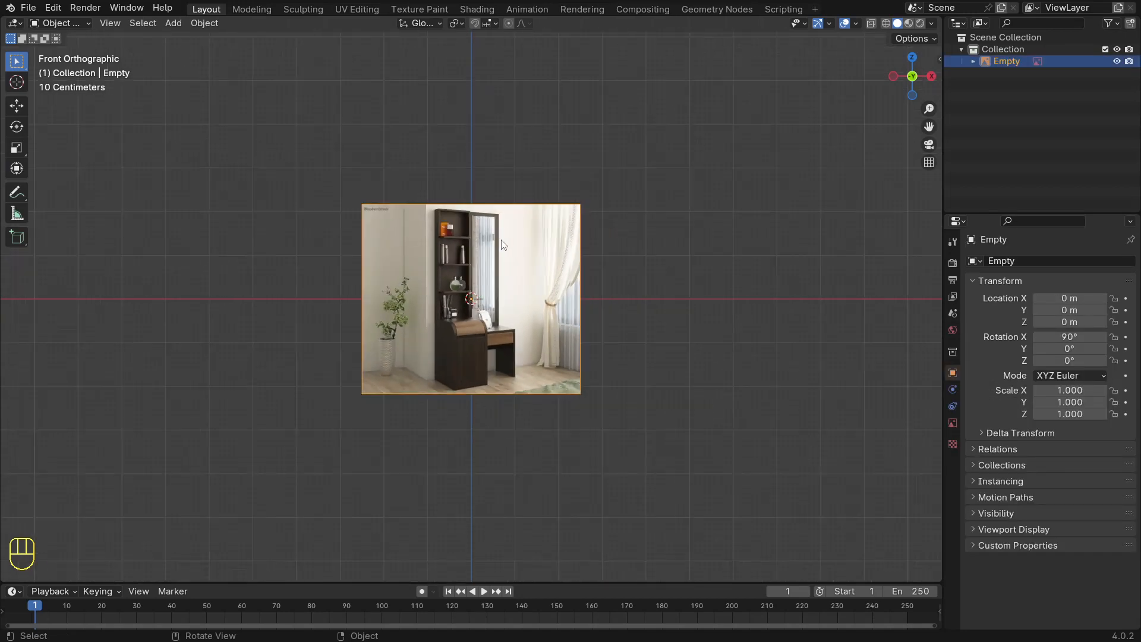
middle_drag(509, 241, 476, 256)
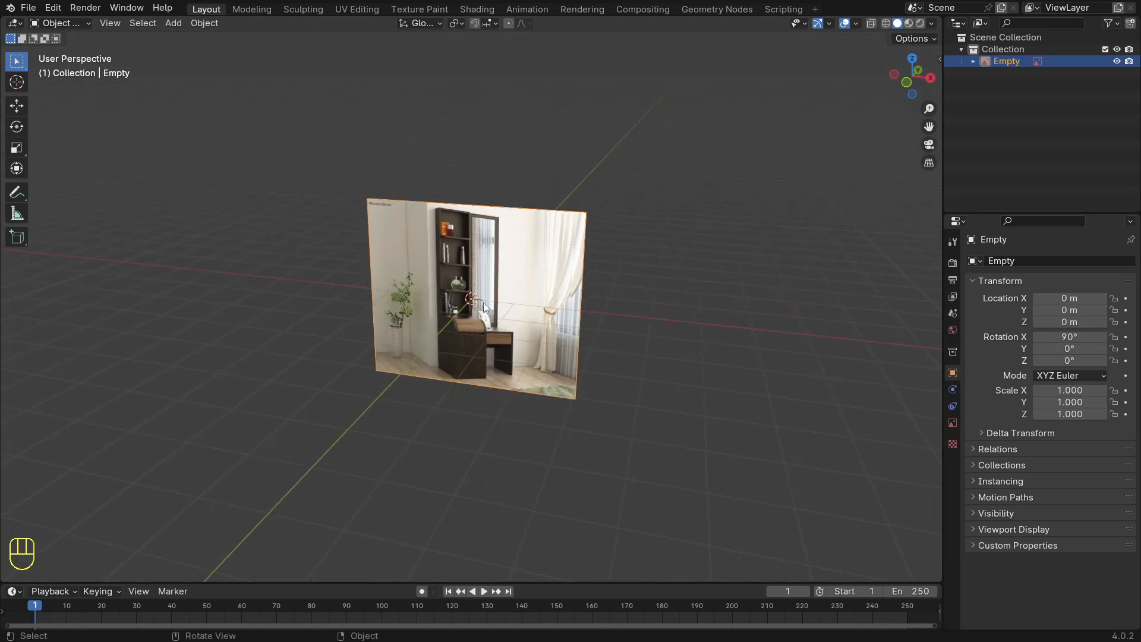
key(g)
key(y)
click(492, 286)
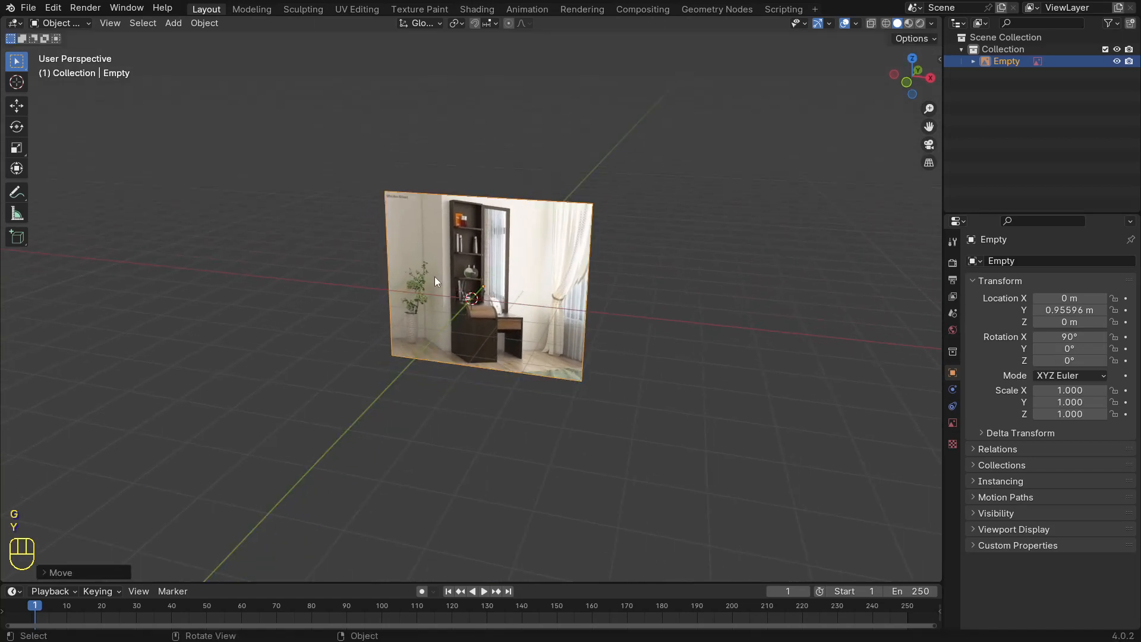
Step: Add a plane mesh at the world origin, in front of the reference image
middle_drag(434, 274, 459, 258)
key(KP_1)
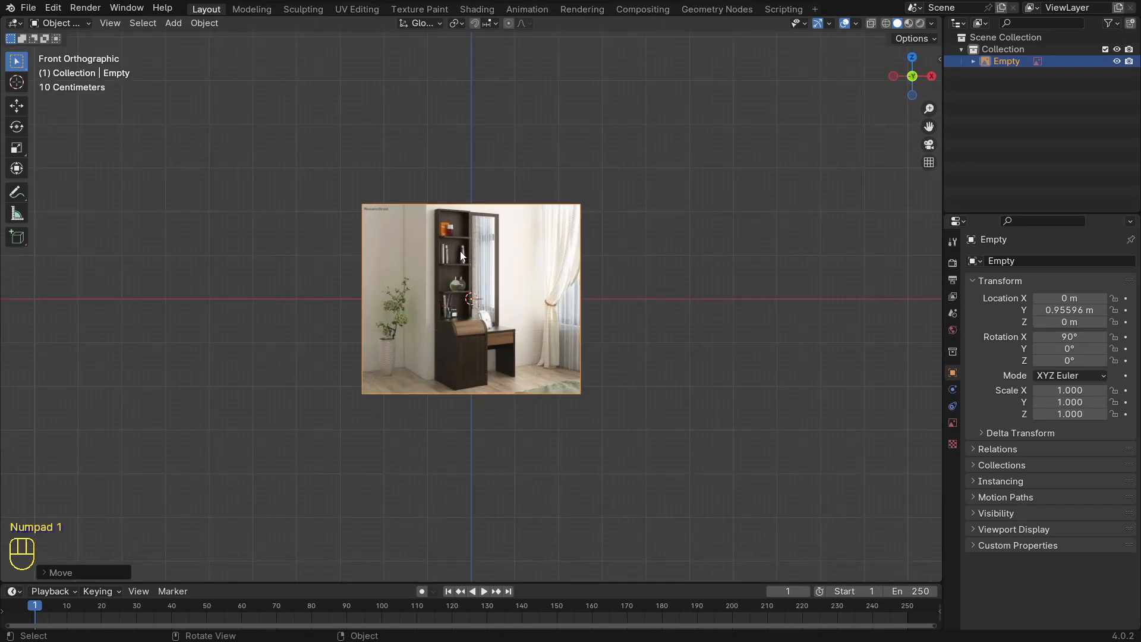
scroll(461, 256, up, 3)
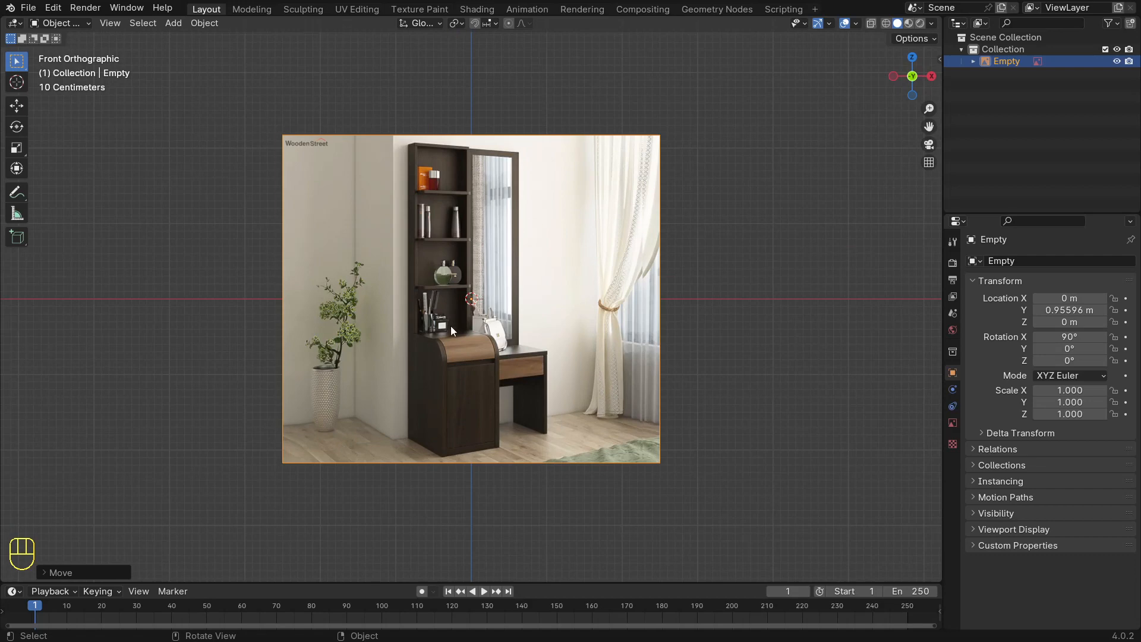
key(shift+a)
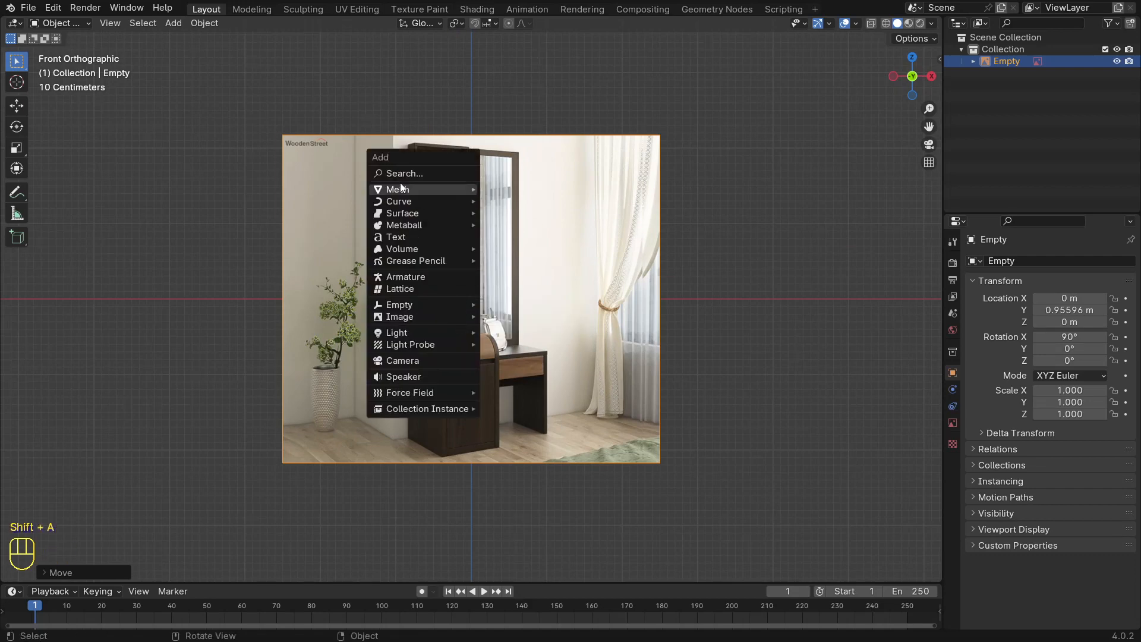
mouse_move(455, 188)
click(521, 191)
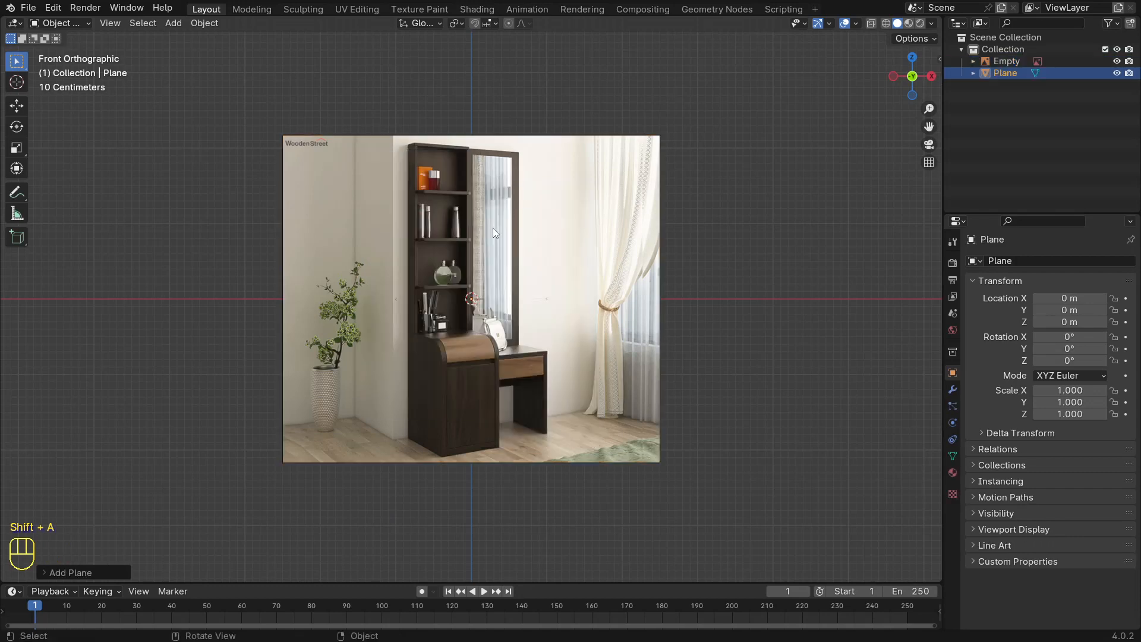
Step: Rotate the plane's geometry 90° about the X axis in Edit Mode so it stands upright
middle_drag(477, 271, 510, 244)
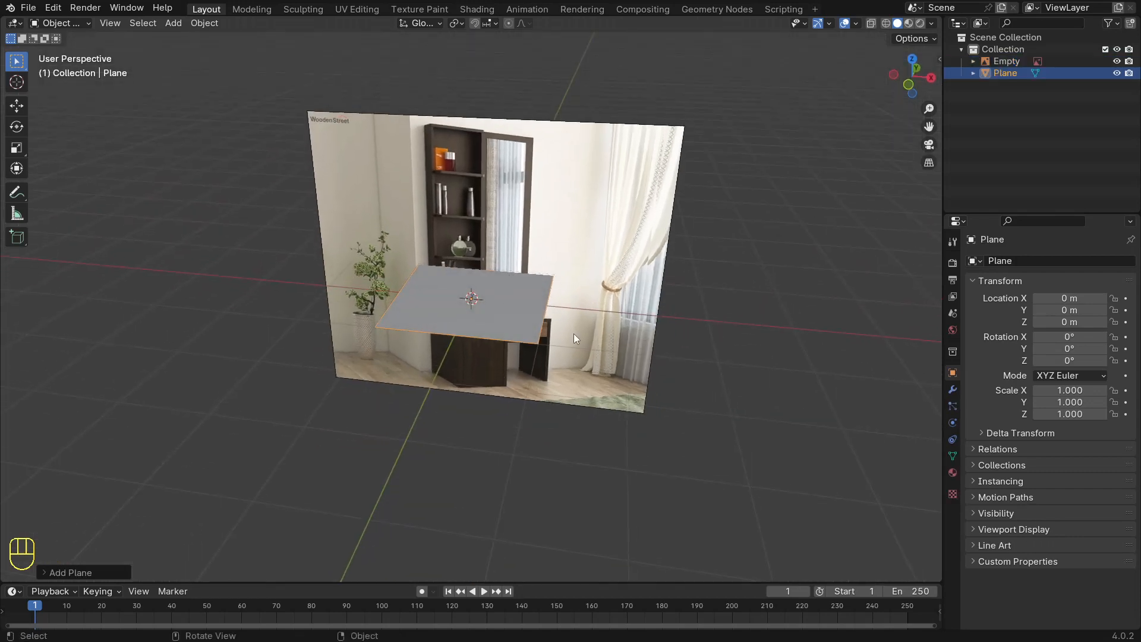
key(Tab)
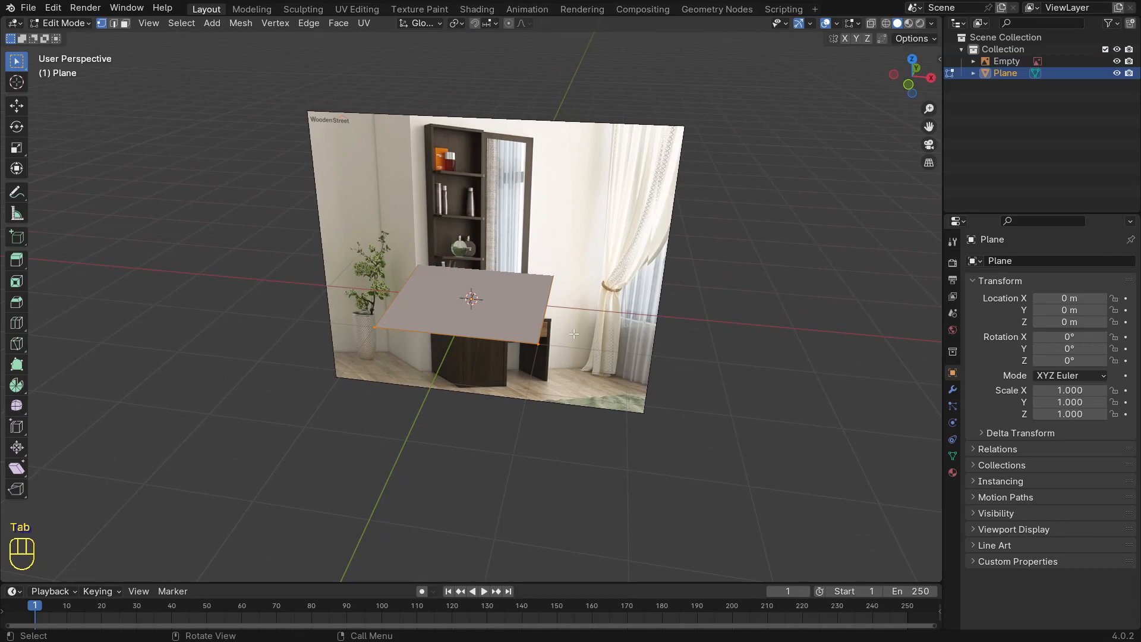
key(r)
key(x)
key(9)
key(0)
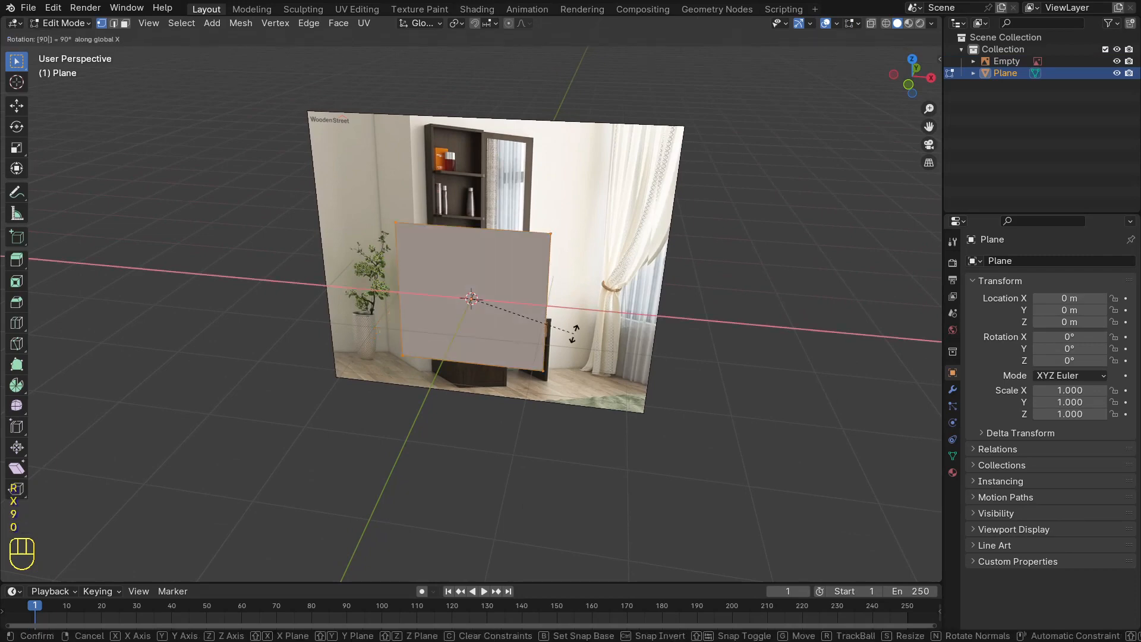
key(Return)
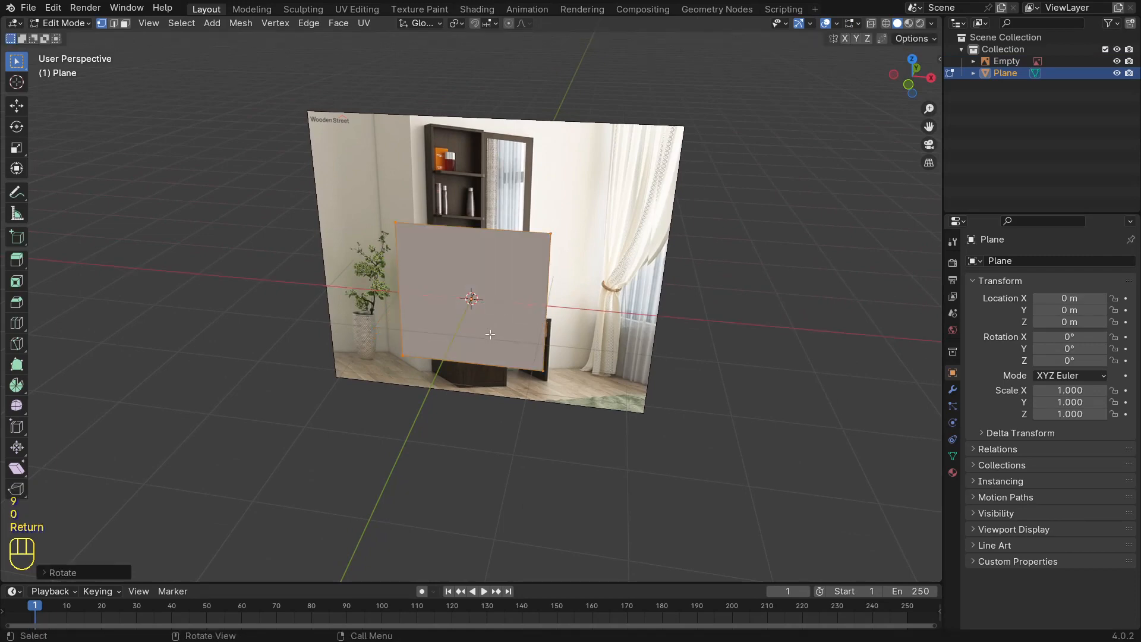
Step: With X-ray on in front view, scale the plane to about 0.87 along X and stretch it along Z to the dressing unit's full height
key(KP_1)
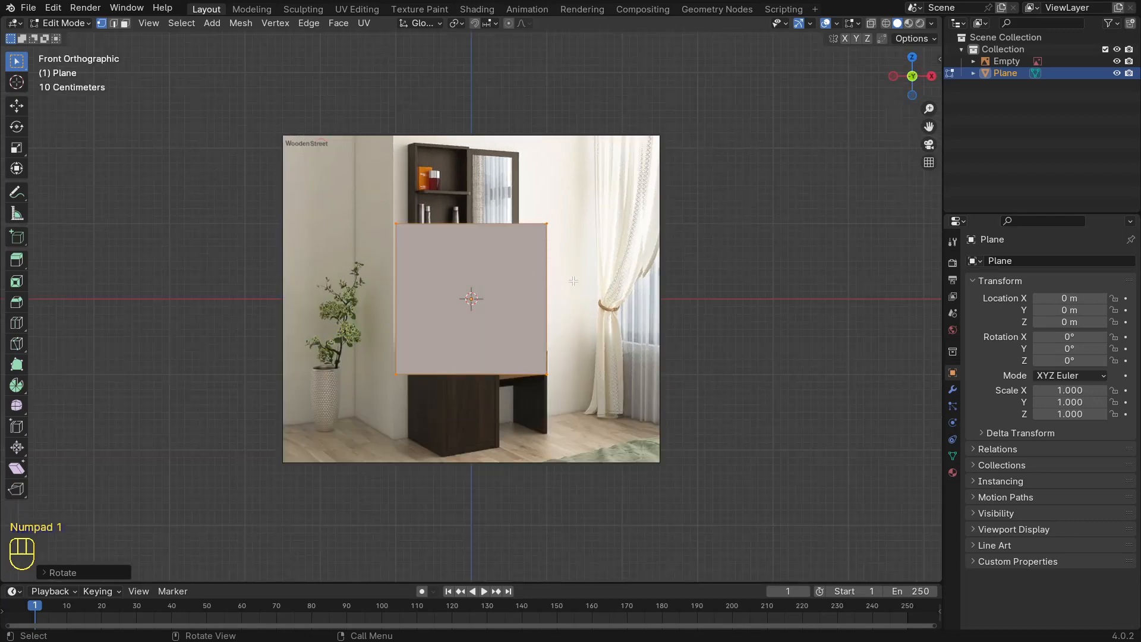
key(alt+z)
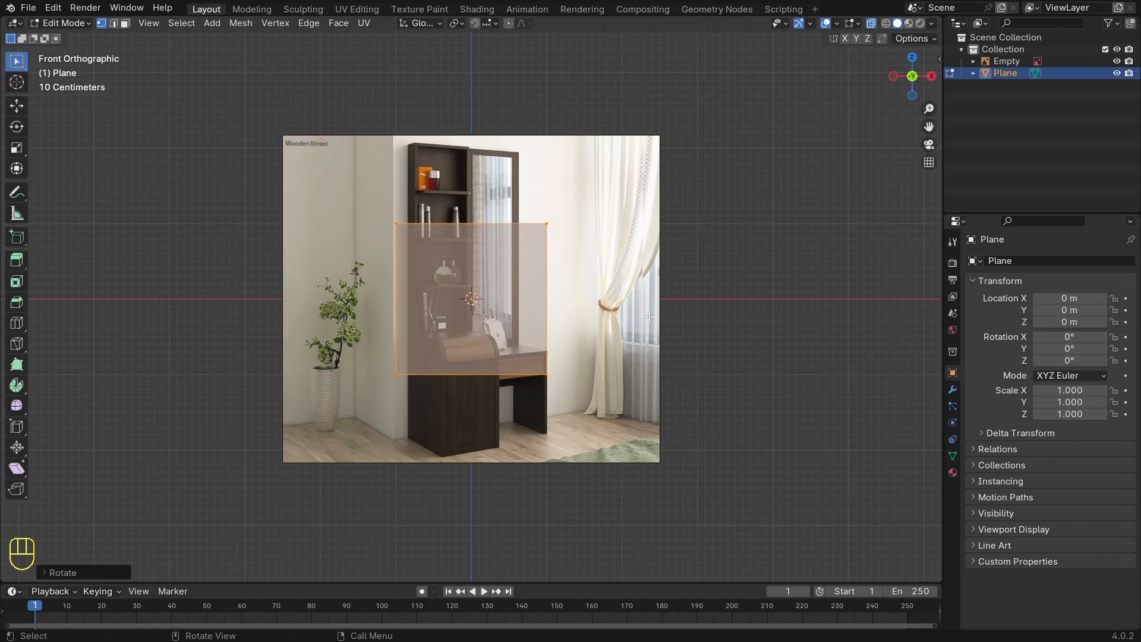
key(s)
key(x)
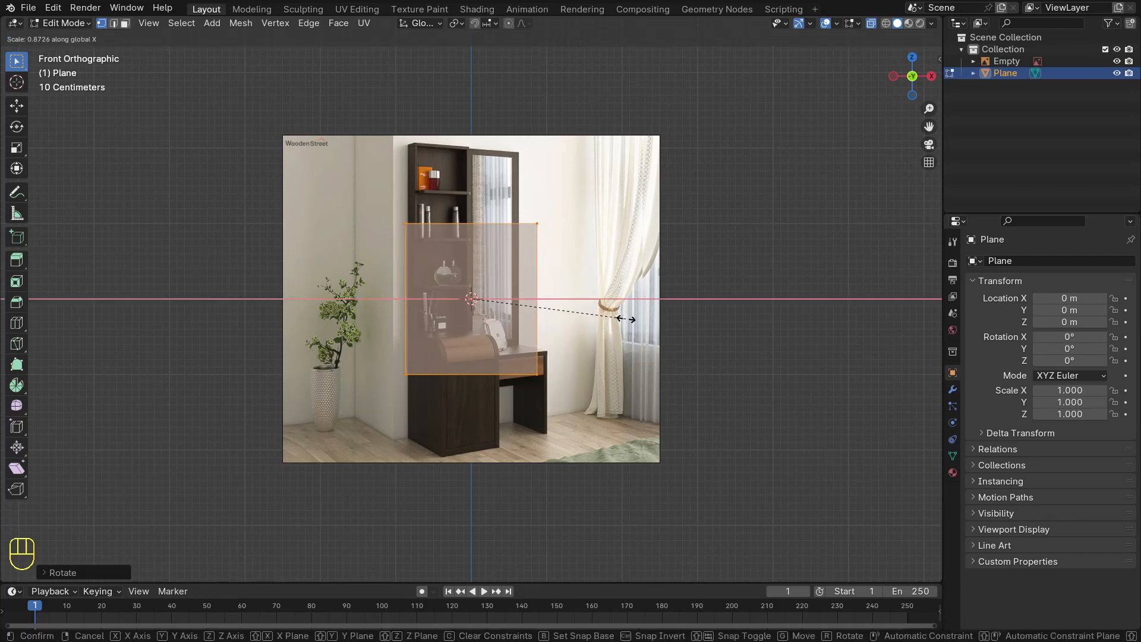
click(616, 318)
key(s)
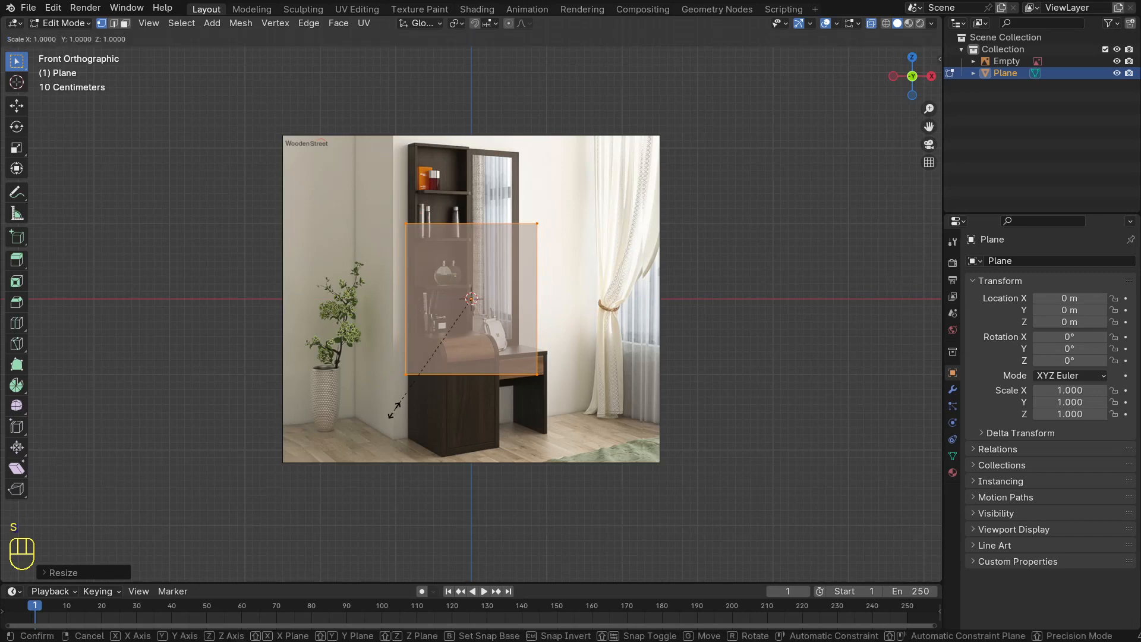
key(z)
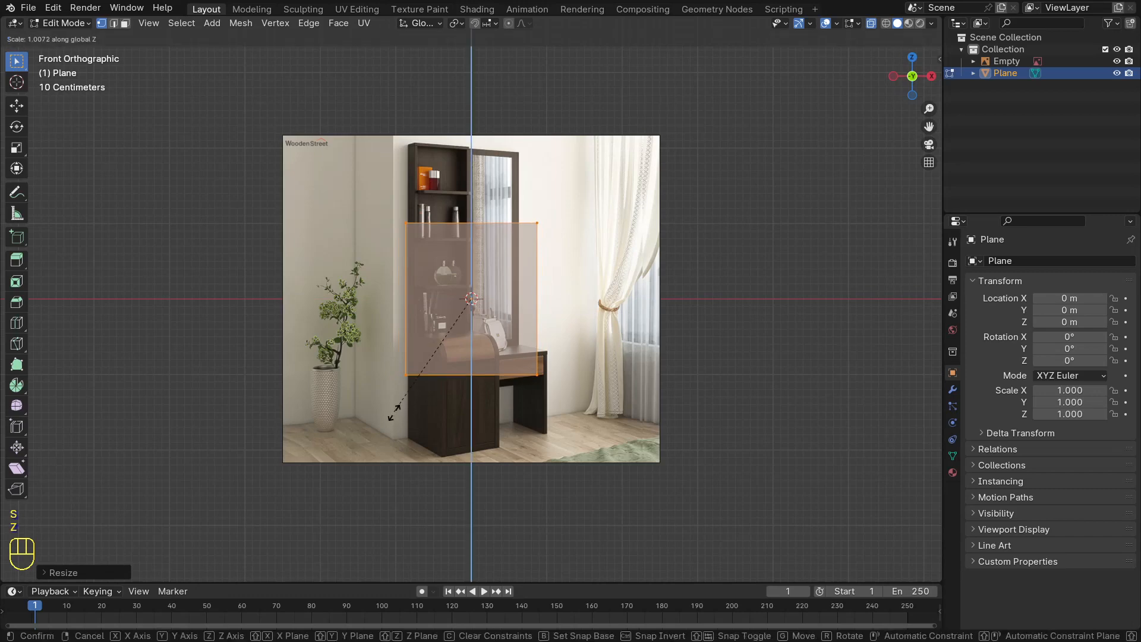
click(416, 569)
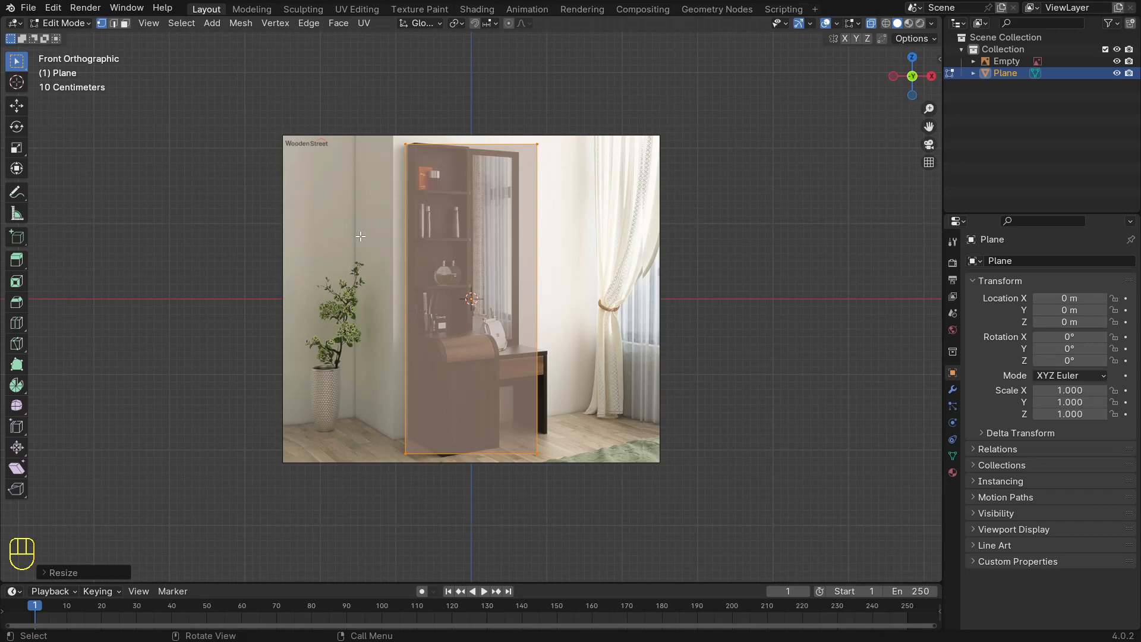
Step: In Object Mode, move the reference image beside the plane, to about X -3.43 m and Z 0.82 m
key(Tab)
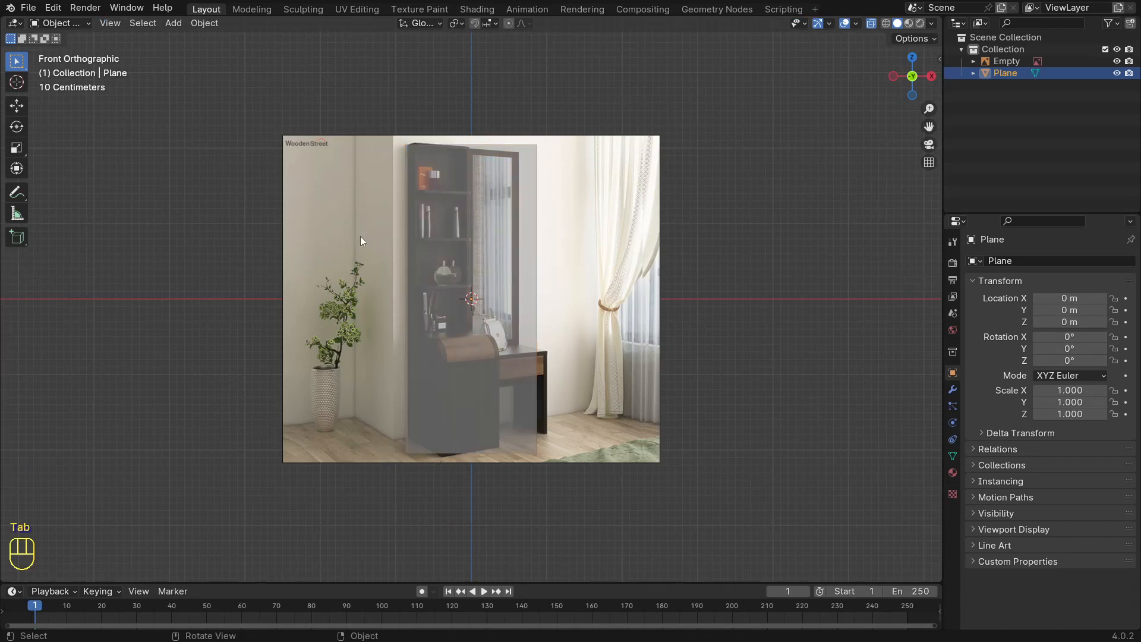
click(365, 241)
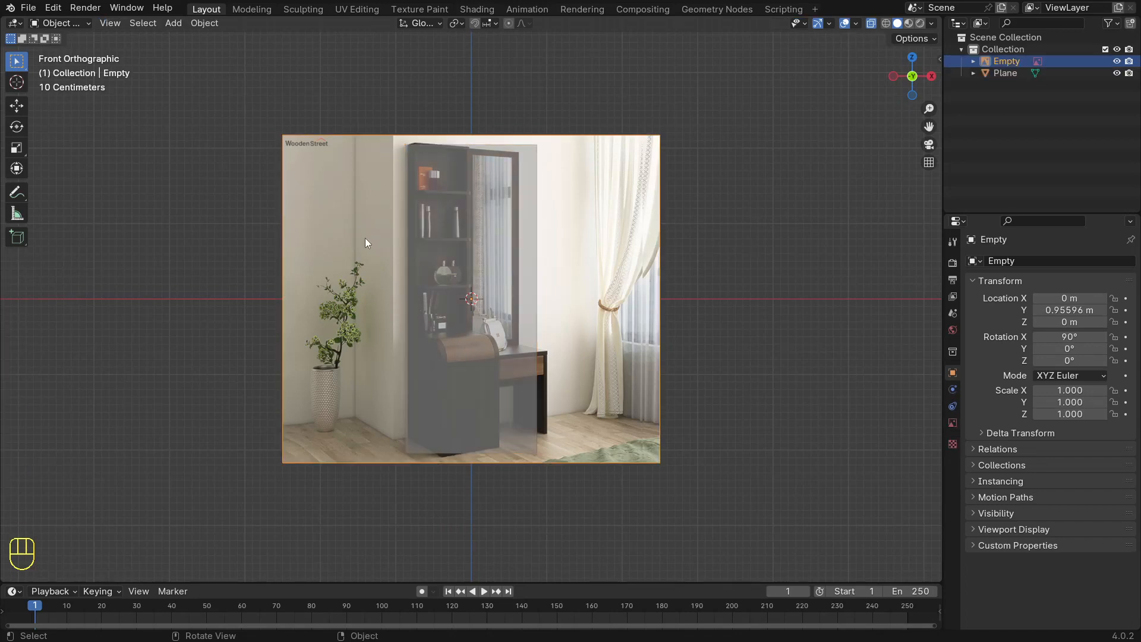
key(g)
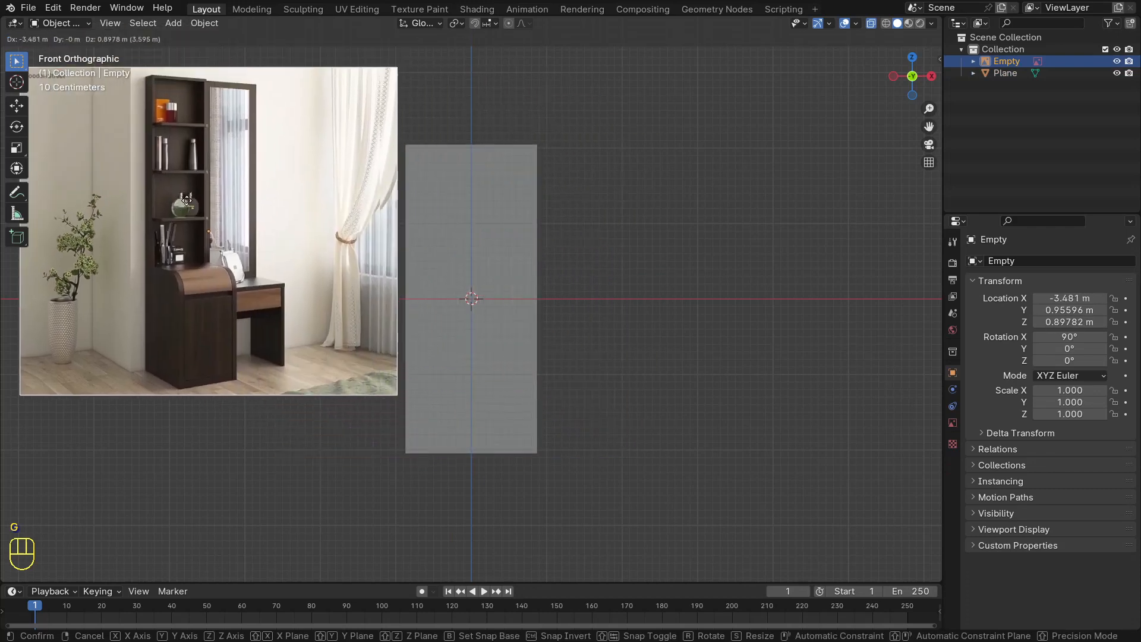
click(212, 188)
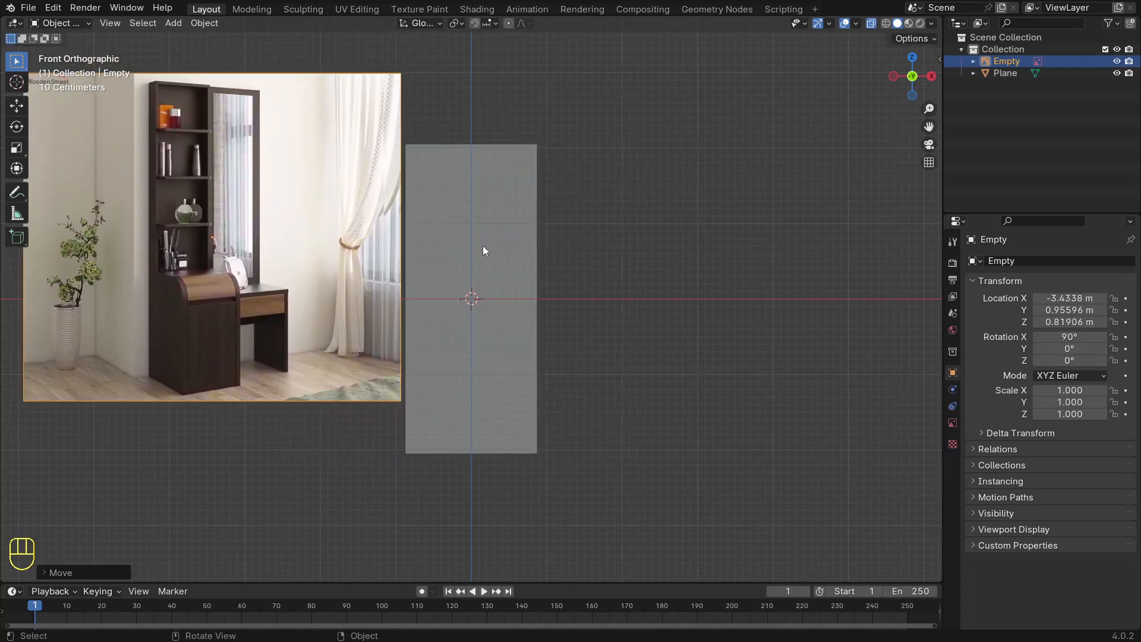
Step: Add a centered vertical loop cut to the plane in Edit Mode
click(494, 196)
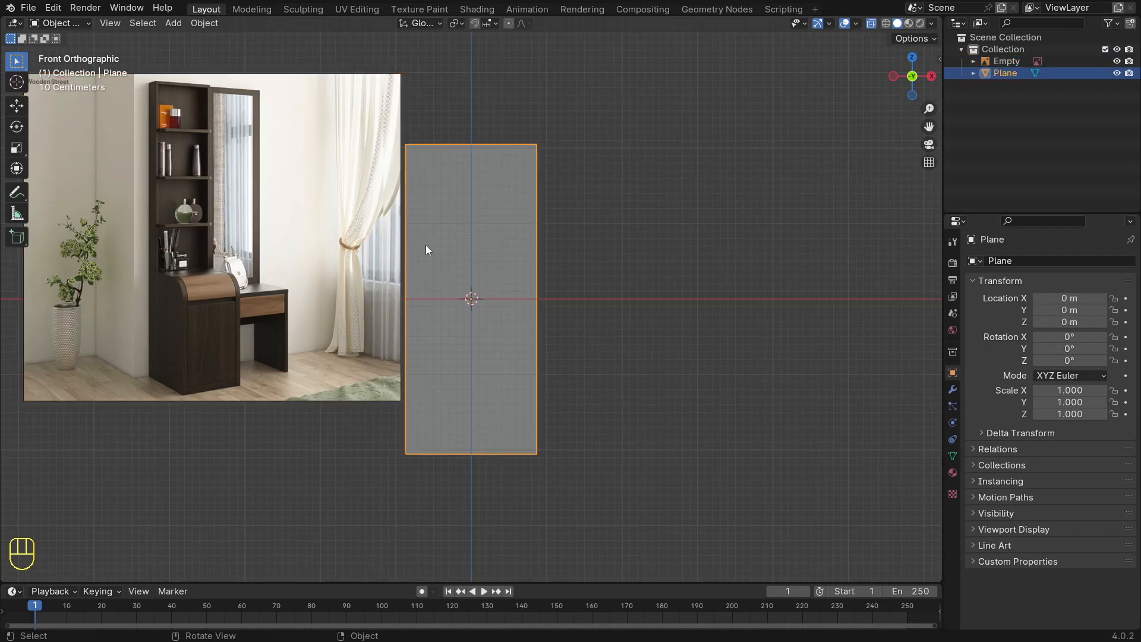
key(Tab)
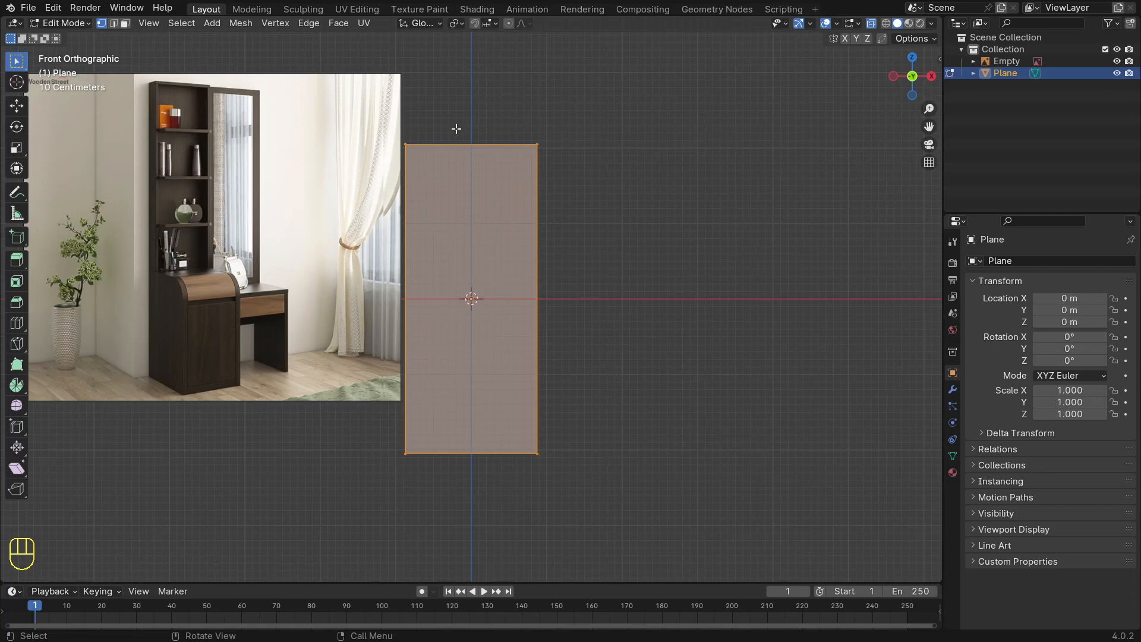
key(ctrl+r)
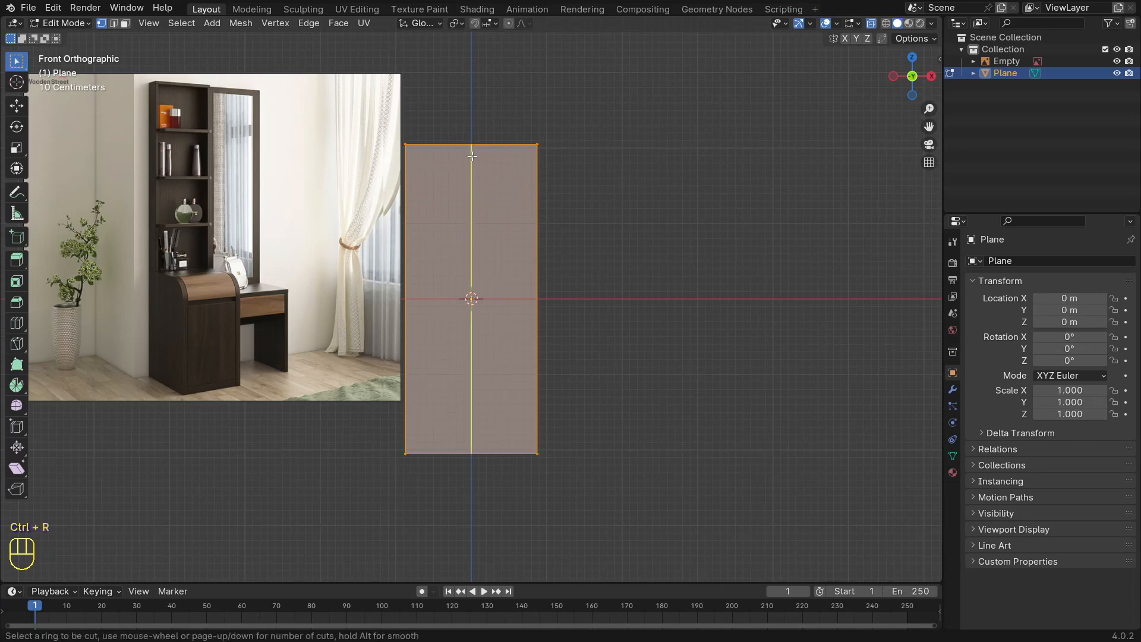
click(471, 153)
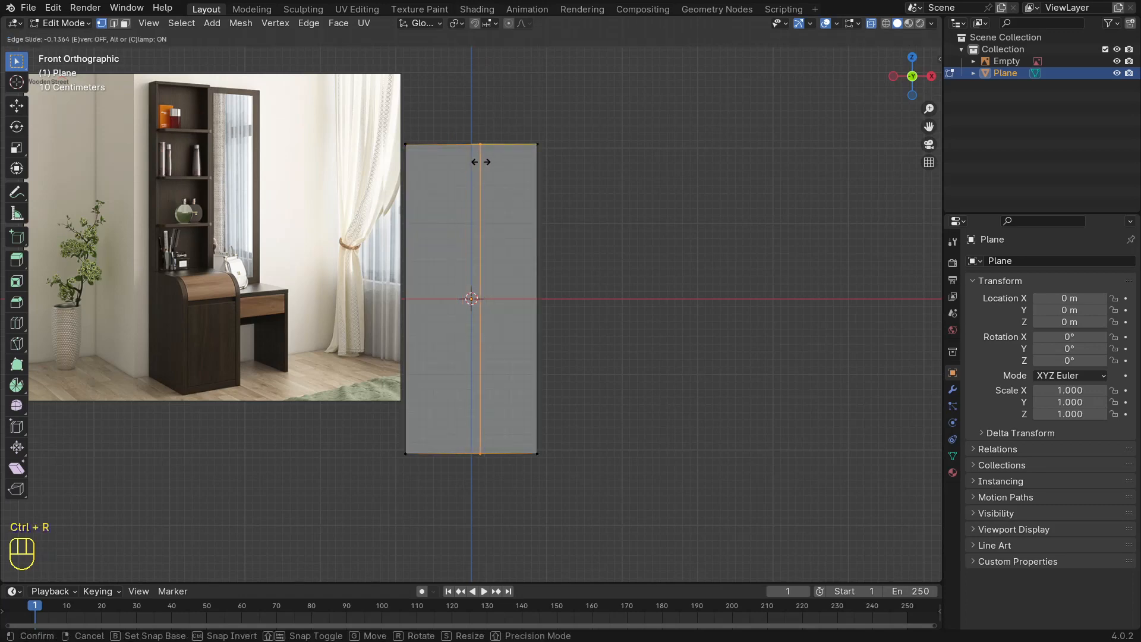
right_click(476, 120)
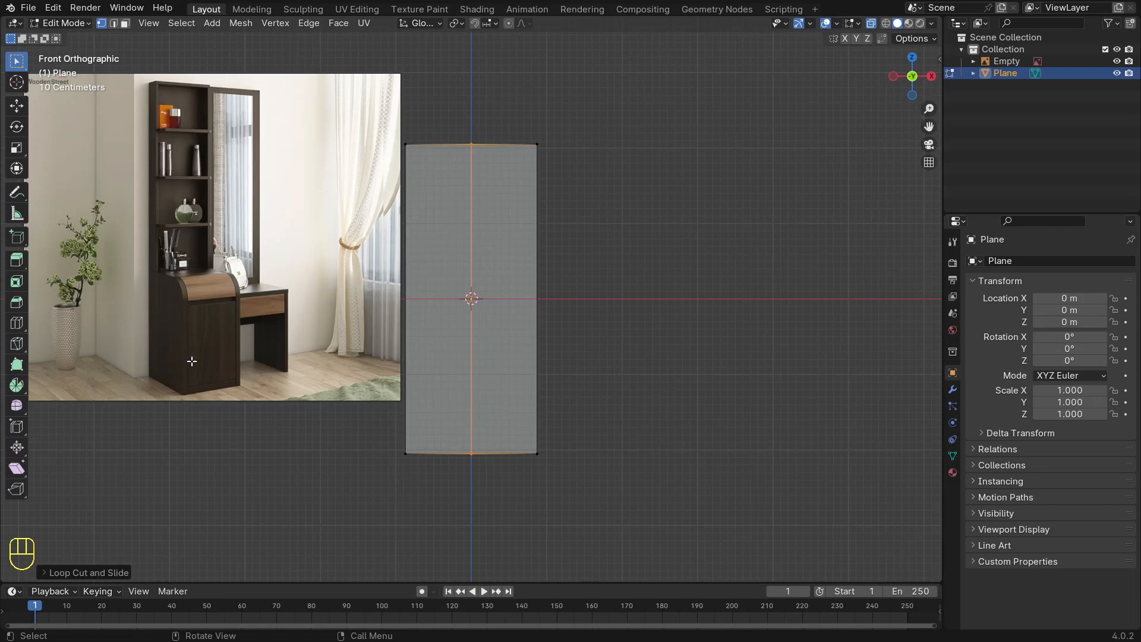
Step: Add two vertical loop cuts to the plane, one close to its left edge and one just left of the center cut
key(ctrl)
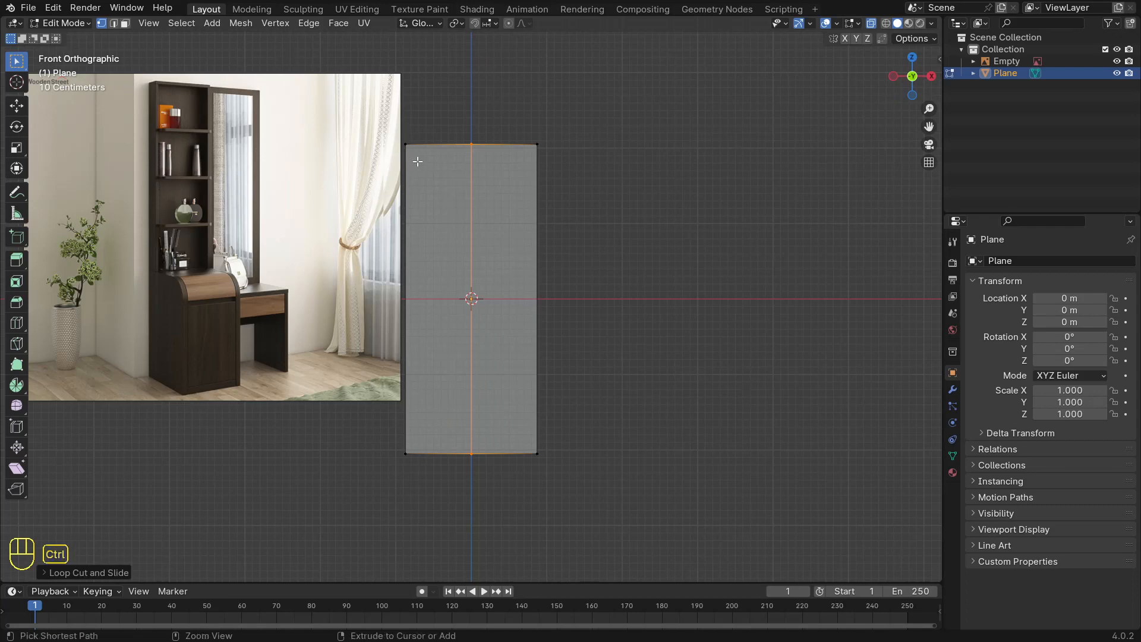
key(ctrl+r)
click(409, 144)
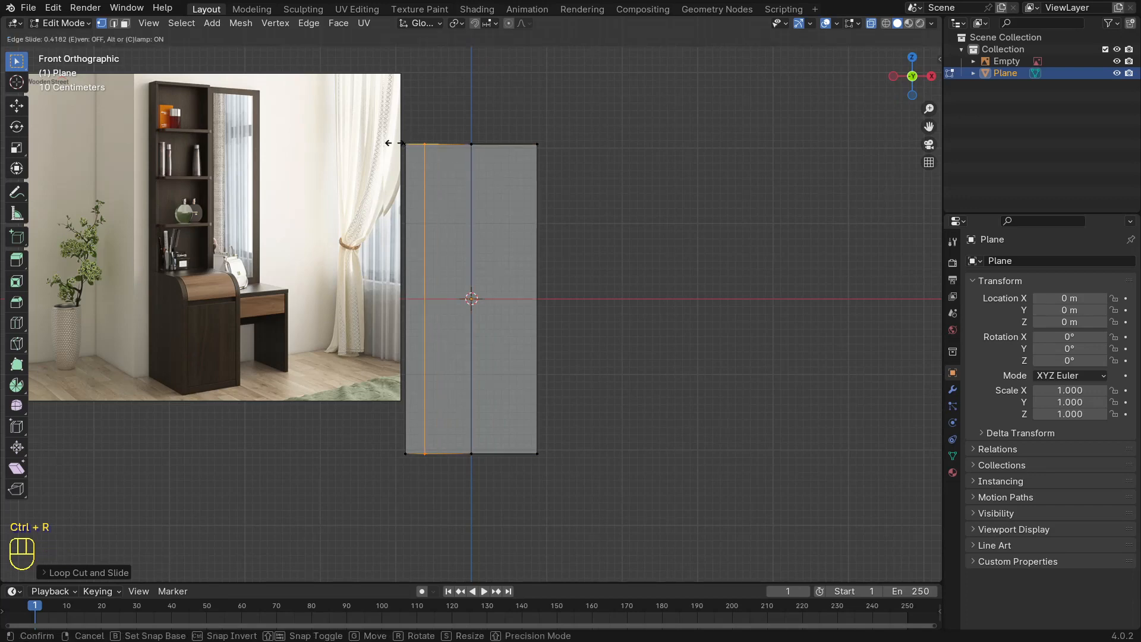
click(383, 141)
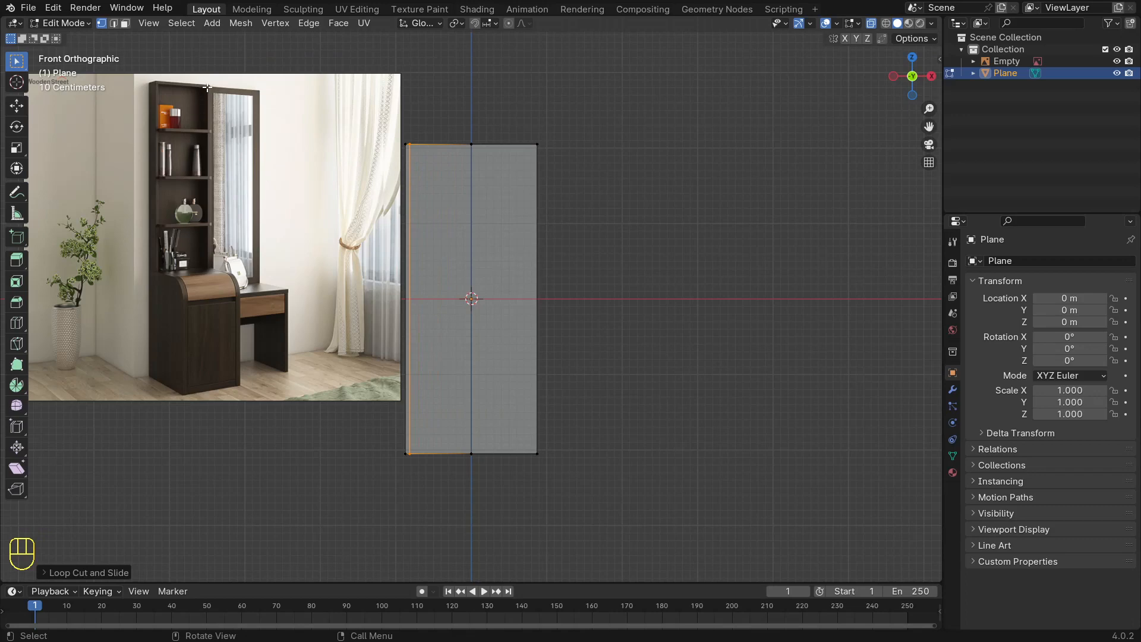
key(ctrl+r)
click(443, 168)
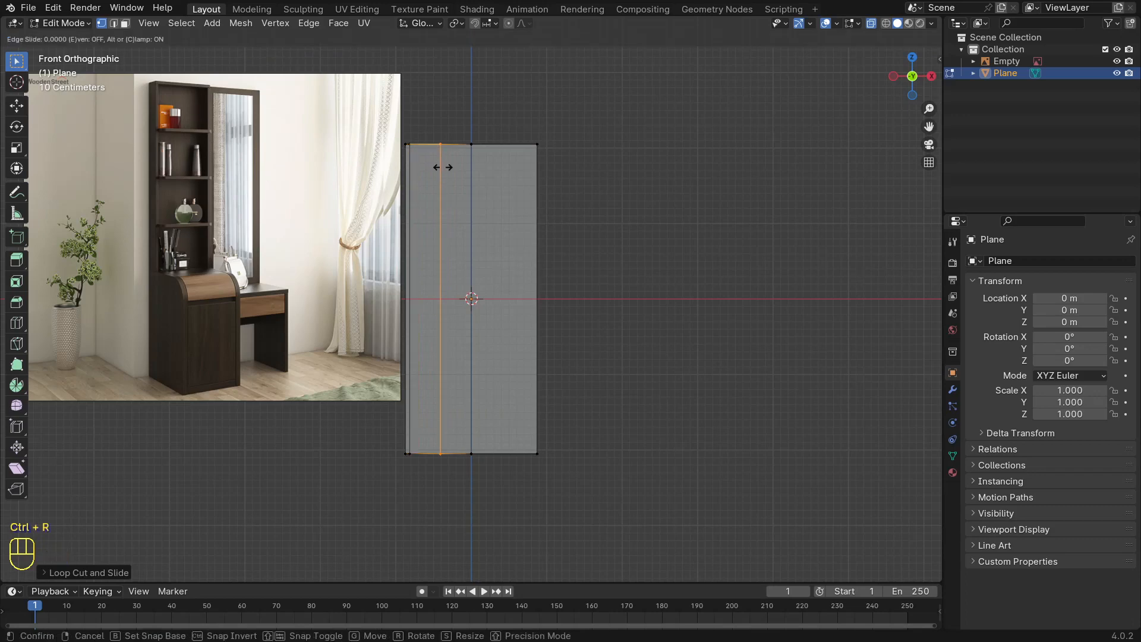
click(467, 187)
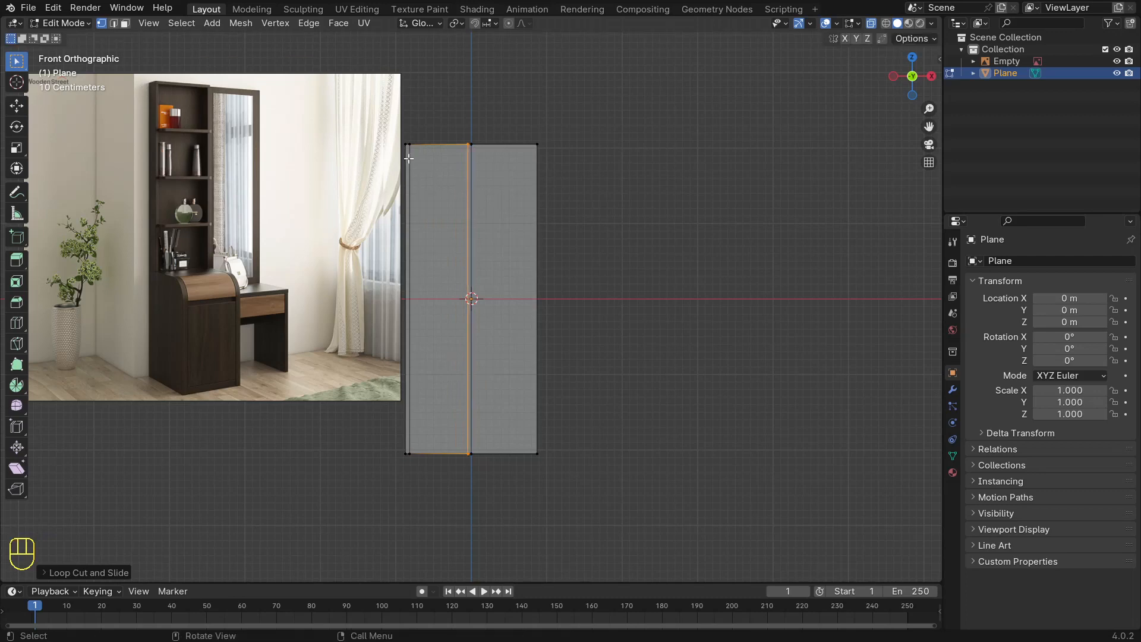
Step: Add two horizontal loop cuts to the plane, one just below its top edge and one at desk height, slightly below the middle
key(ctrl+r)
click(398, 153)
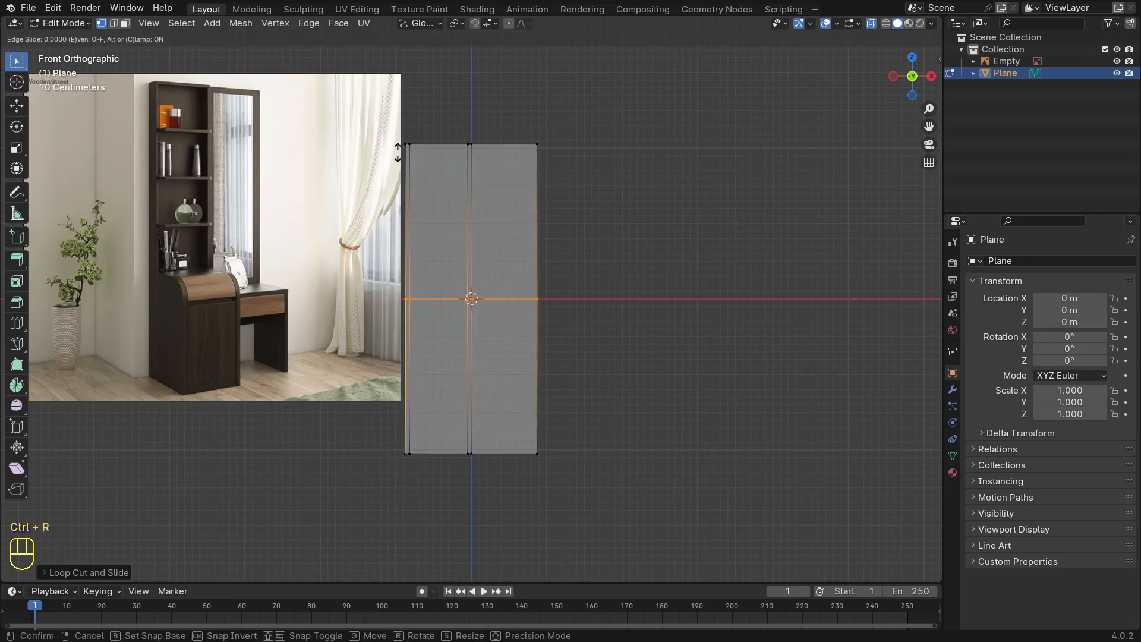
click(411, 565)
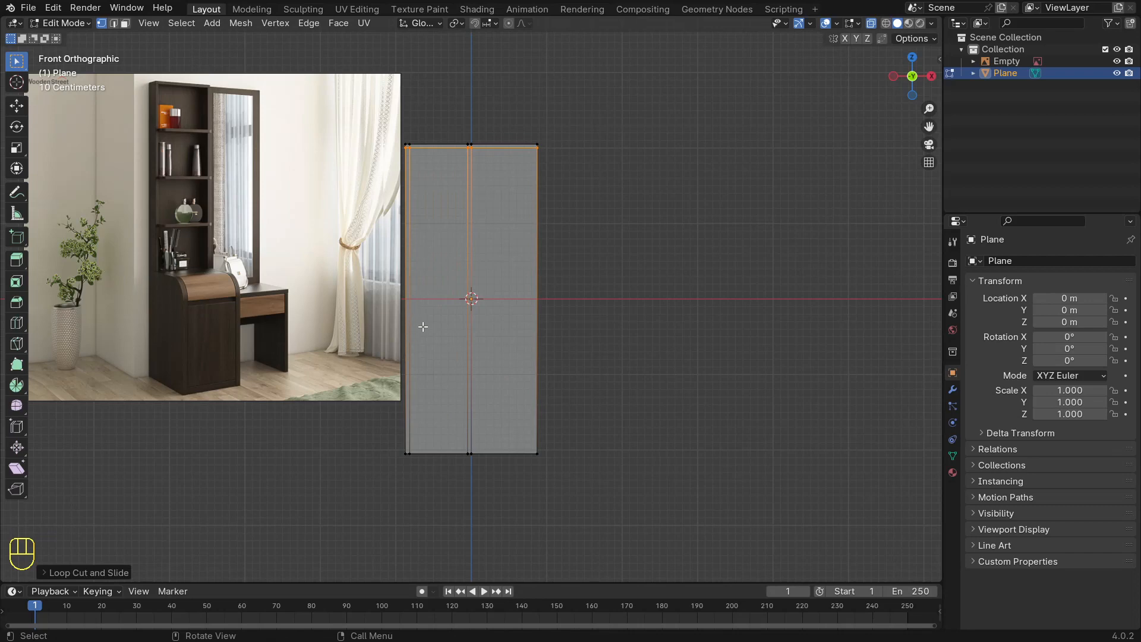
key(ctrl+r)
click(422, 324)
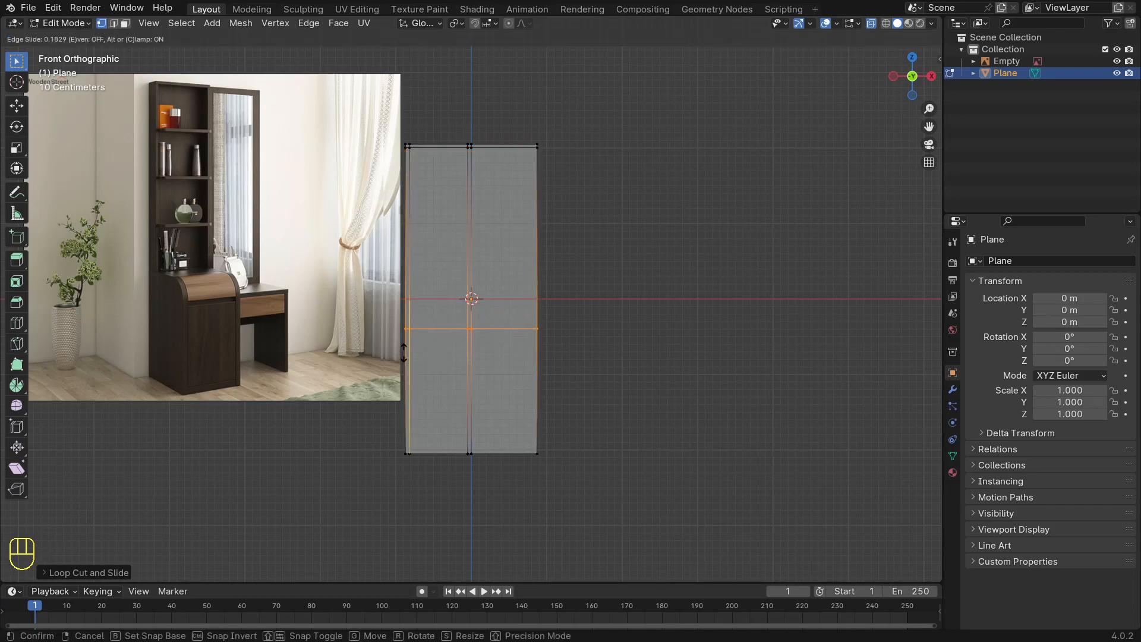
click(405, 356)
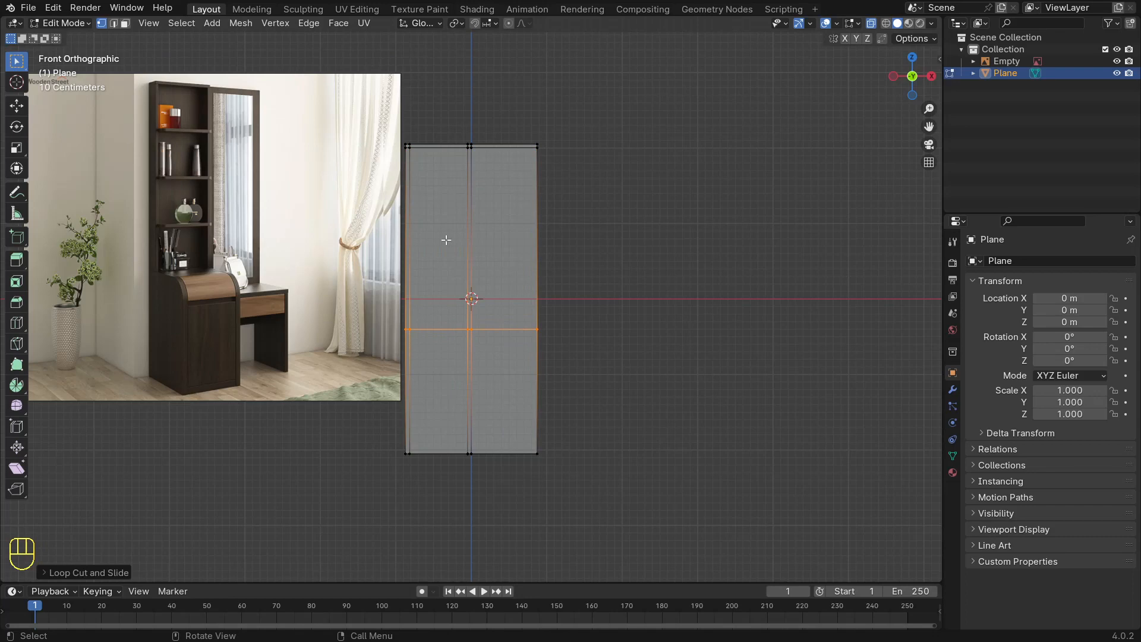
Step: Add three evenly spaced horizontal loop cuts between the top strip and the desk-height cut for the shelves
scroll(446, 240, up, 1)
scroll(130, 144, down, 1)
key(ctrl+r)
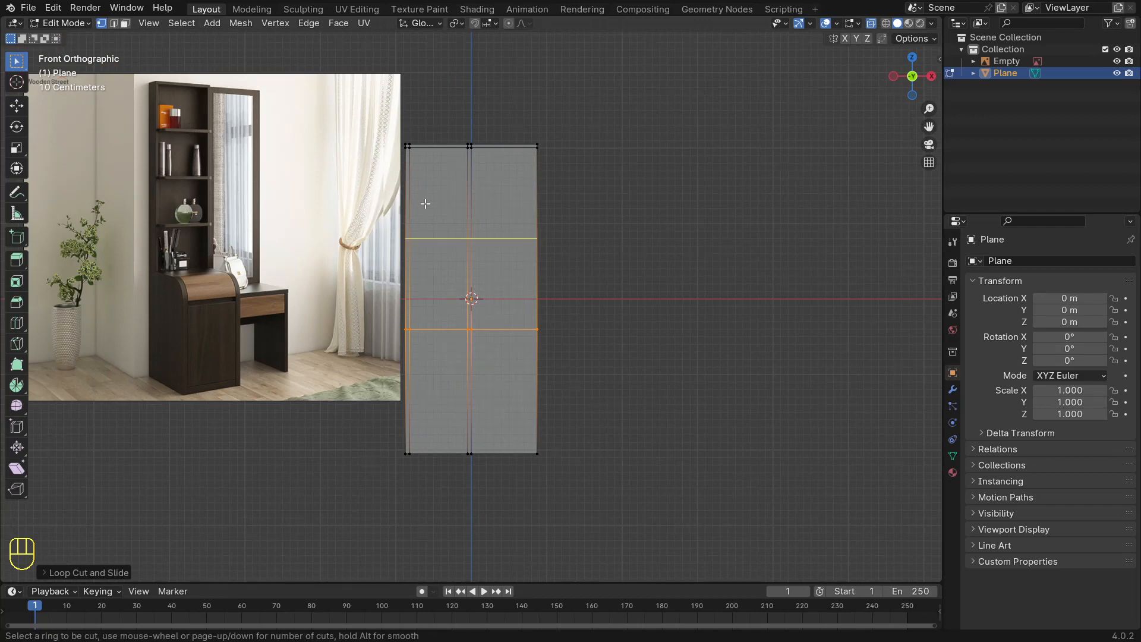
scroll(428, 209, up, 2)
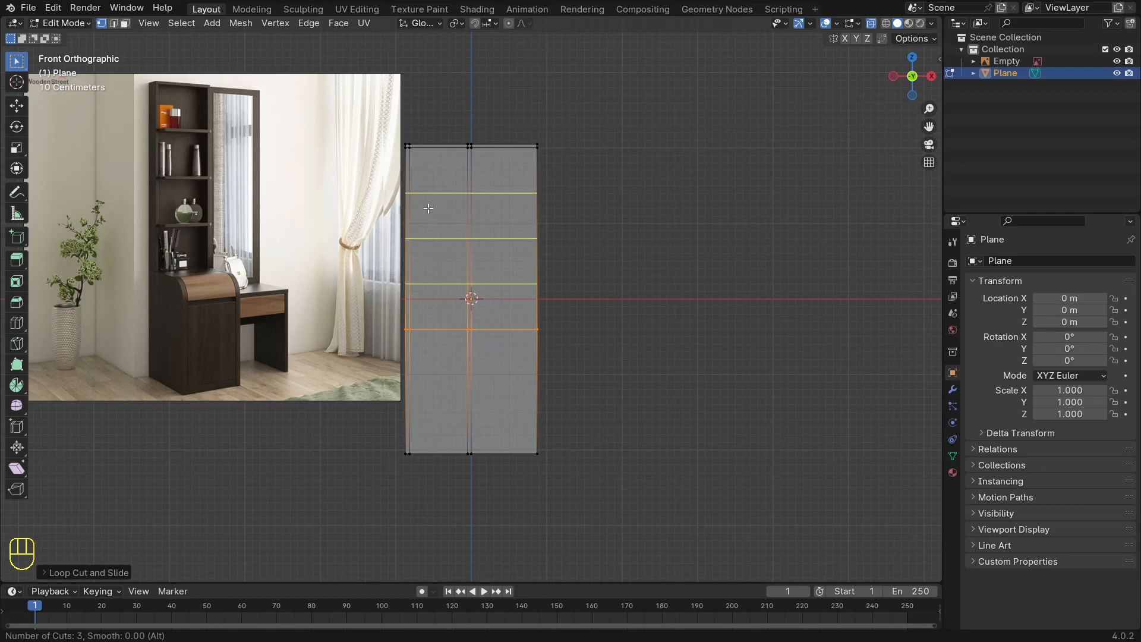
drag(428, 208, 442, 209)
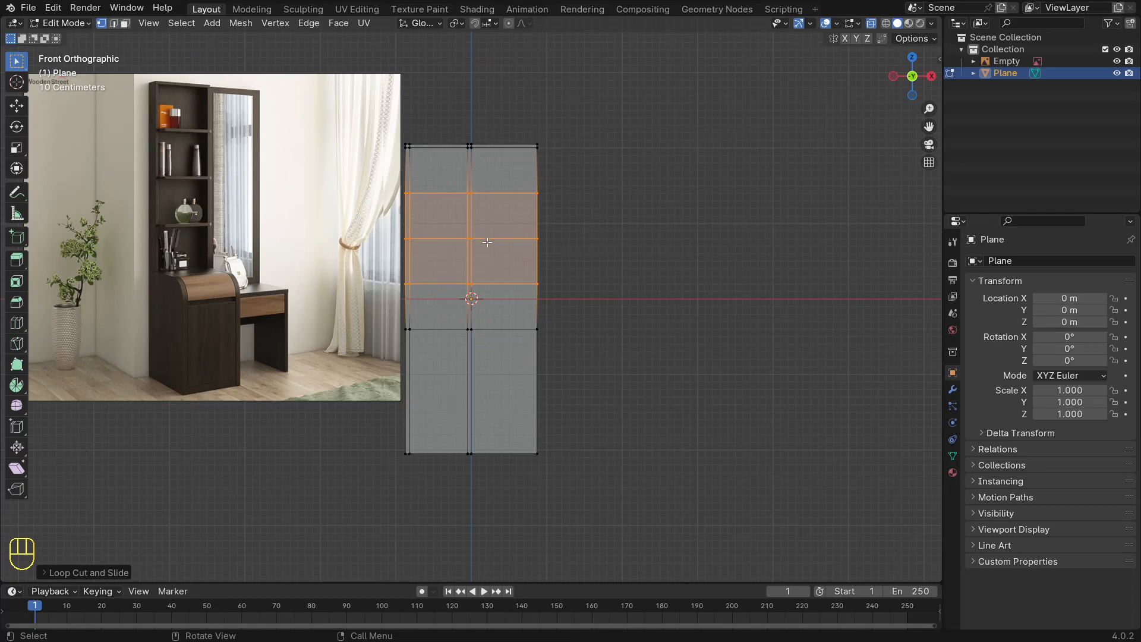
Step: Select the three horizontal shelf edge loops and bevel them into thin strips about 0.022 m wide
key(2)
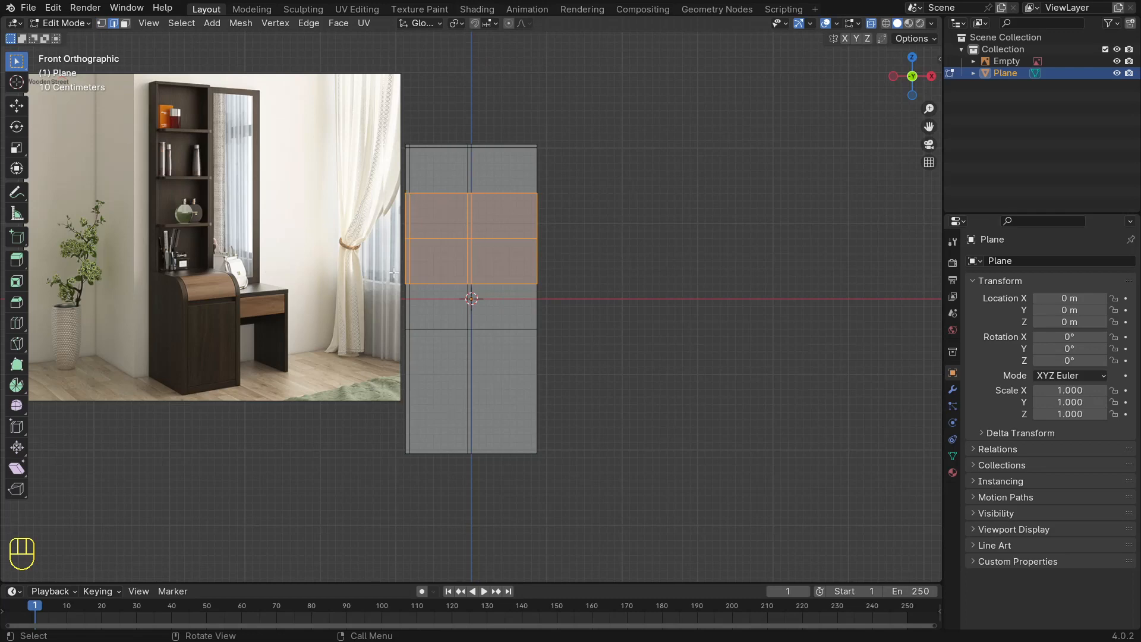
click(421, 193)
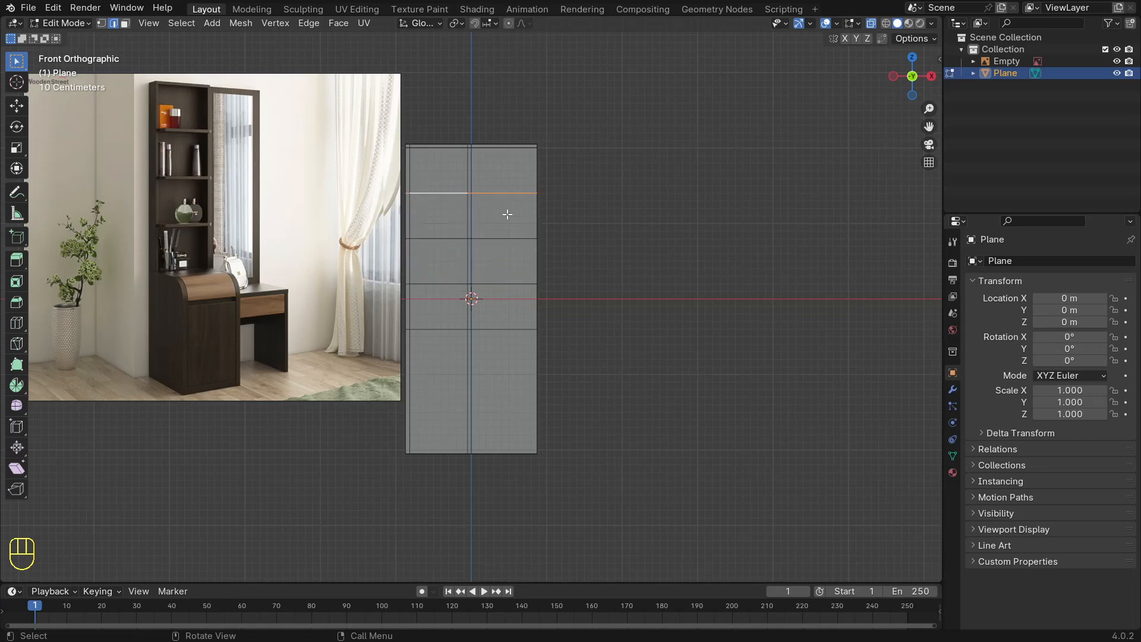
key(shift)
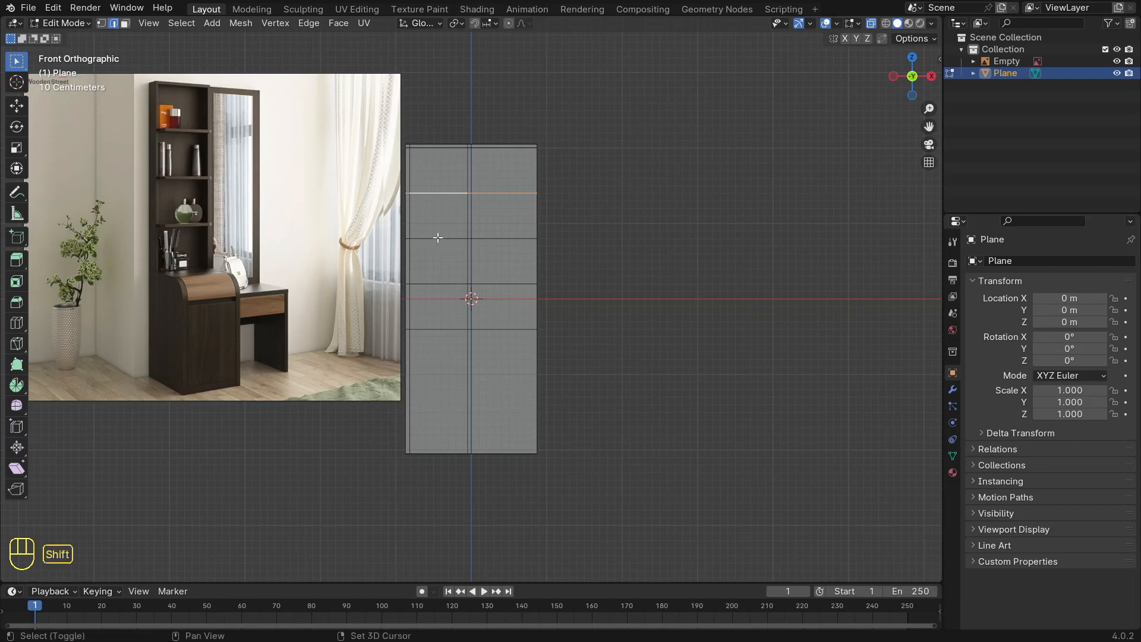
shift+click(438, 238)
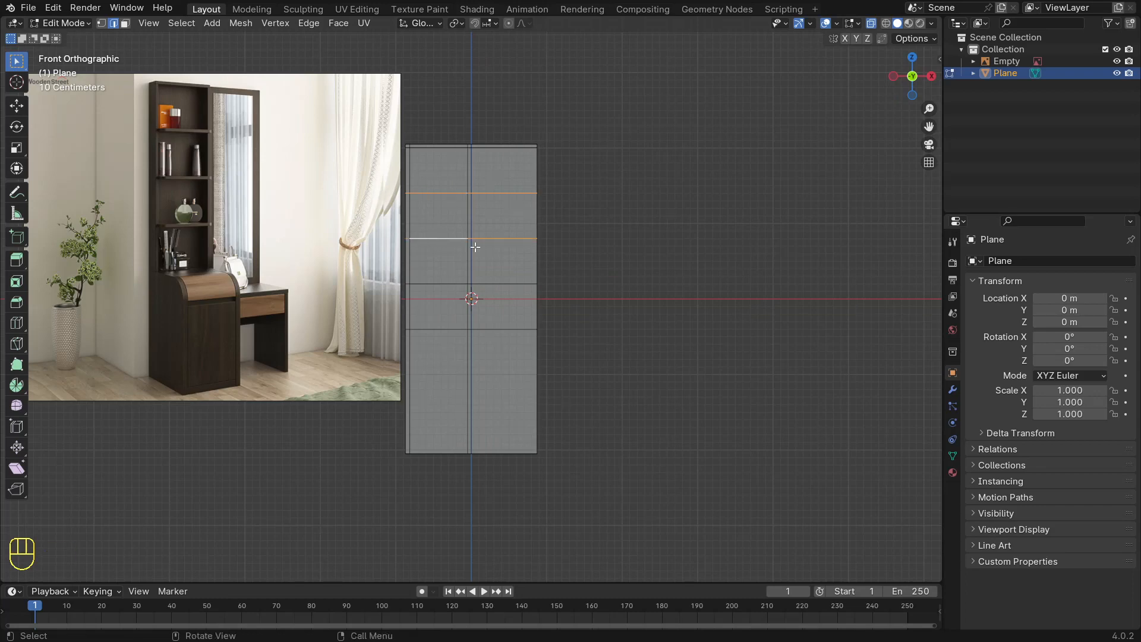
key(shift)
shift+click(433, 284)
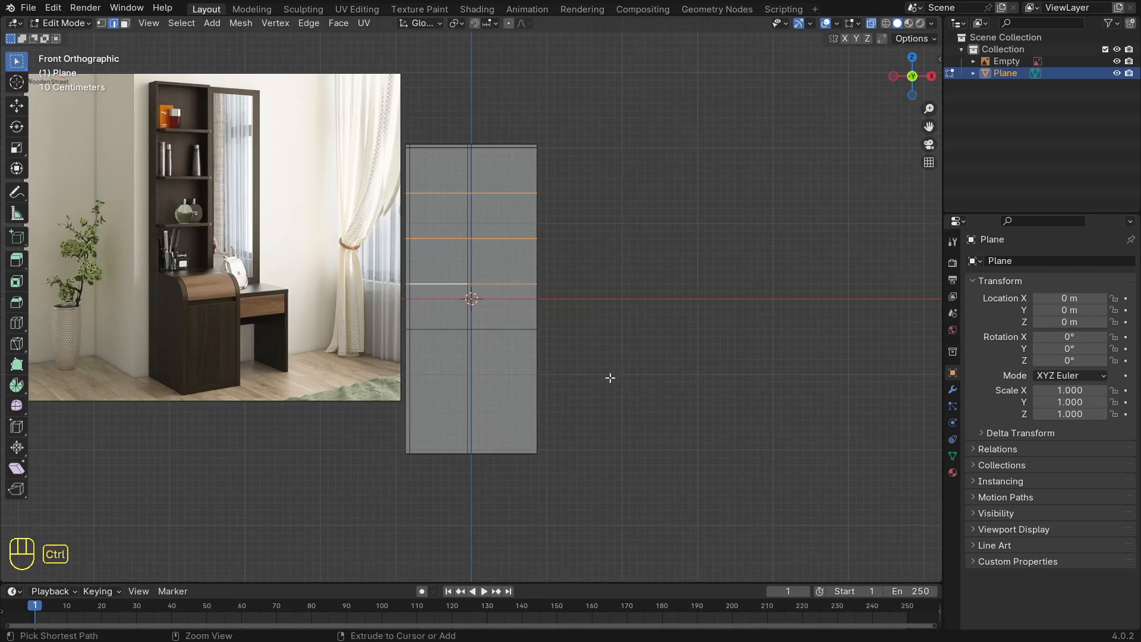
key(ctrl+b)
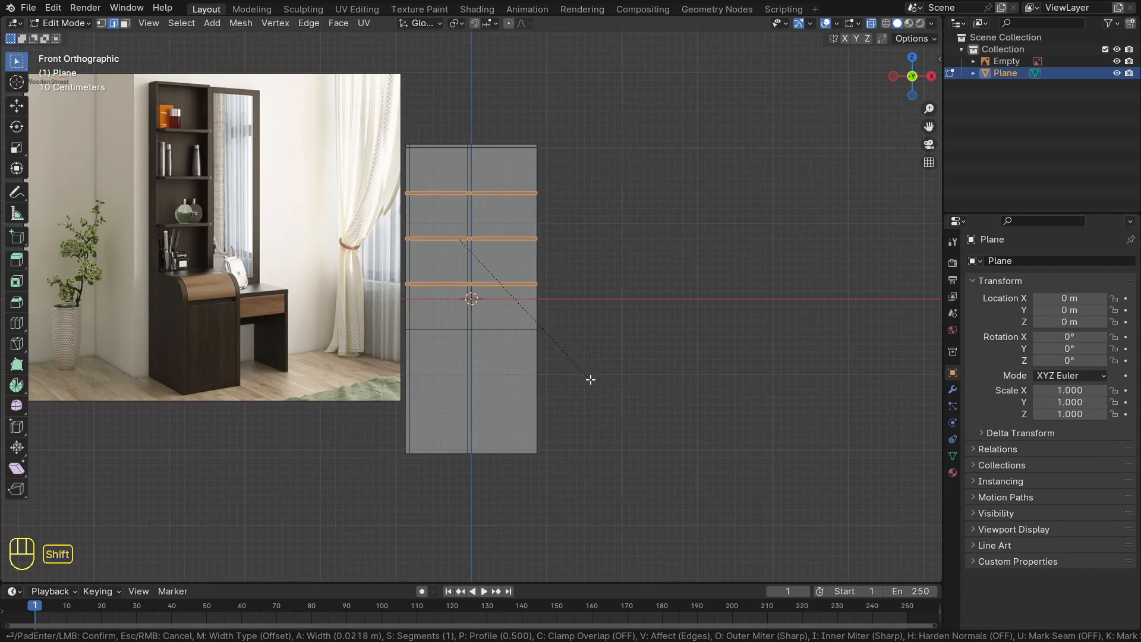
click(590, 379)
scroll(381, 292, up, 2)
scroll(381, 292, down, 2)
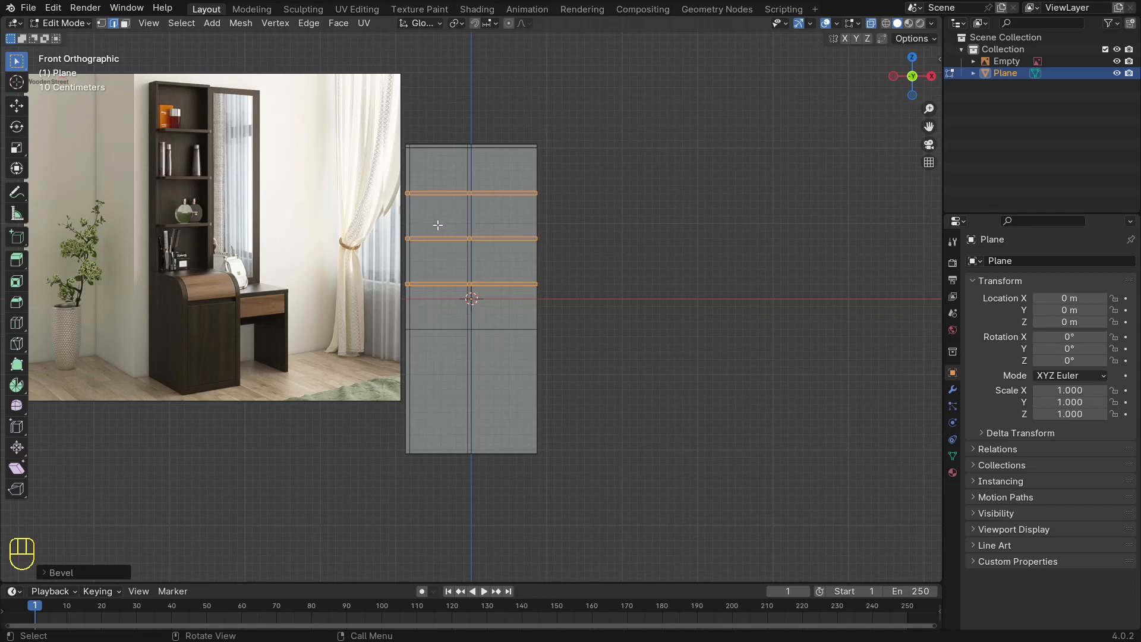
Step: Select the left column's frame faces along the top strip and both vertical side strips, plus the large lower cabinet face between them
scroll(410, 154, up, 1)
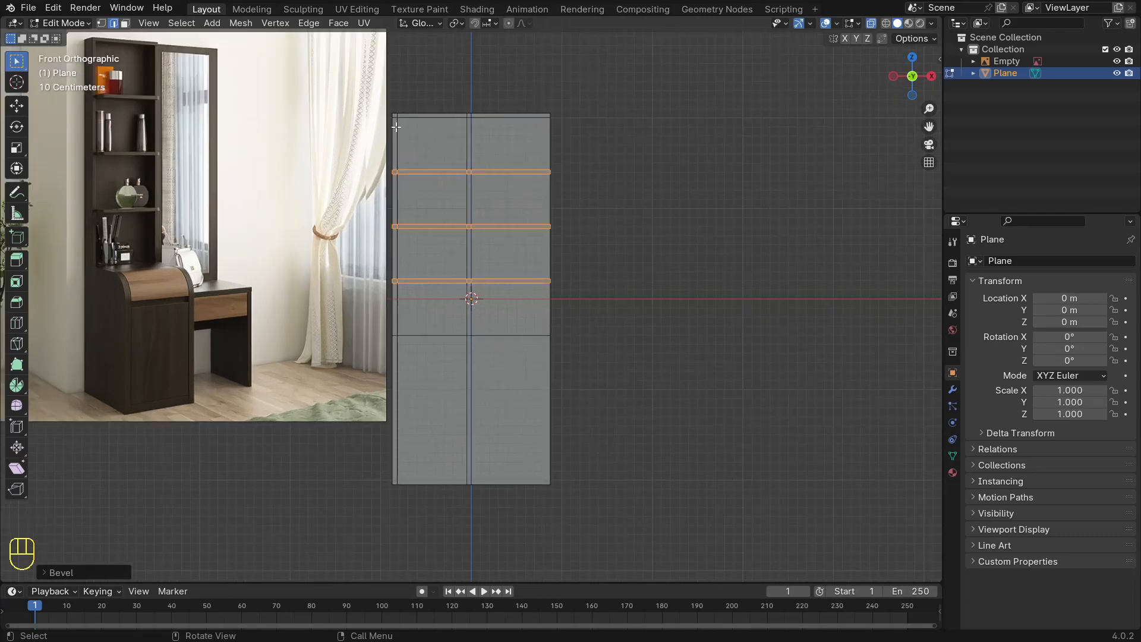
key(3)
click(394, 115)
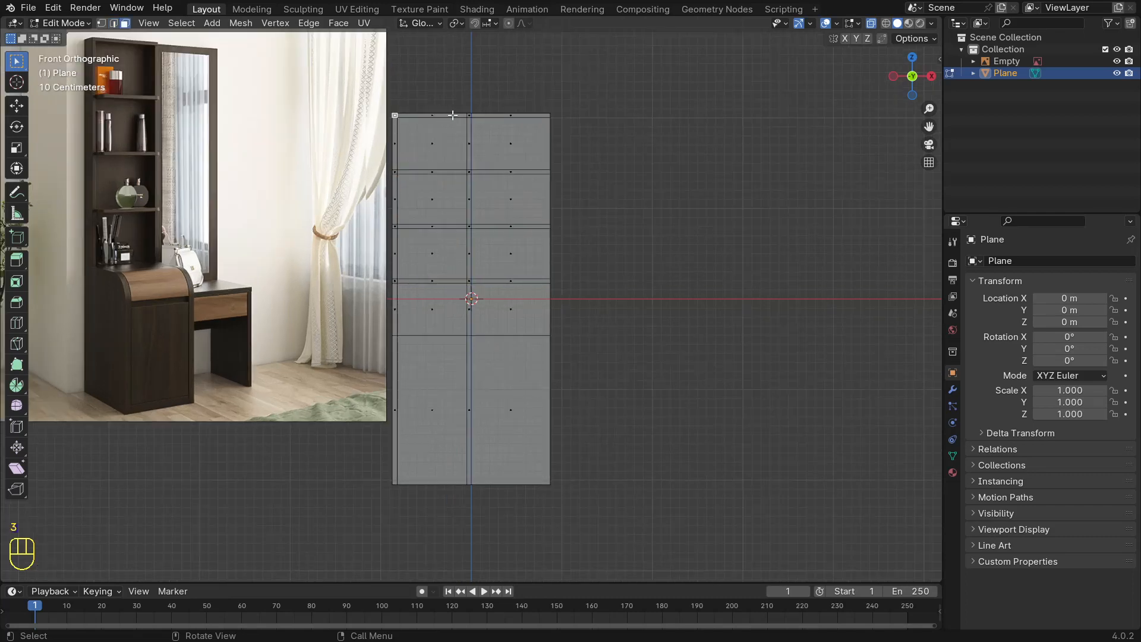
ctrl+click(463, 115)
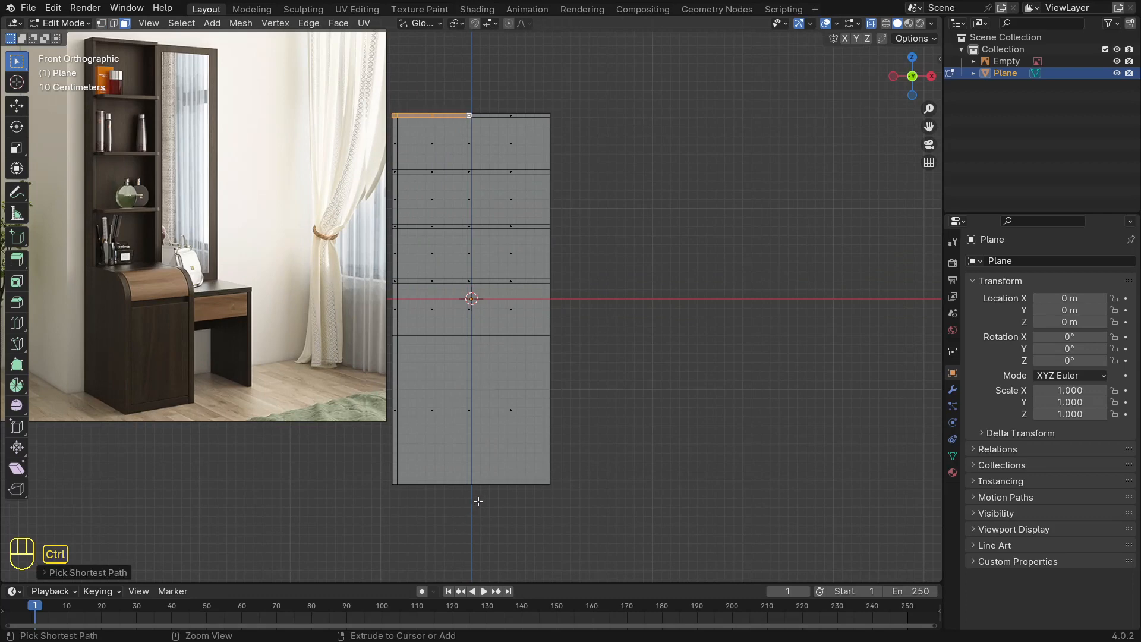
ctrl+click(470, 477)
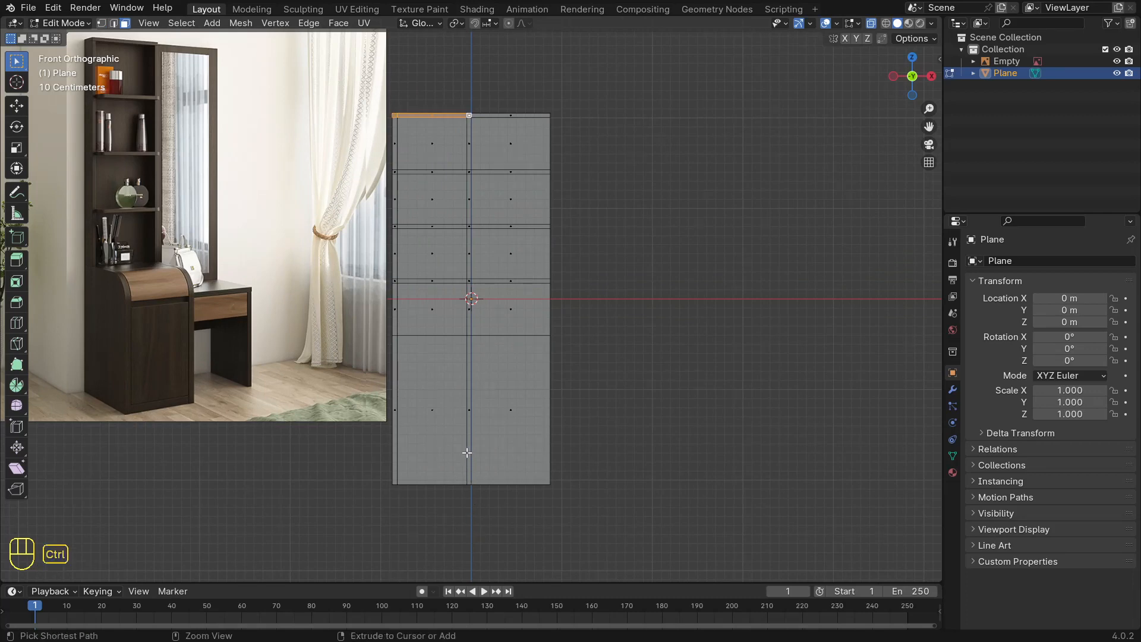
ctrl+click(469, 410)
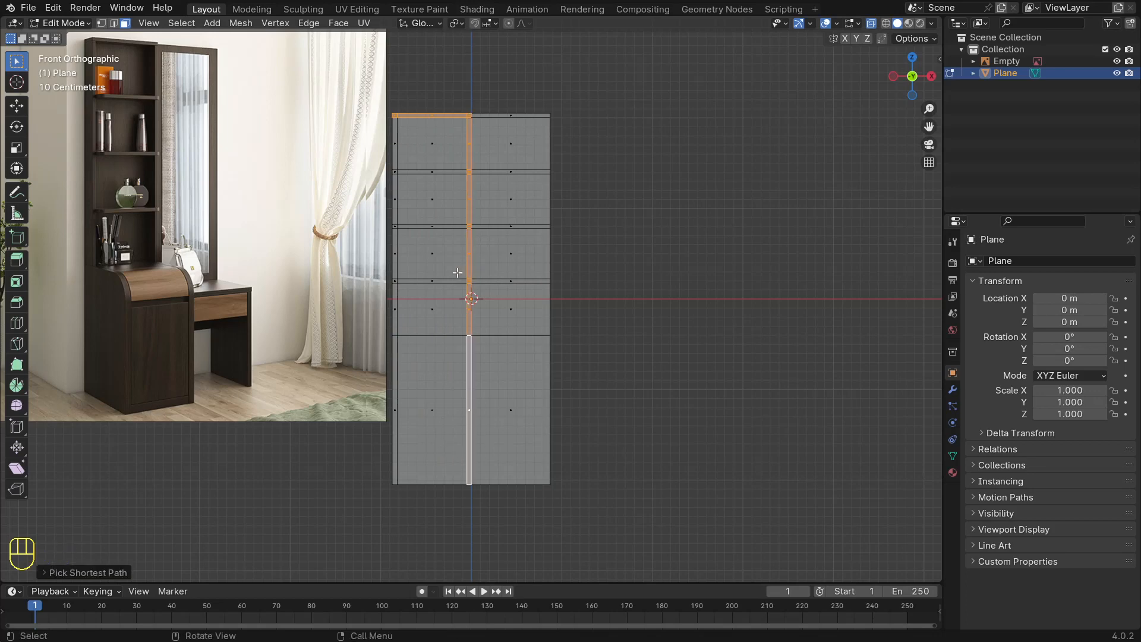
scroll(487, 234, up, 1)
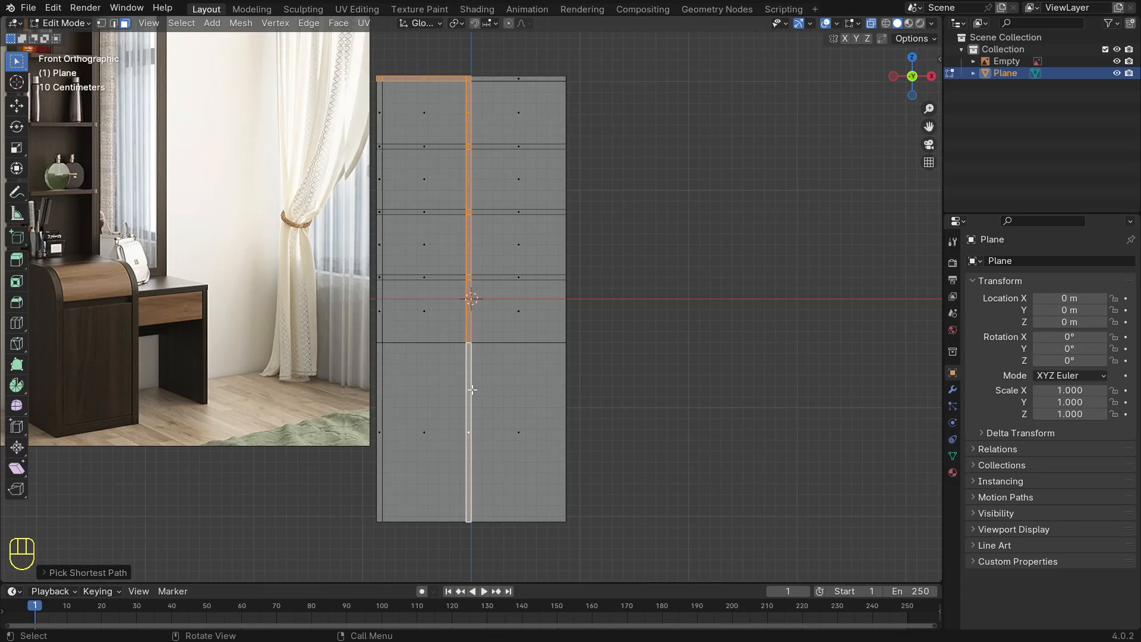
ctrl+click(379, 104)
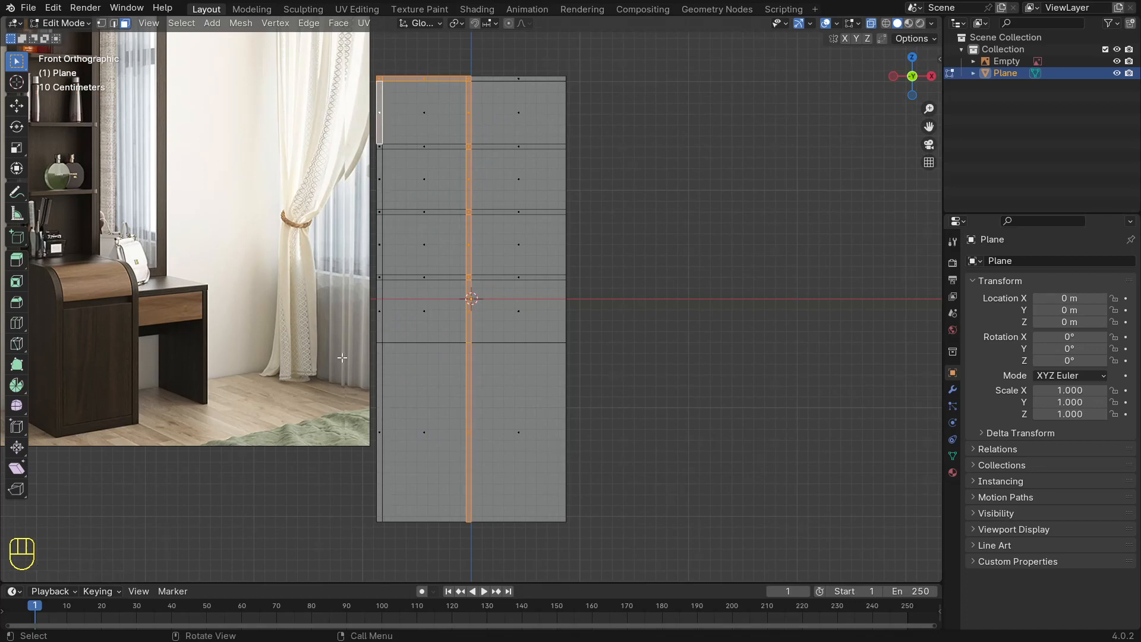
ctrl+click(379, 411)
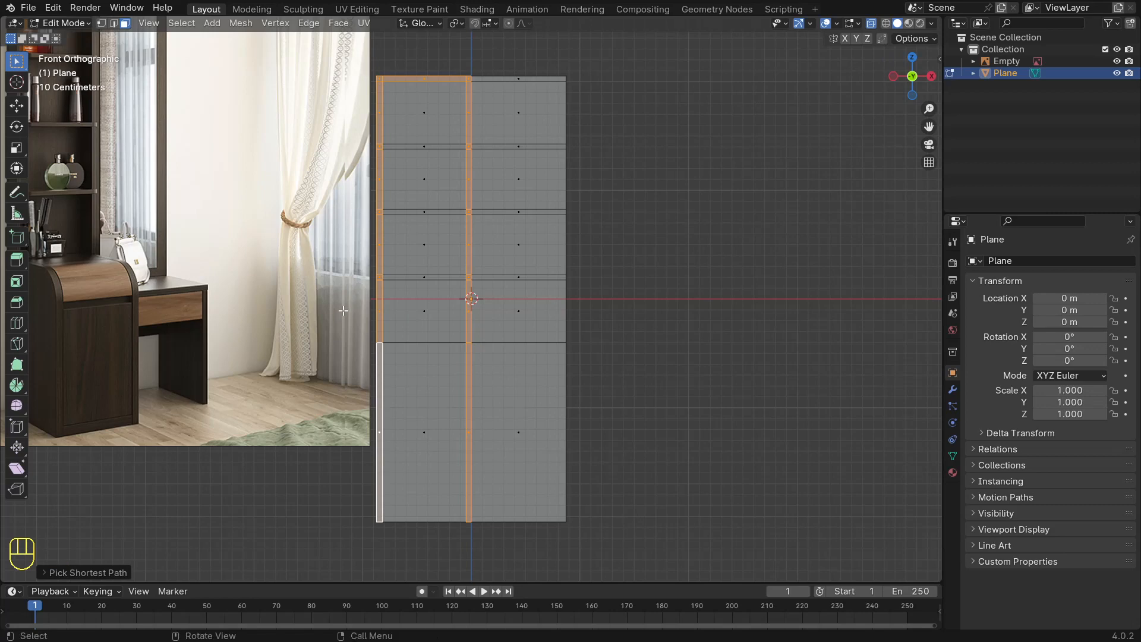
shift+click(422, 446)
middle_drag(422, 446, 442, 255)
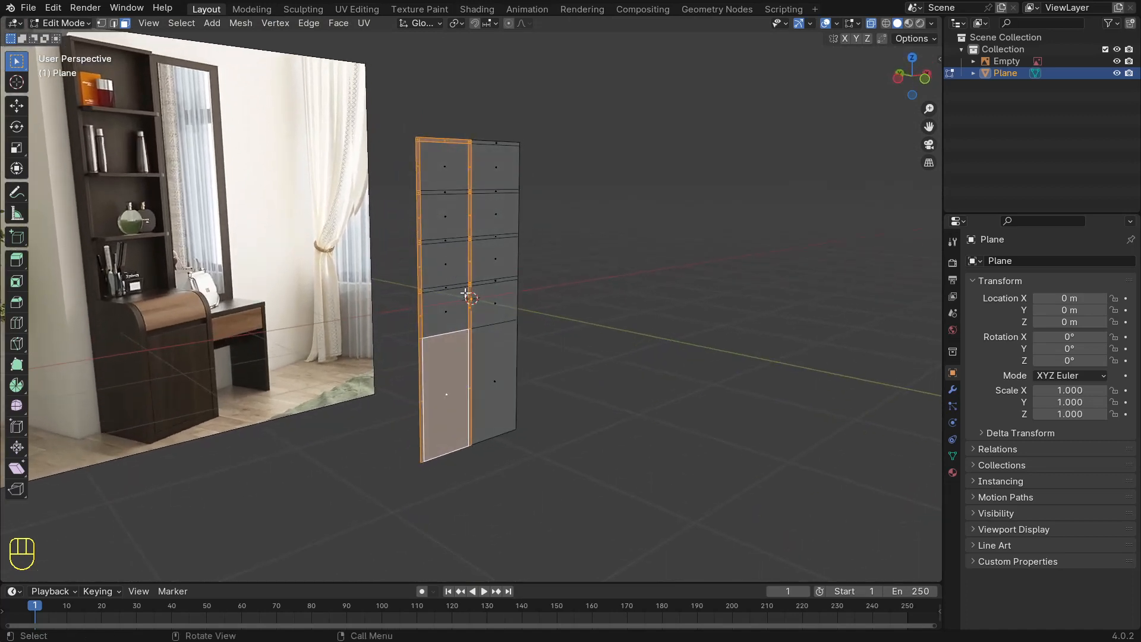
key(e)
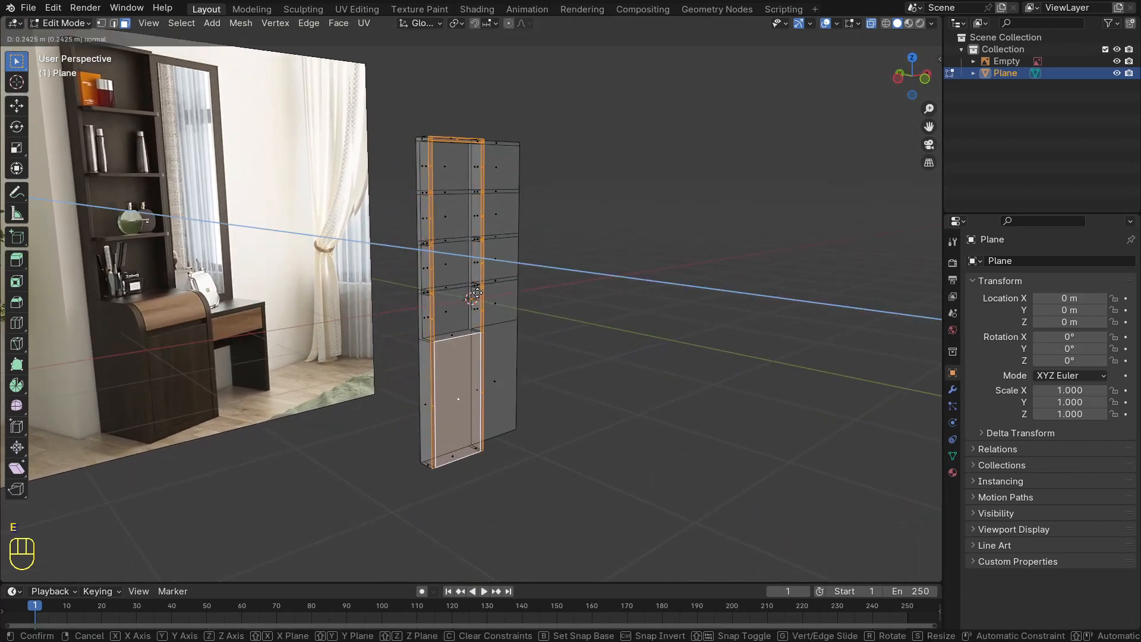
click(481, 296)
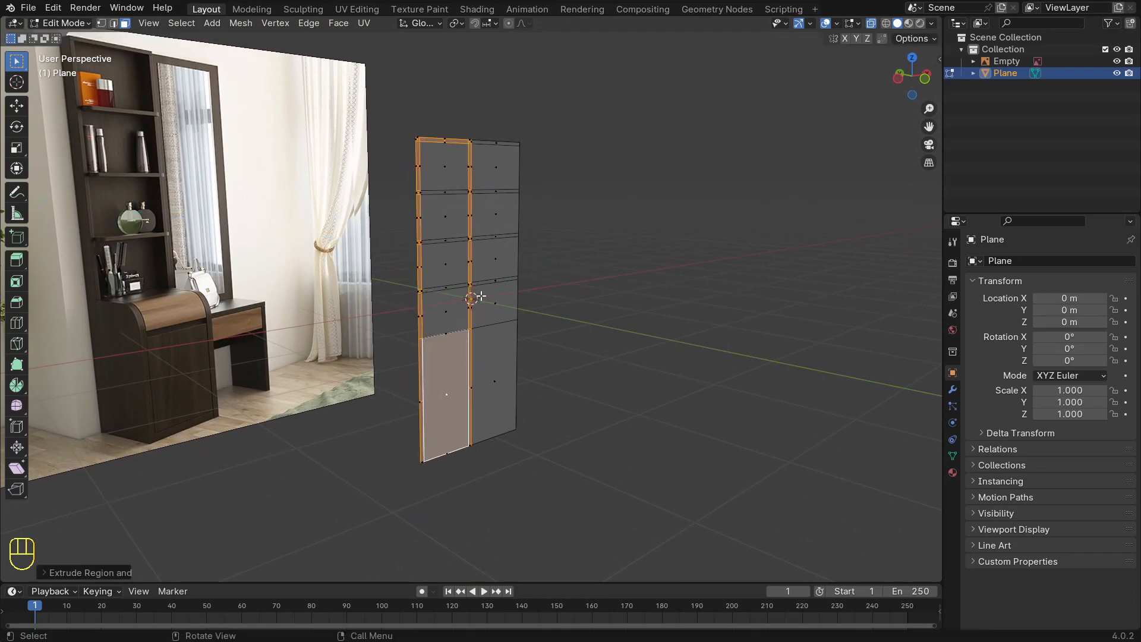
middle_drag(299, 306, 253, 315)
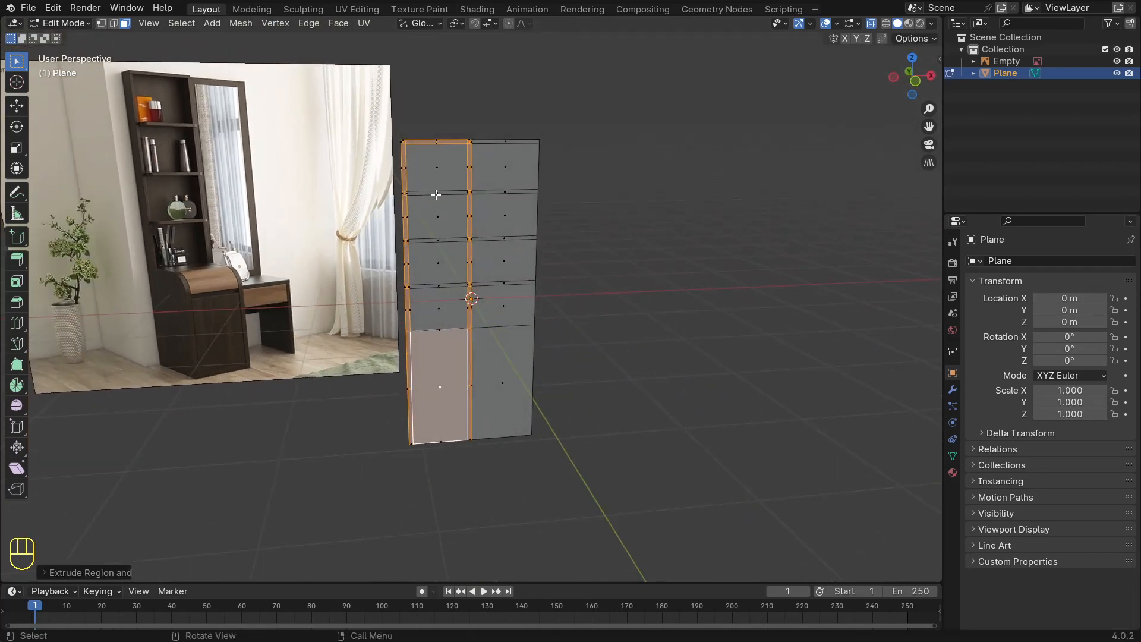
middle_drag(333, 316, 453, 218)
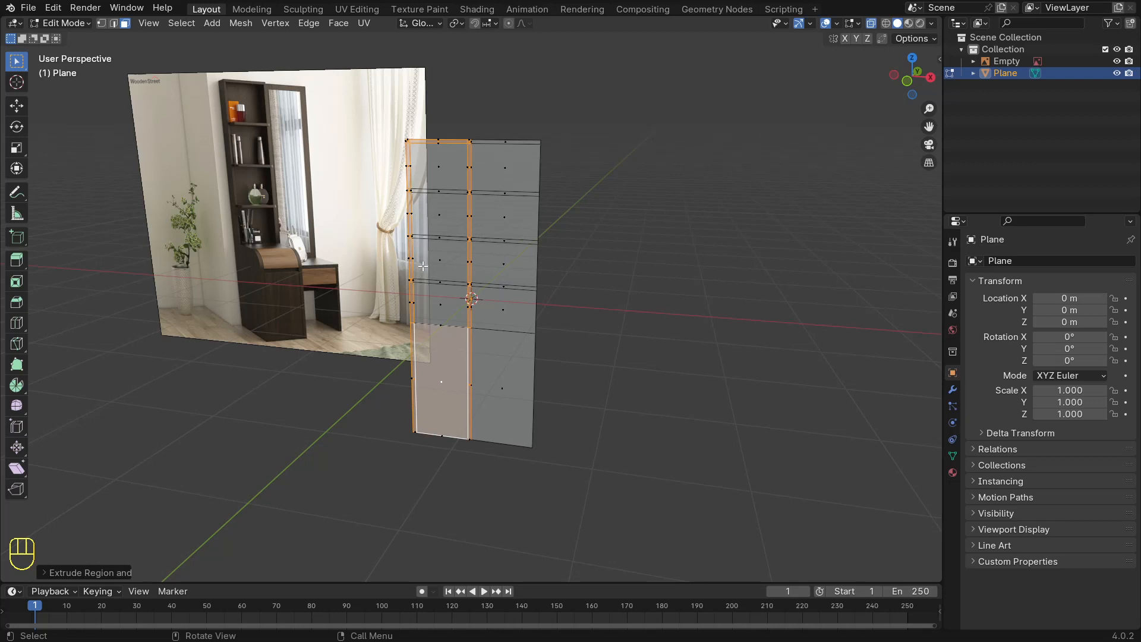
key(ctrl+z)
Step: Add the left column's three shelf strips to the selected frame and cabinet faces, extrude them forward about 0.22 m, and turn off X-ray
middle_drag(422, 267, 392, 246)
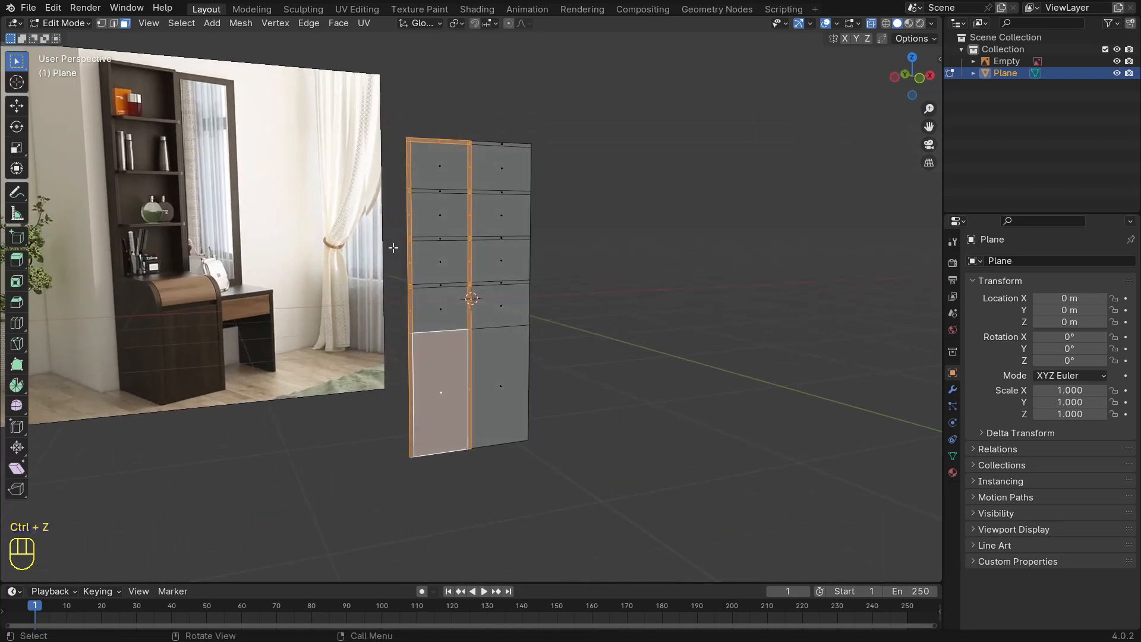
middle_drag(440, 200, 413, 200)
shift+click(438, 191)
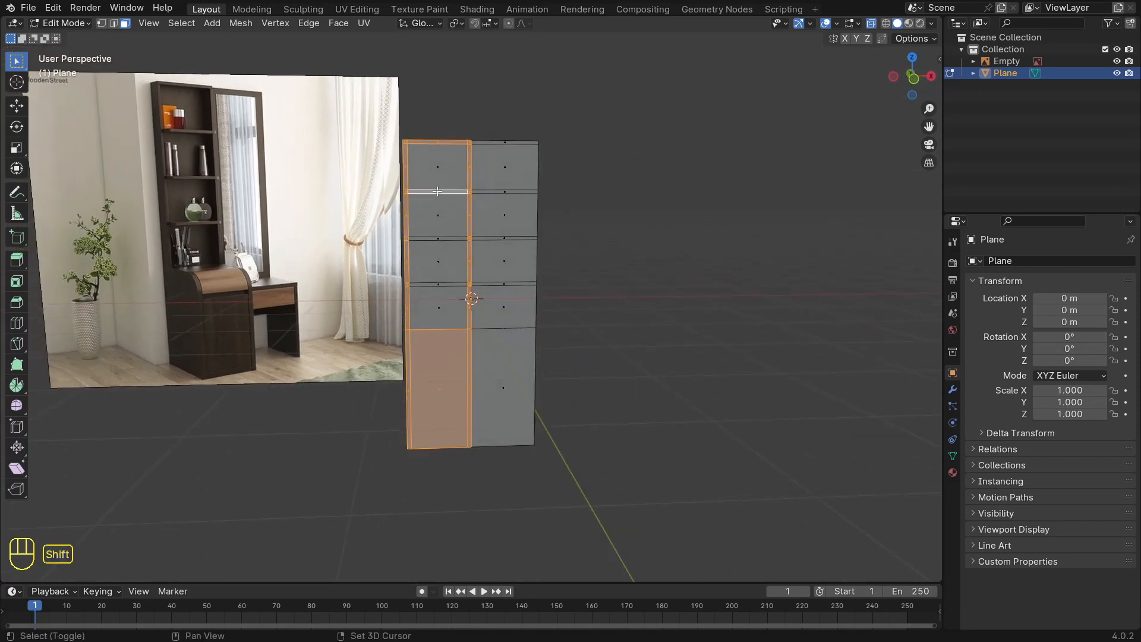
shift+click(437, 238)
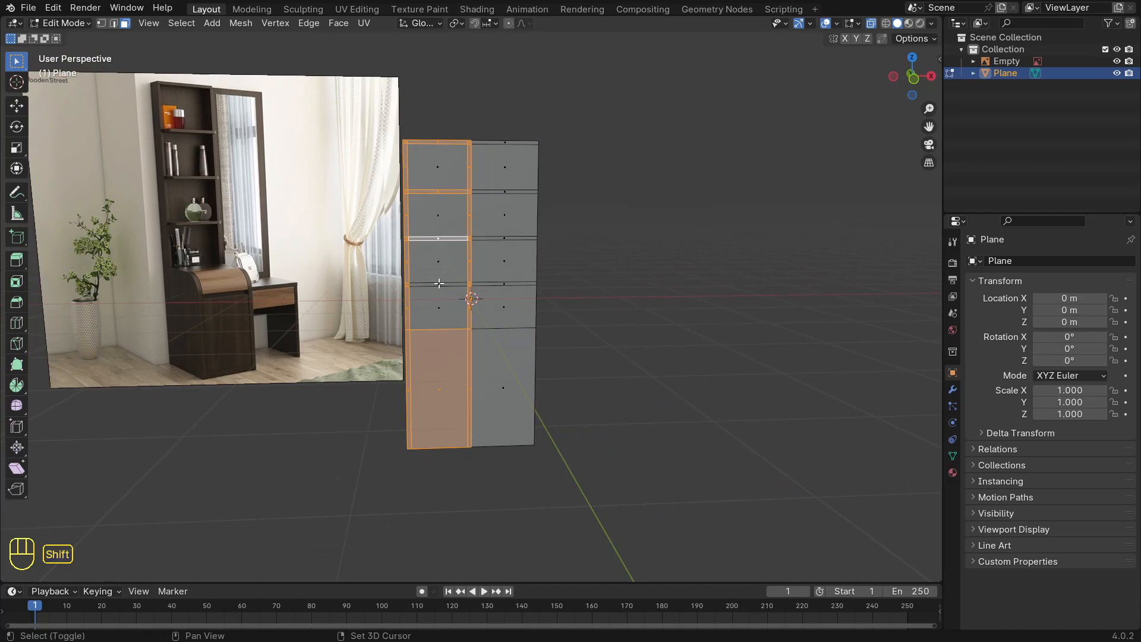
shift+click(438, 283)
middle_drag(439, 283, 450, 236)
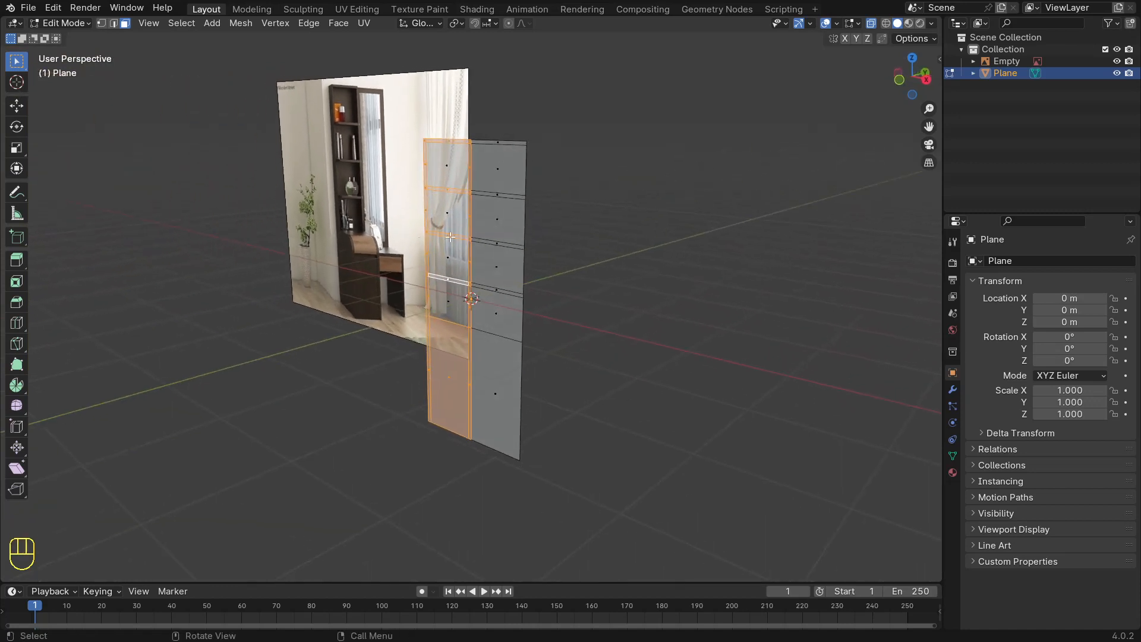
key(e)
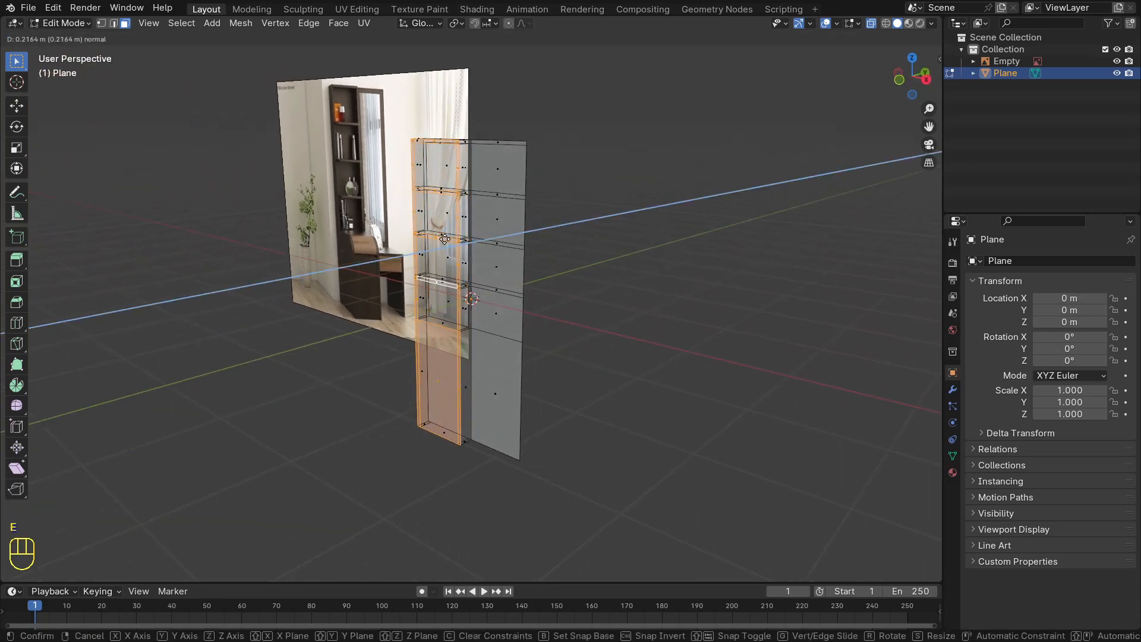
click(440, 240)
middle_drag(318, 263, 351, 236)
key(alt+z)
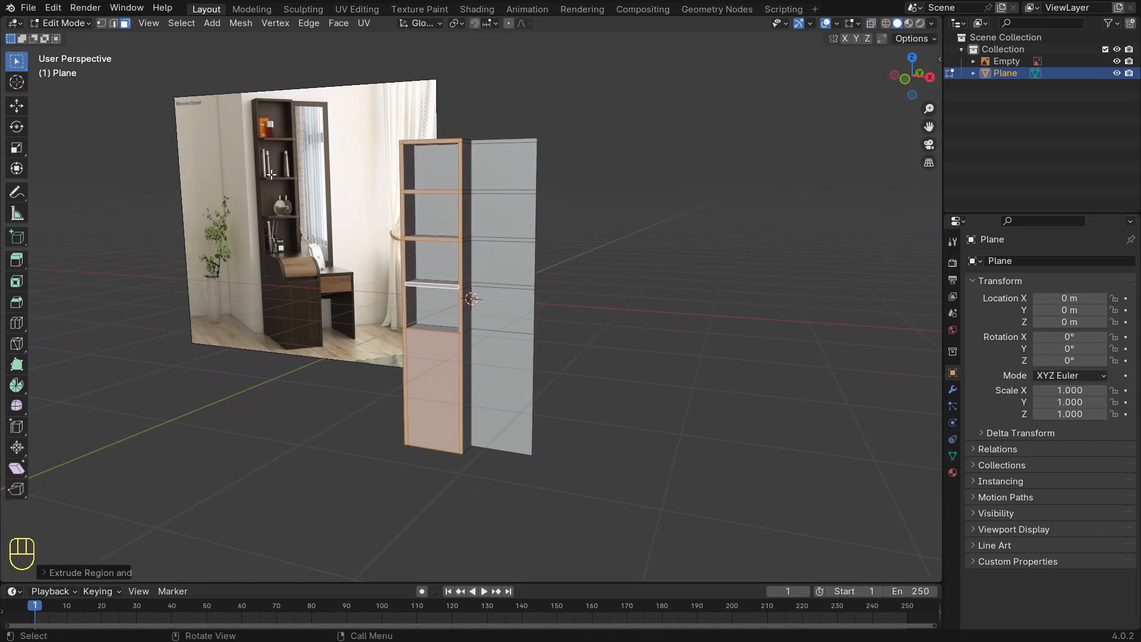
Step: Extrude the front faces of the three shelves in the left column forward about 0.37 m
click(425, 192)
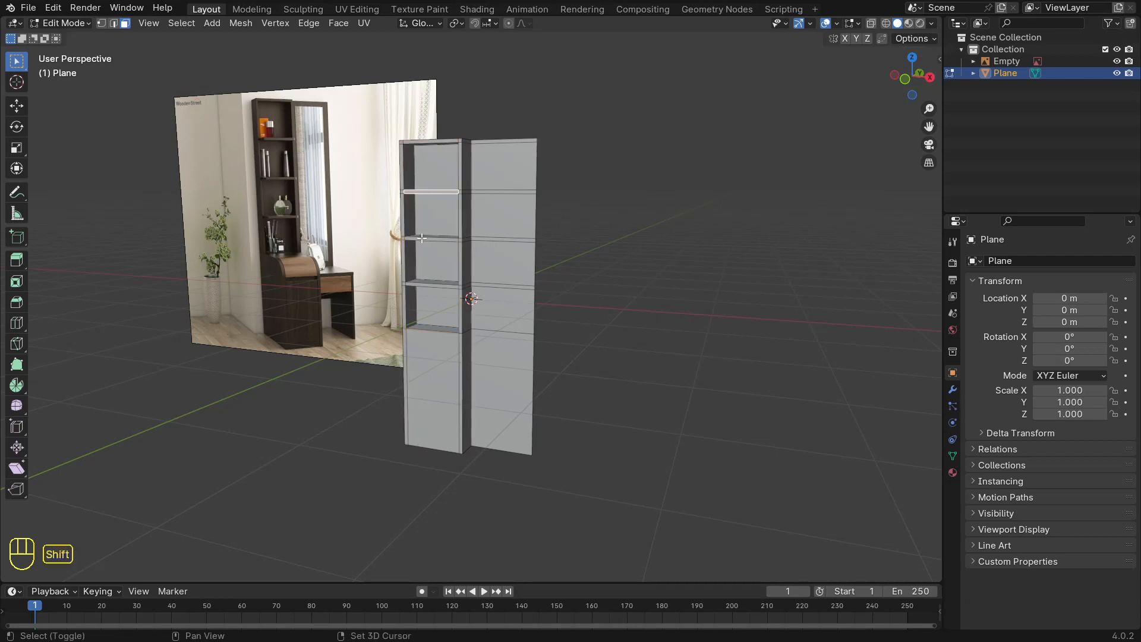
shift+click(422, 240)
shift+click(426, 283)
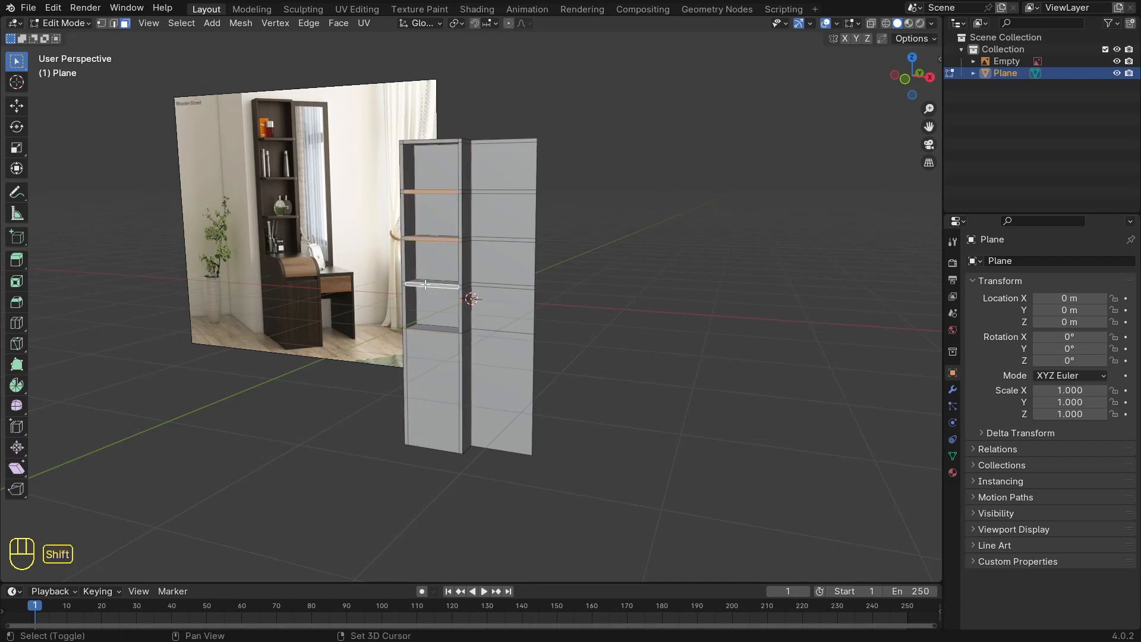
key(e)
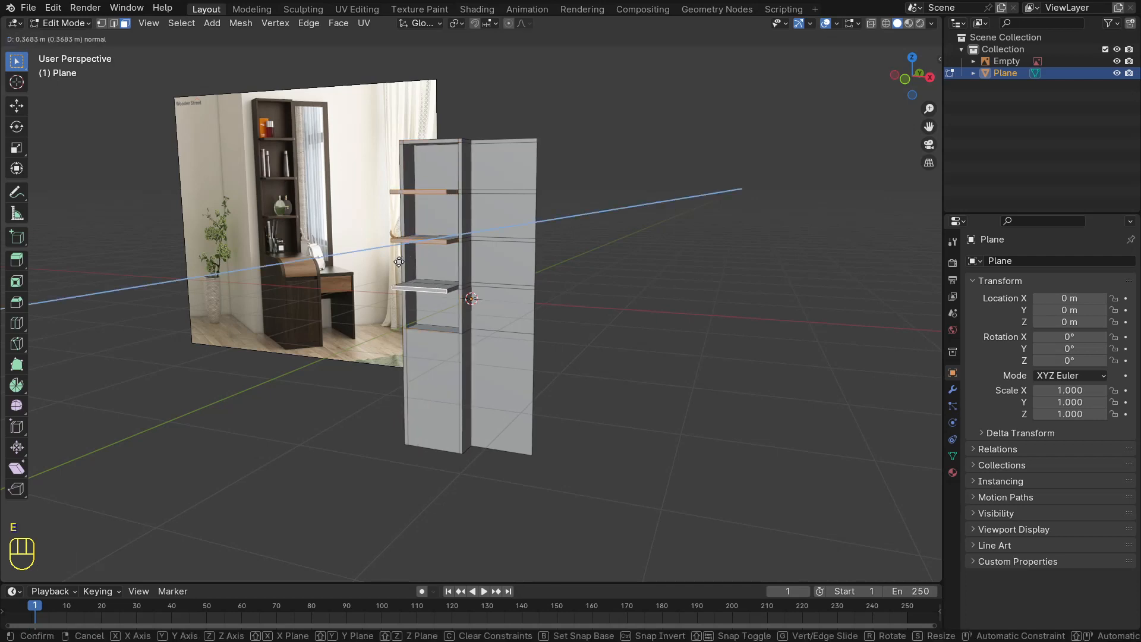
click(399, 262)
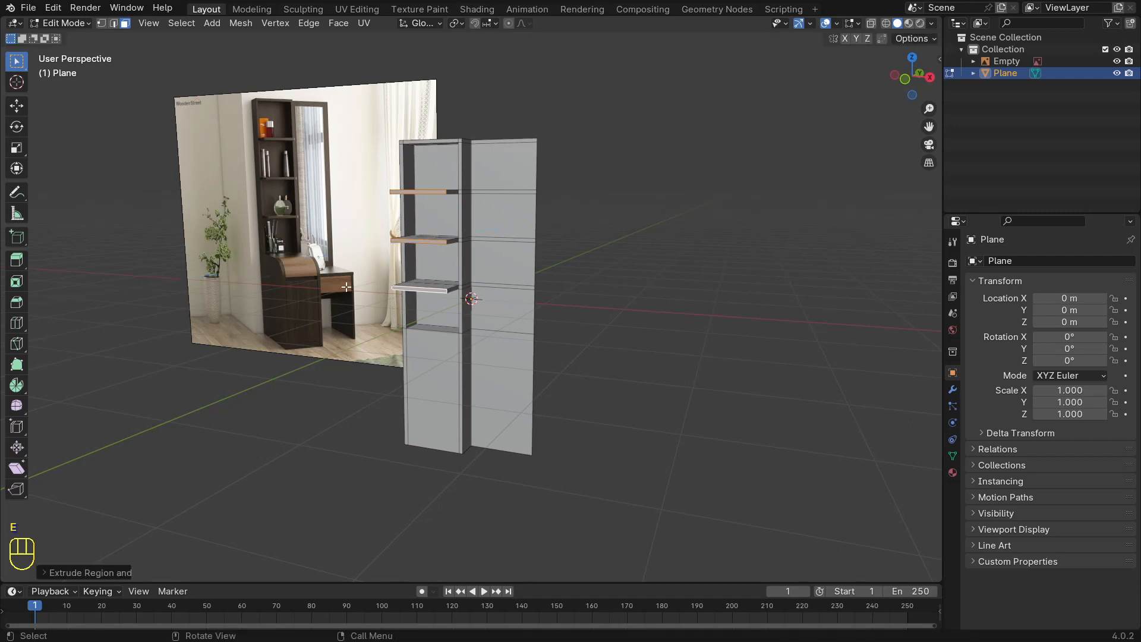
middle_drag(346, 287, 355, 182)
scroll(333, 156, up, 1)
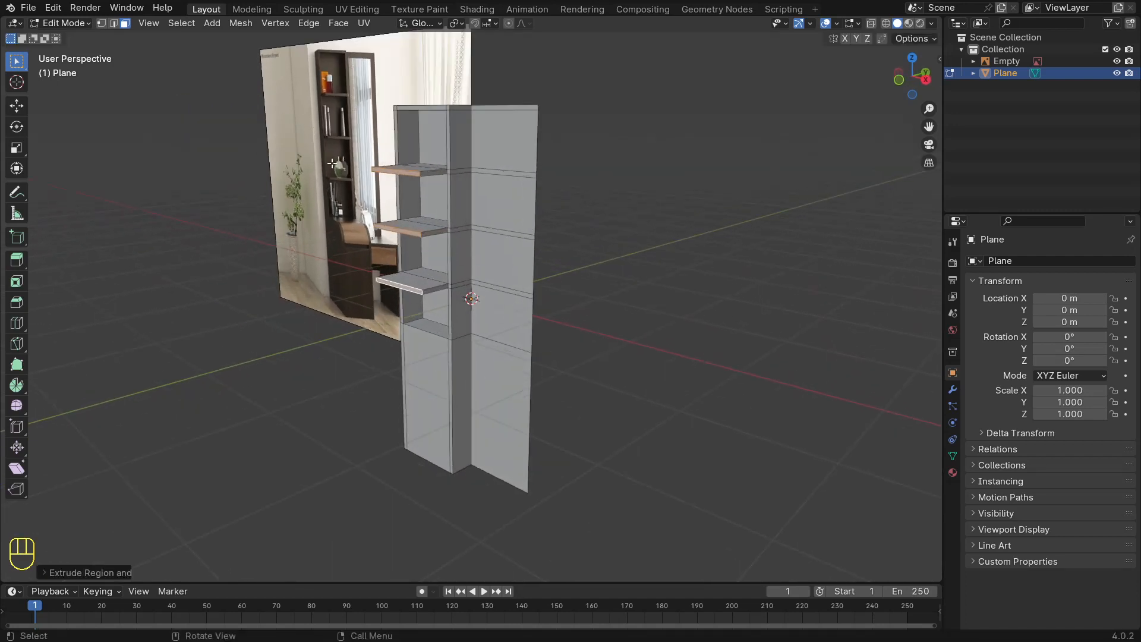
alt+shift+drag(273, 142, 464, 262)
scroll(463, 262, up, 3)
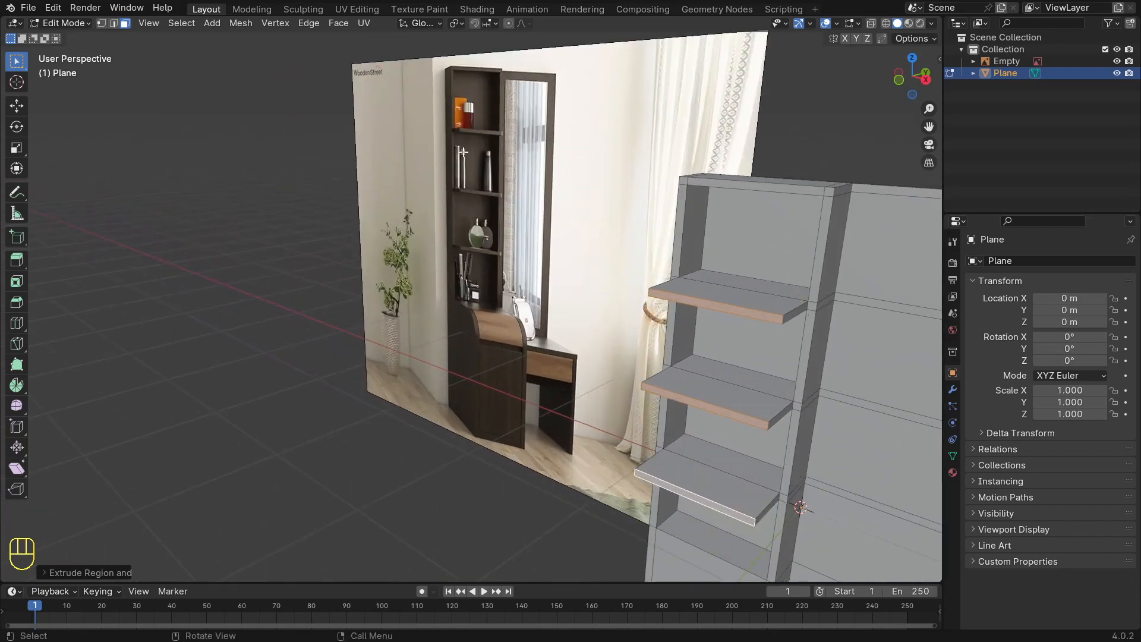
Step: Round the front corners of the three shelves by bevelling their short vertical corner edges about 0.116 m with 3 segments
middle_drag(711, 366, 687, 319)
scroll(719, 369, down, 1)
click(634, 335)
key(2)
click(659, 309)
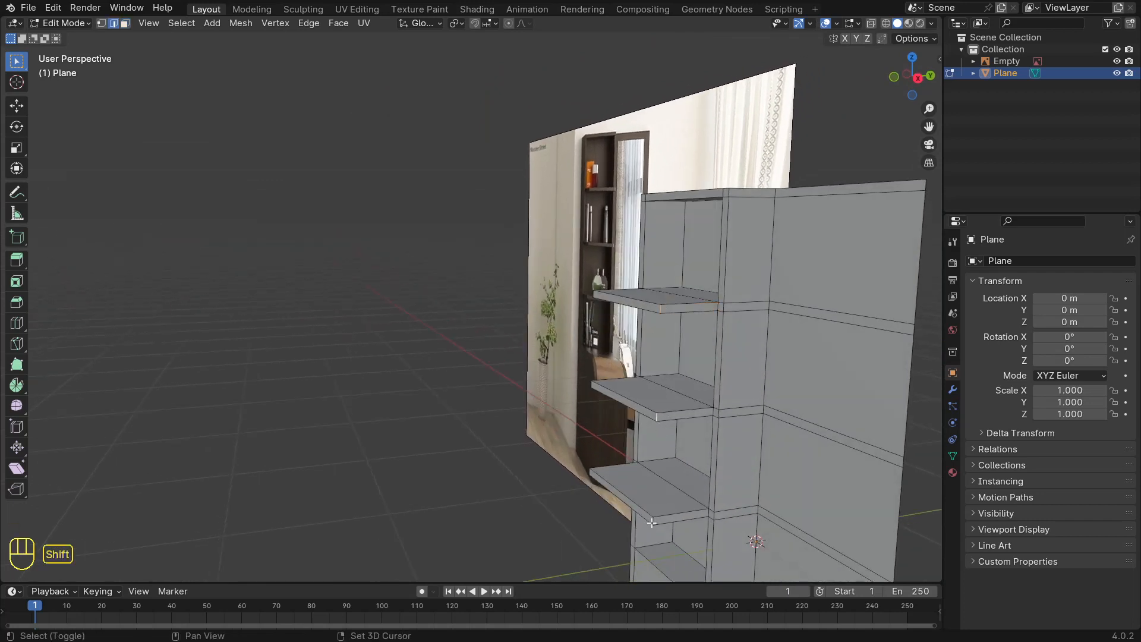
middle_drag(655, 523, 675, 445)
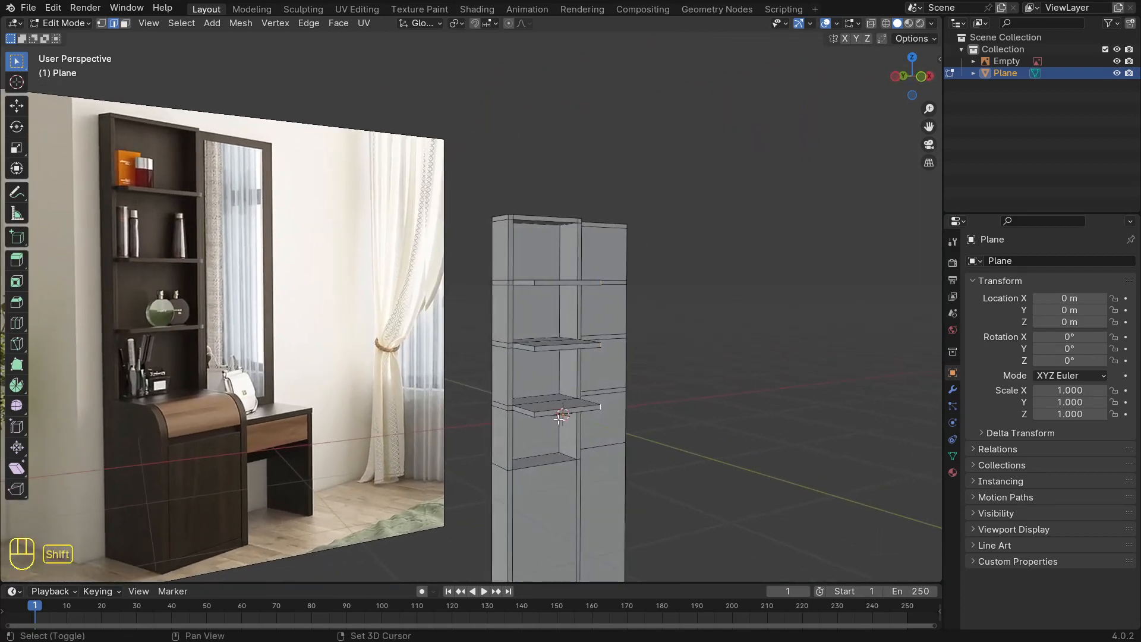
shift+click(535, 415)
key(ctrl+z)
key(ctrl+z)
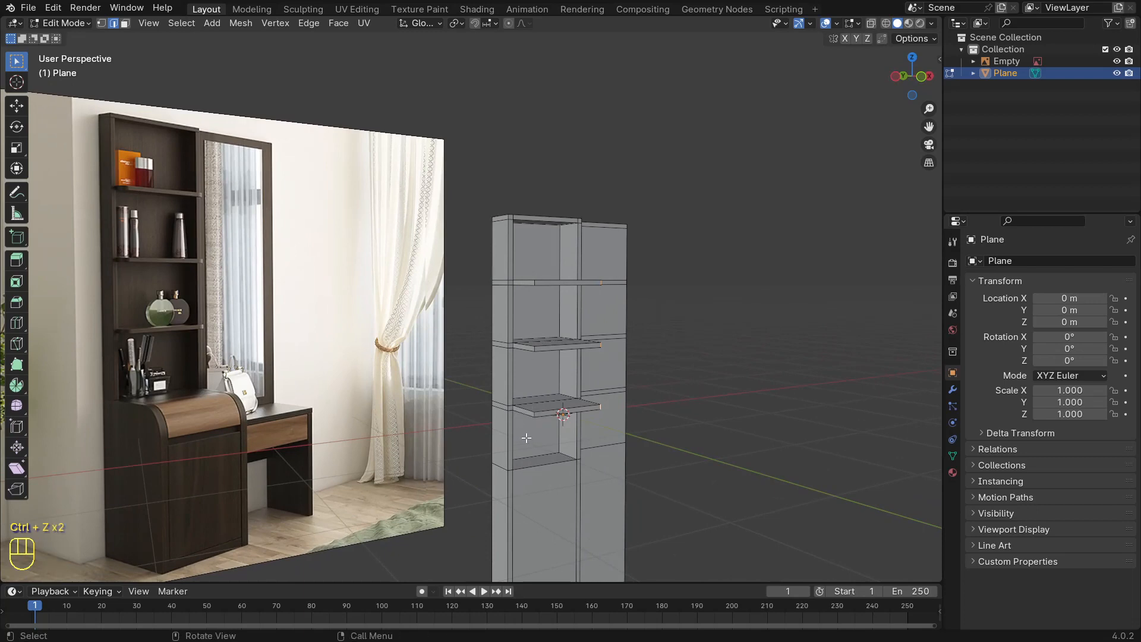
middle_drag(526, 438, 539, 469)
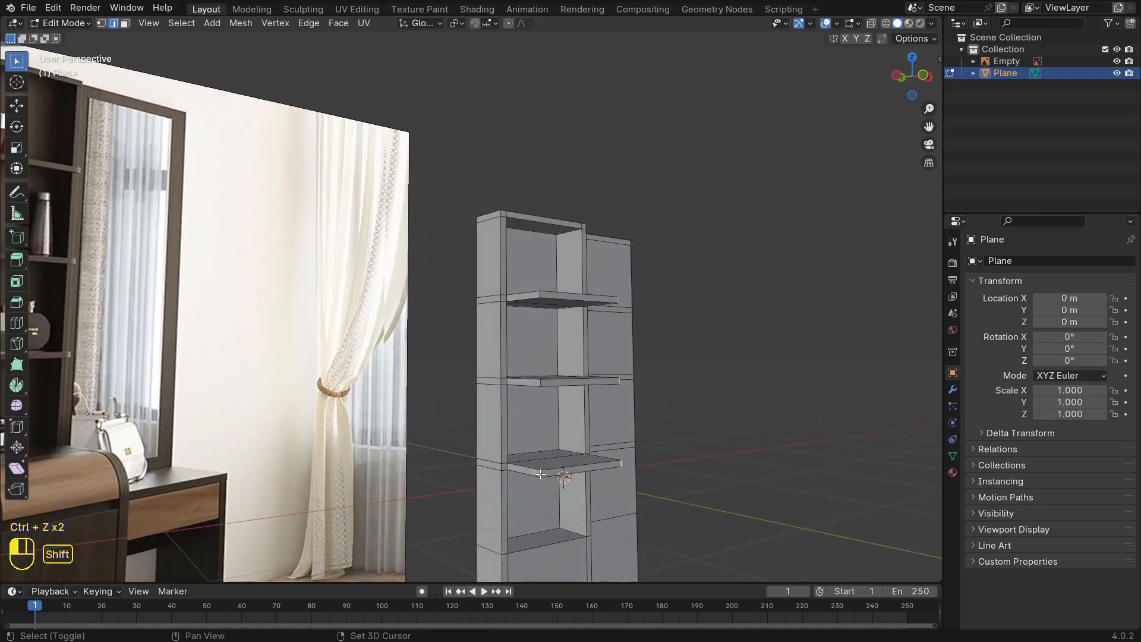
shift+click(540, 384)
key(ctrl+z)
scroll(547, 306, down, 1)
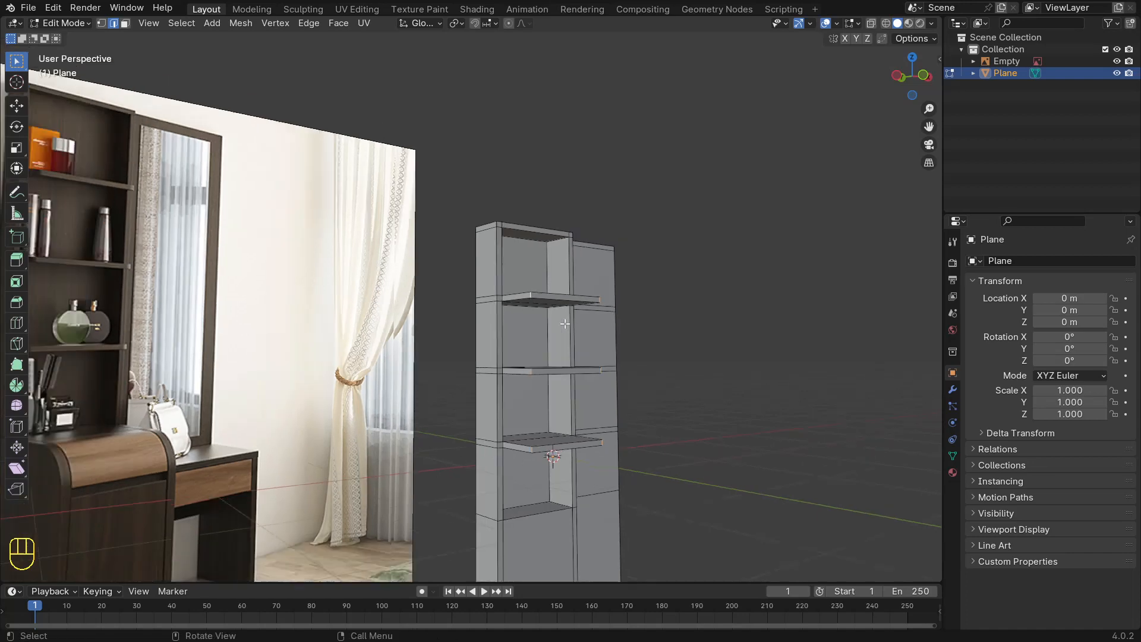
middle_drag(563, 322, 508, 336)
scroll(535, 354, down, 2)
middle_drag(570, 375, 527, 382)
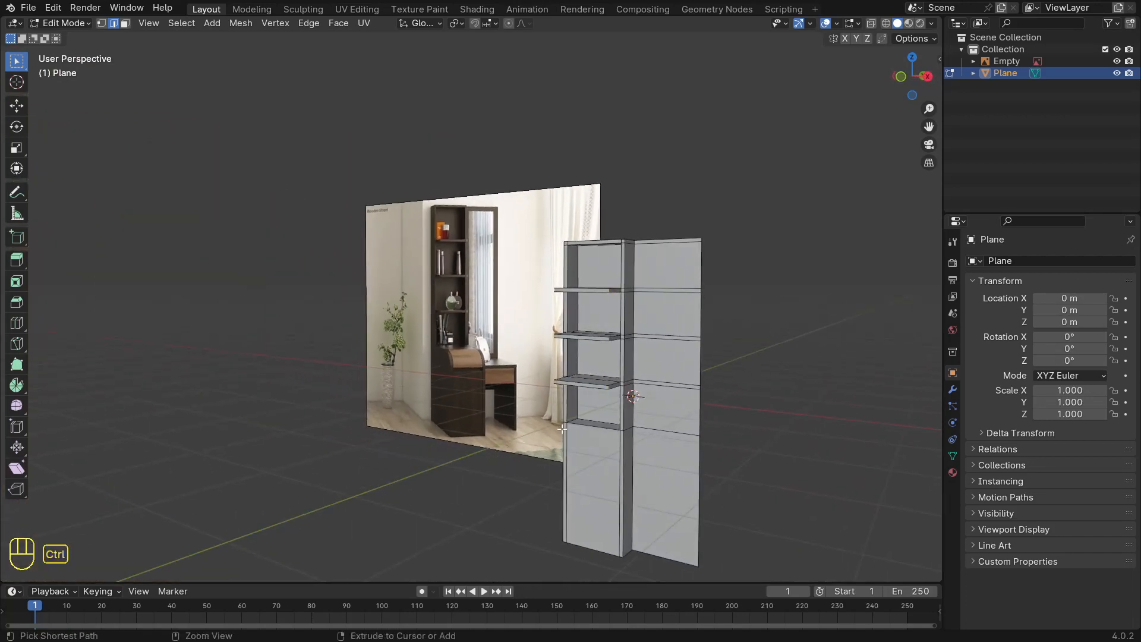
key(ctrl+b)
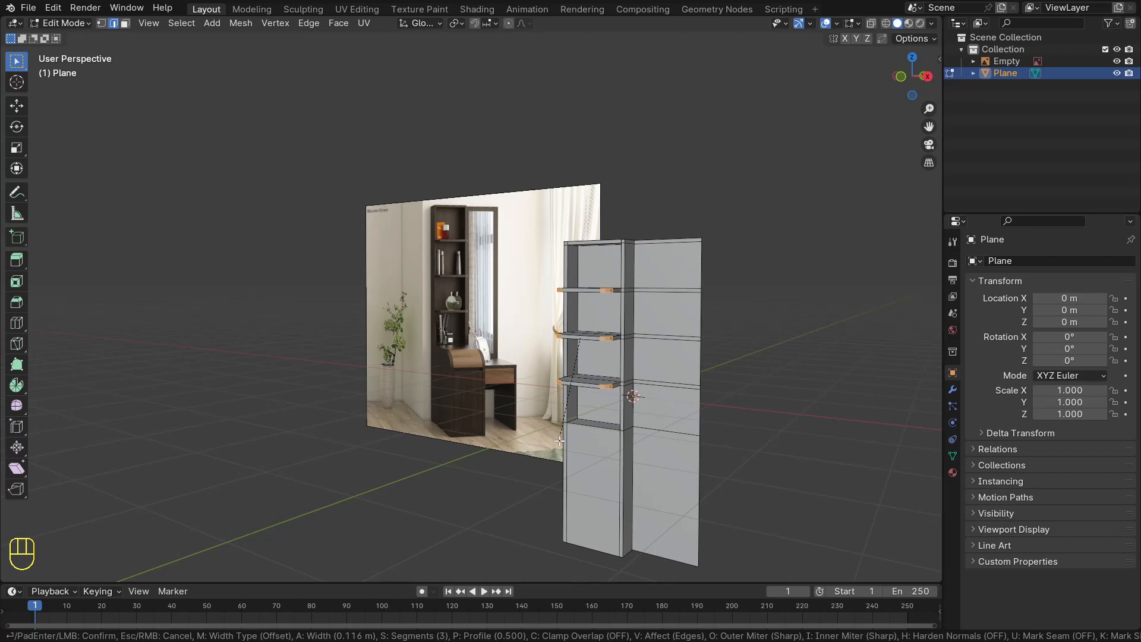
click(560, 440)
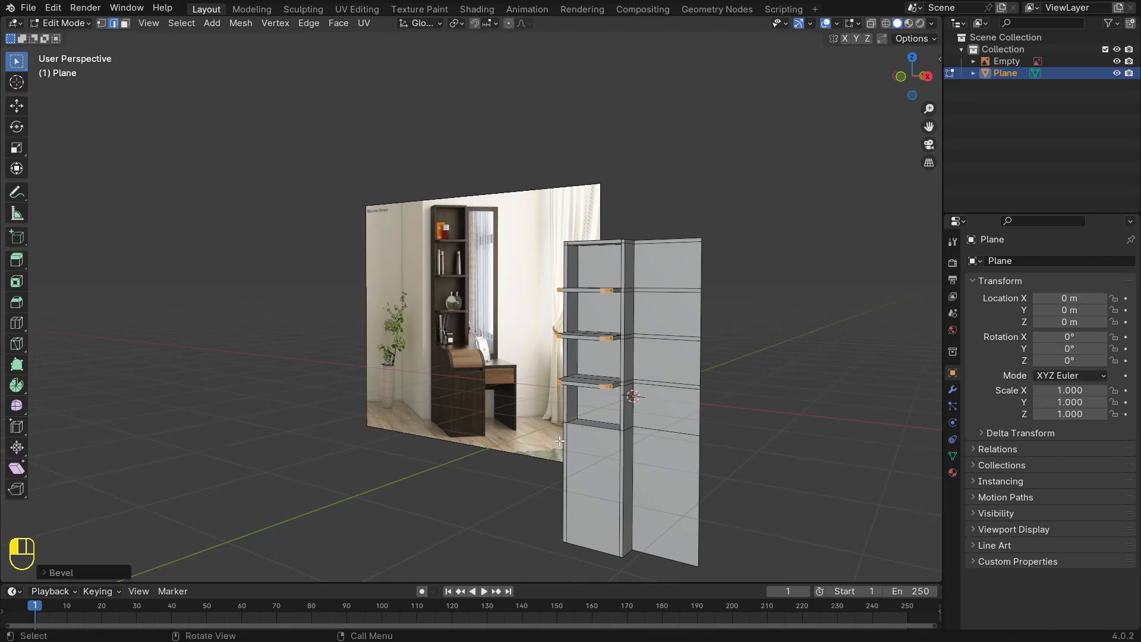
Step: Extrude the front face of the lower-left cabinet forward so it projects past the shelves
middle_drag(560, 440, 391, 410)
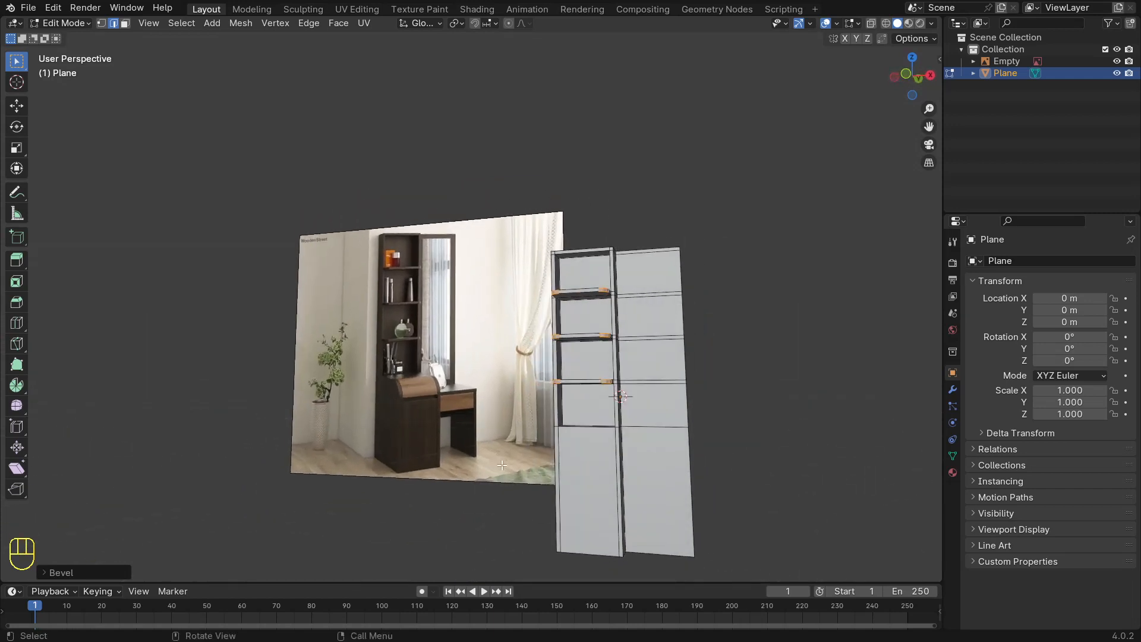
key(KP_1)
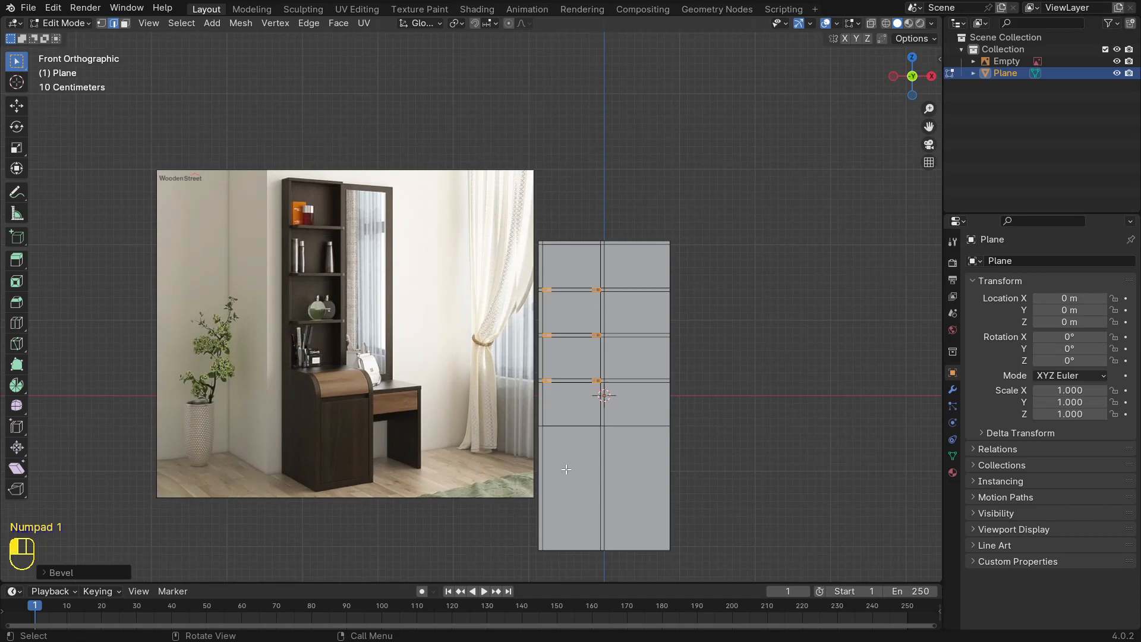
scroll(567, 470, down, 2)
key(3)
click(543, 435)
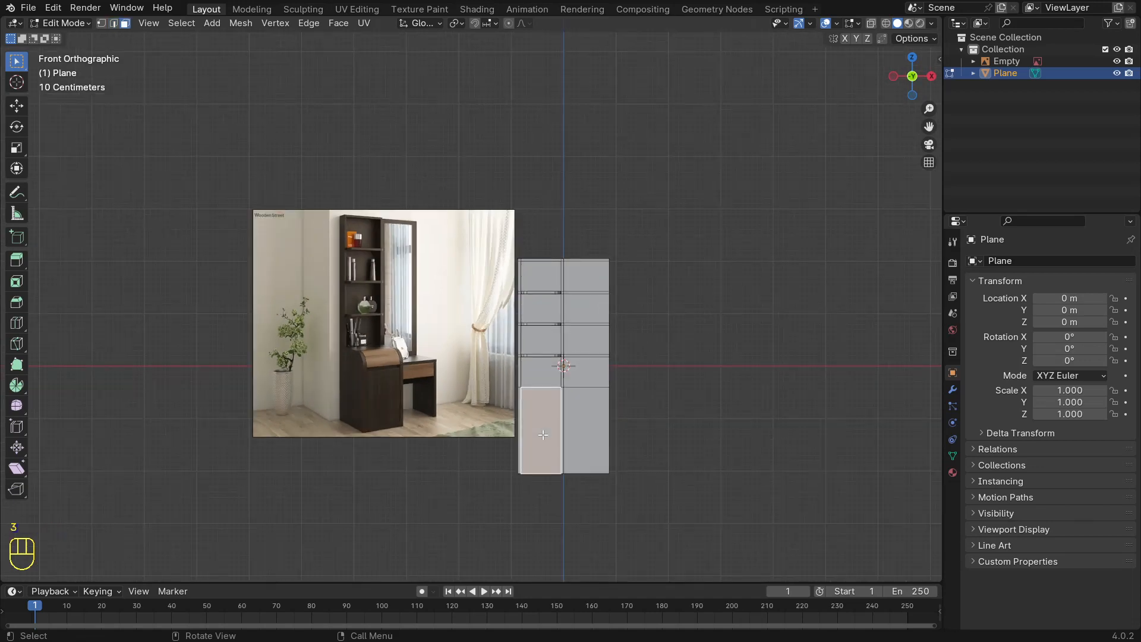
middle_drag(543, 434, 547, 457)
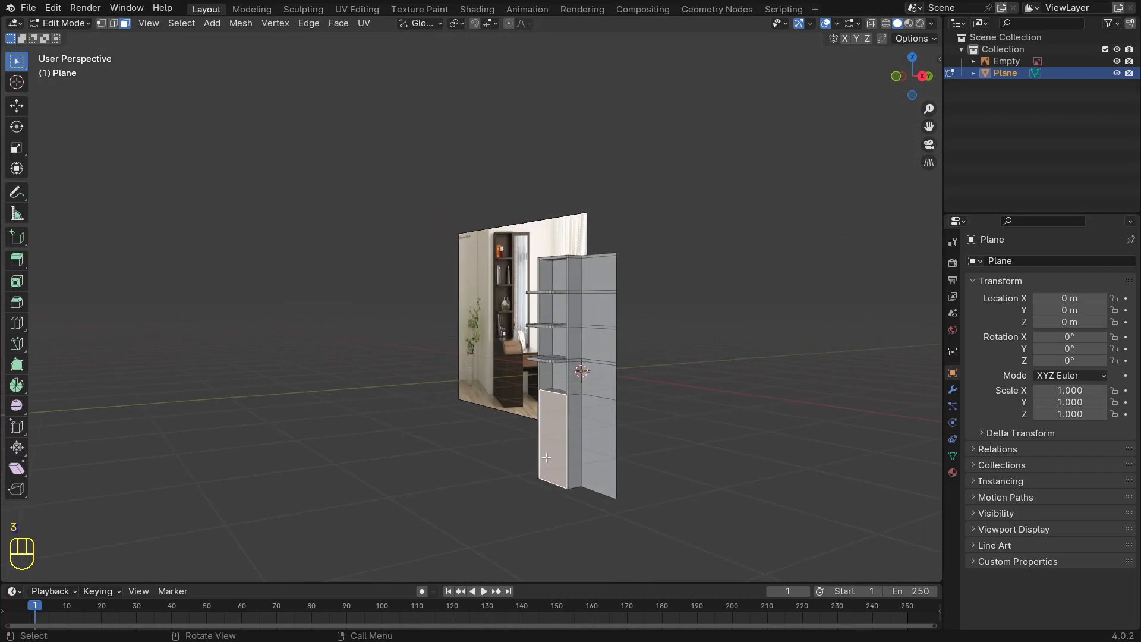
key(e)
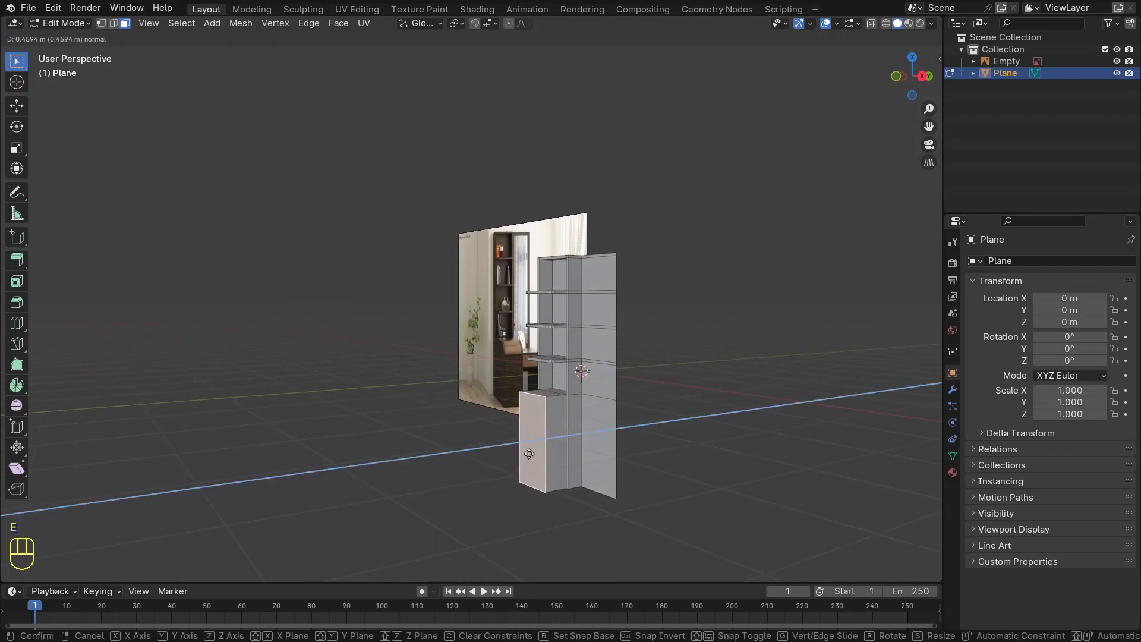
click(488, 444)
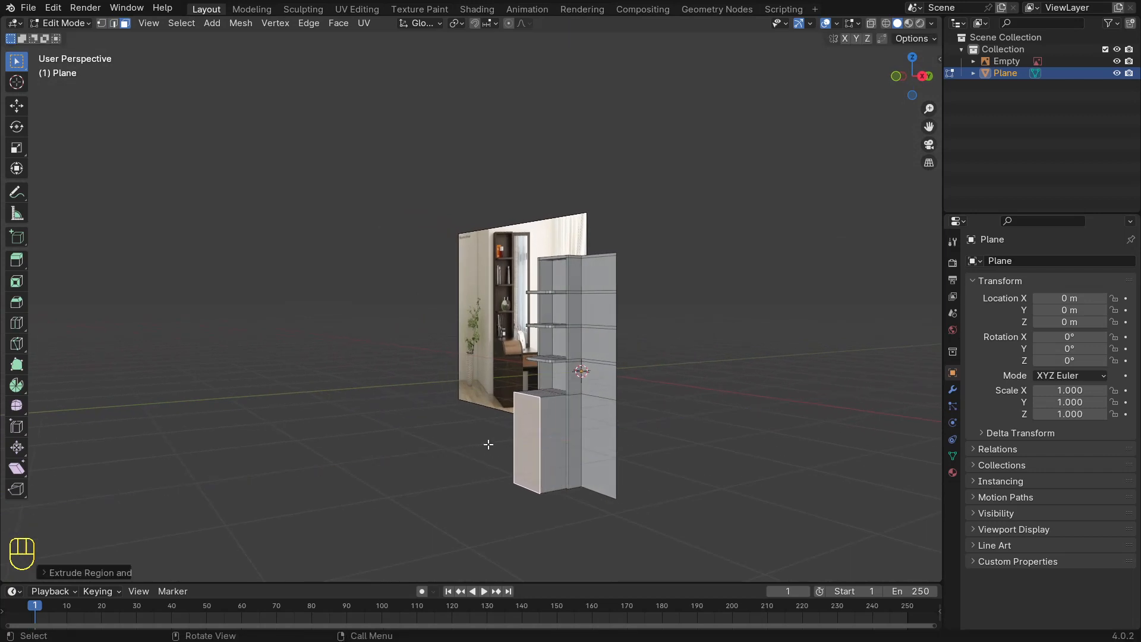
Step: Bevel the cabinet's top front edge about 0.358 m with 5 segments to form the curved lid
middle_drag(488, 444, 348, 362)
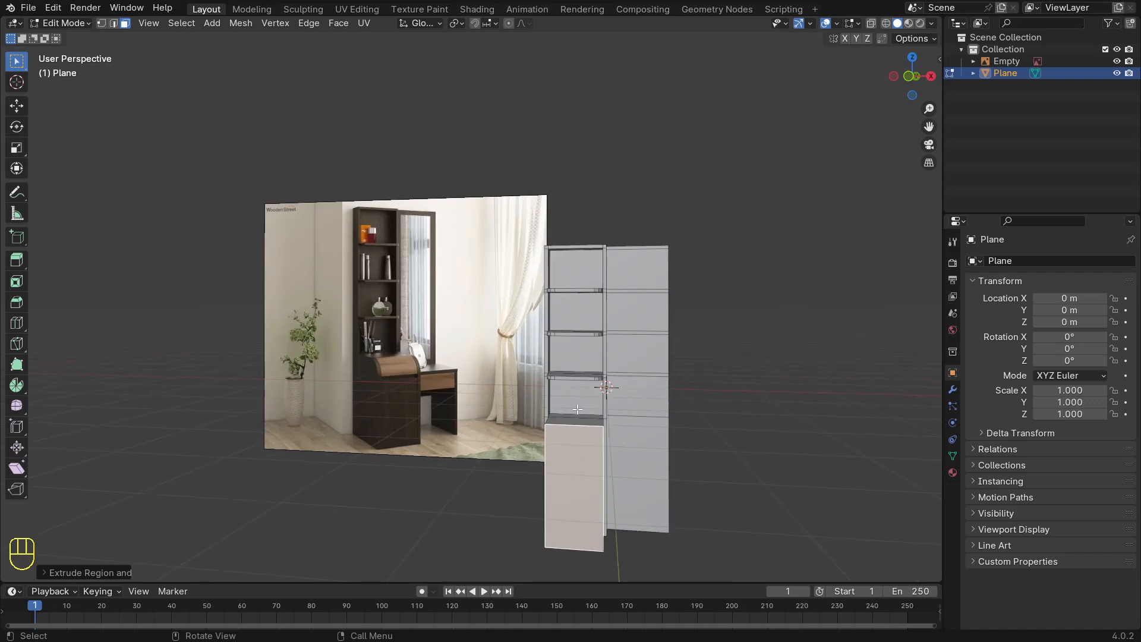
key(2)
middle_drag(565, 425, 459, 542)
key(ctrl+b)
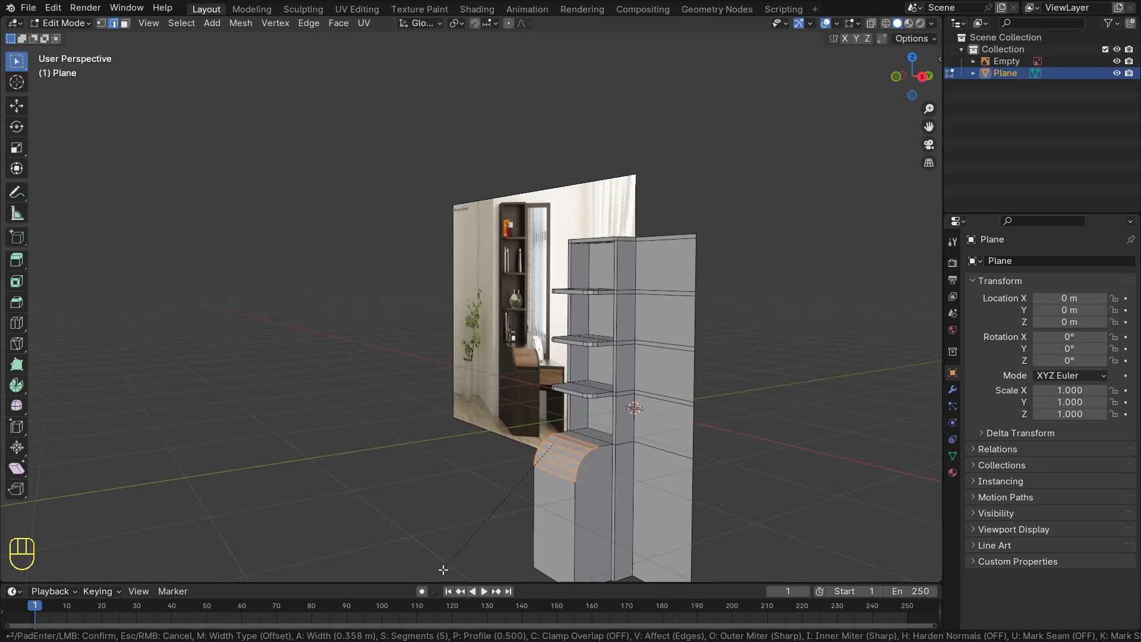
click(443, 568)
middle_drag(425, 492, 528, 459)
scroll(430, 415, up, 3)
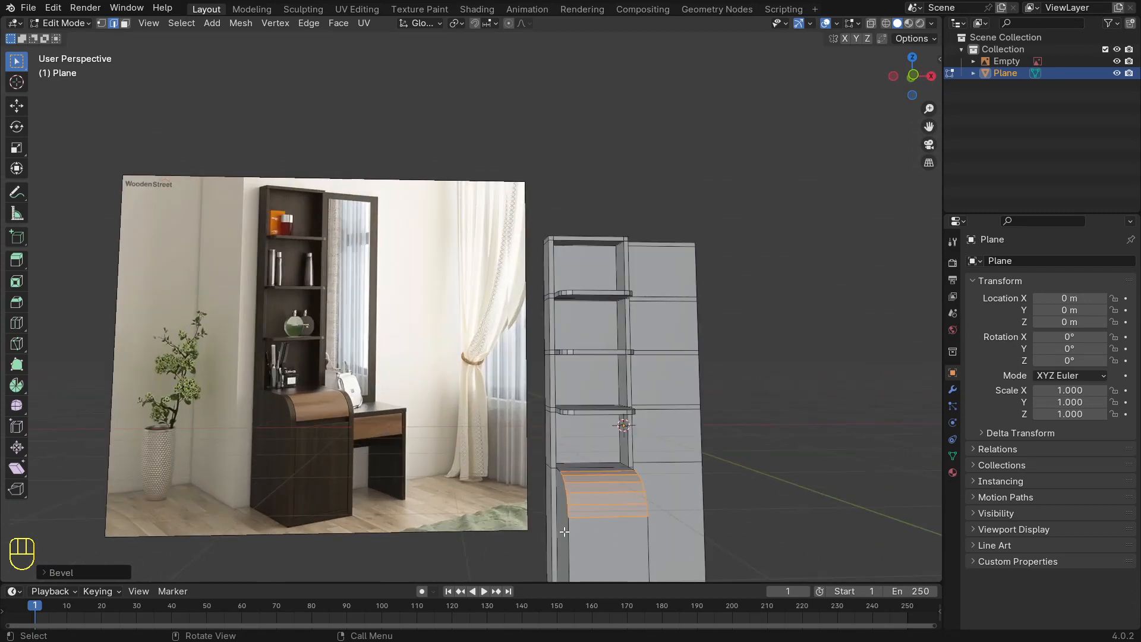
Step: Inset the cabinet's front face below the curved lid by about 0.04 m to outline the door
key(KP_1)
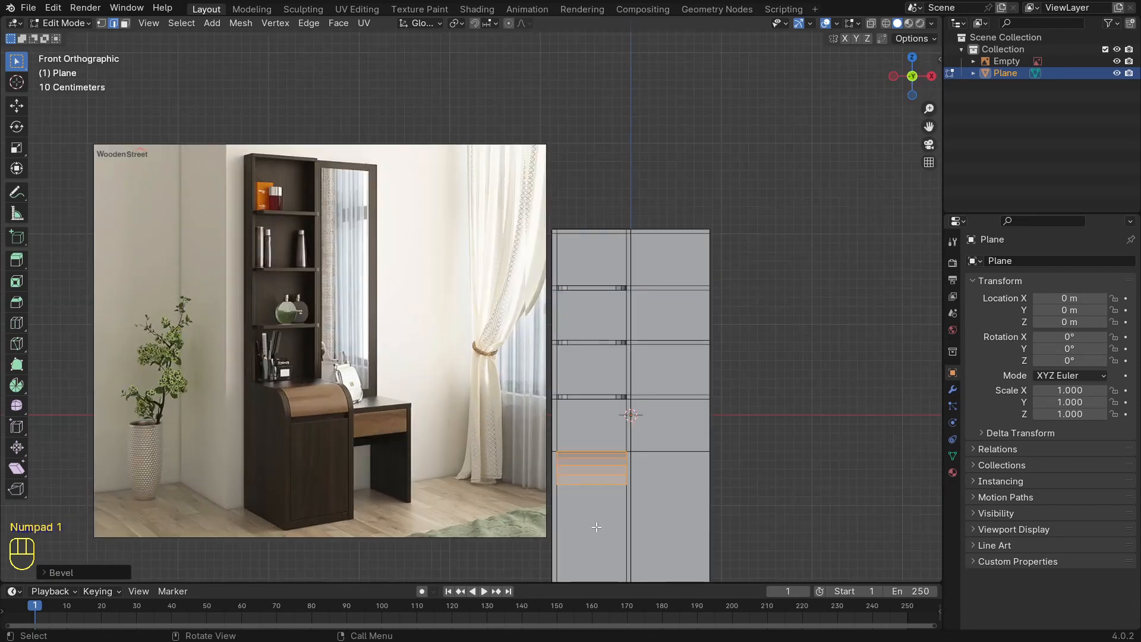
click(596, 527)
scroll(596, 522, down, 2)
key(3)
click(562, 488)
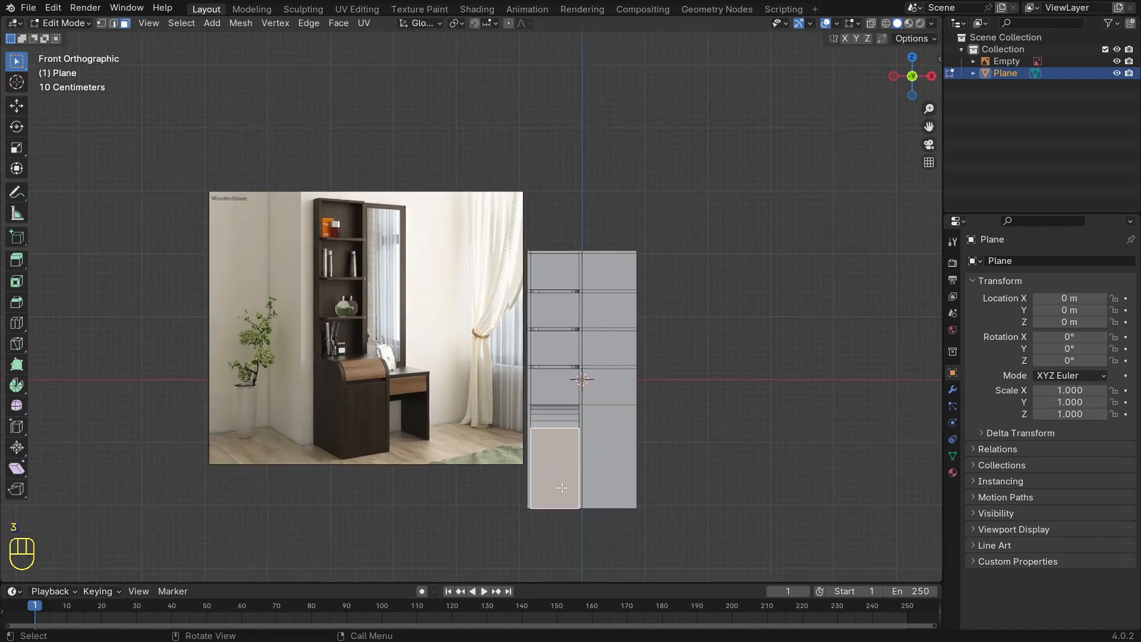
key(i)
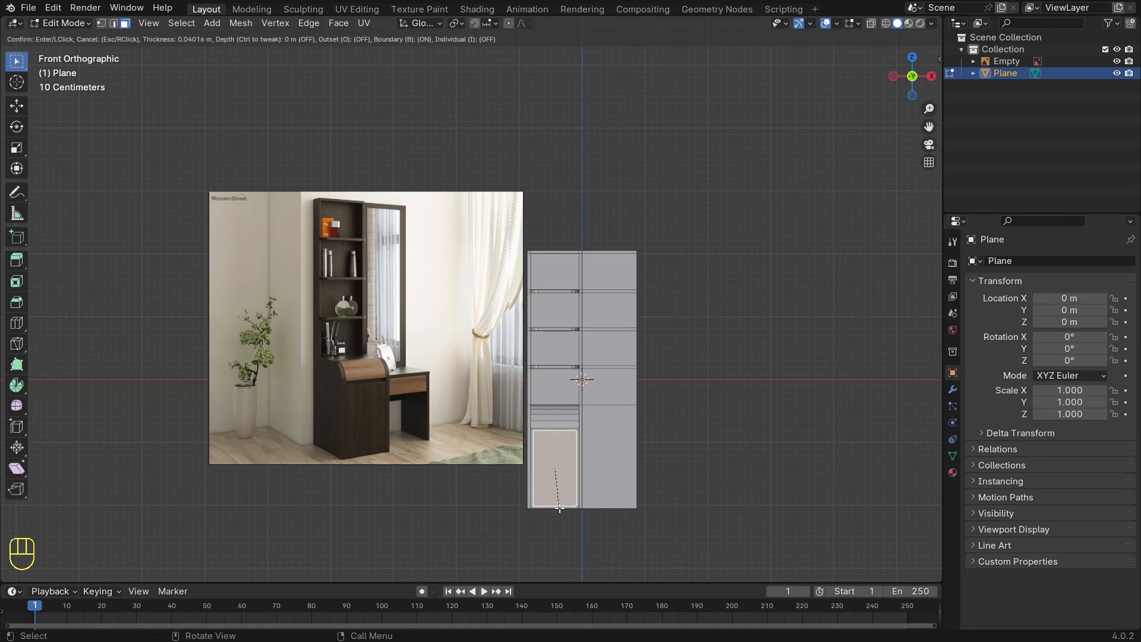
click(559, 508)
Step: Inset the cabinet's inner door face again by about 0.016 m to create a narrow border
key(KP_Decimal)
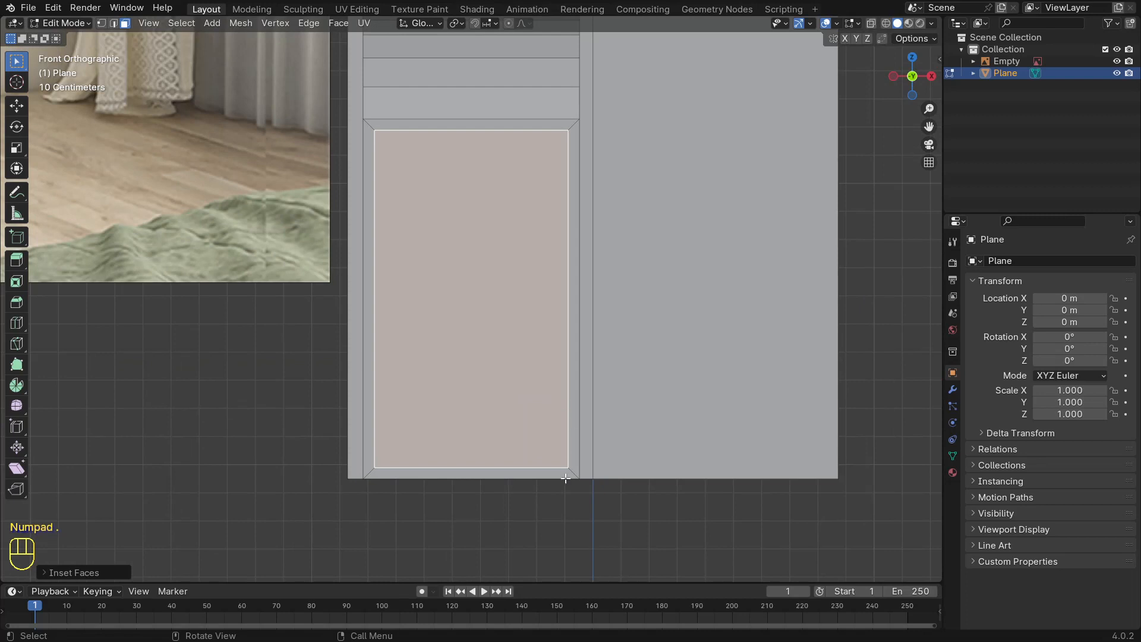
key(i)
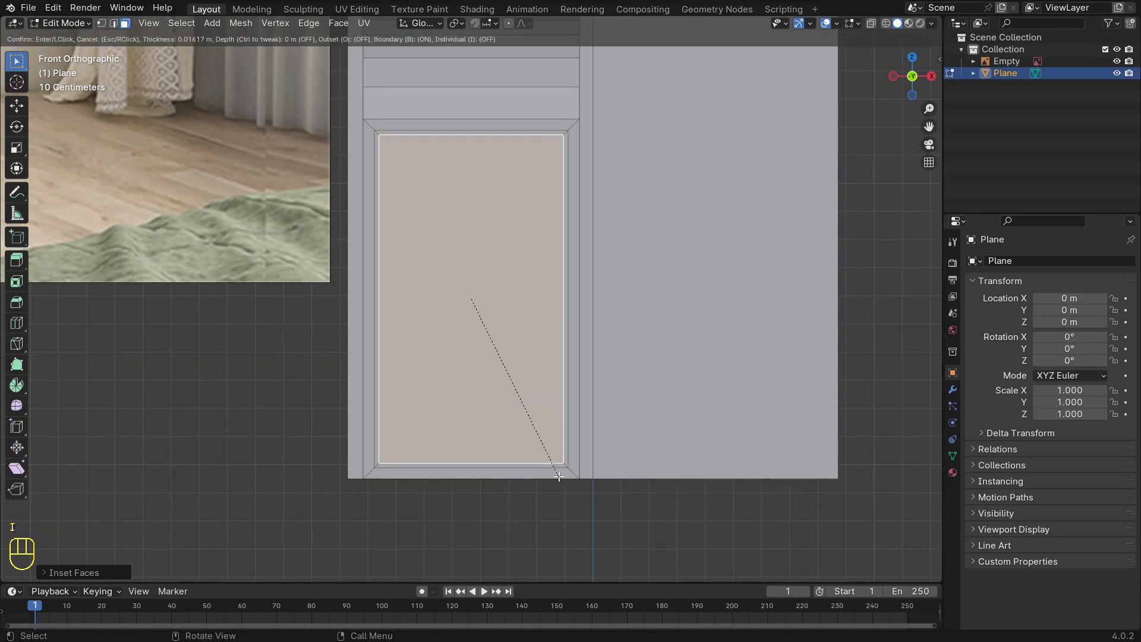
click(559, 476)
scroll(553, 471, up, 1)
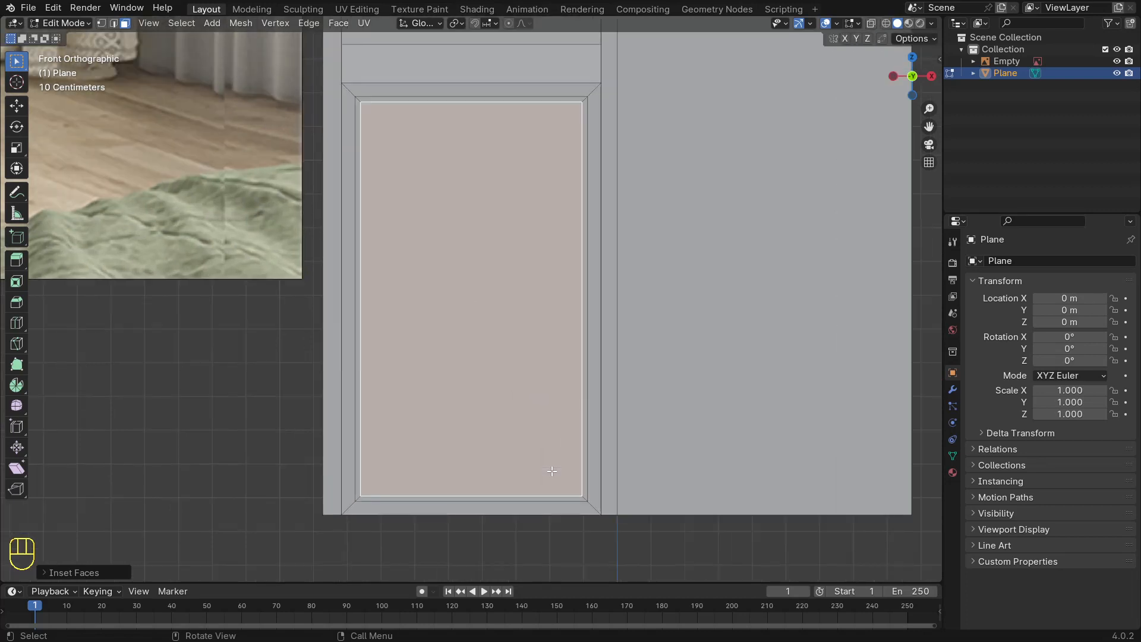
Step: Extrude the narrow border loop around the cabinet door inward along its normals by about 0.015 m to form a groove
alt+click(584, 497)
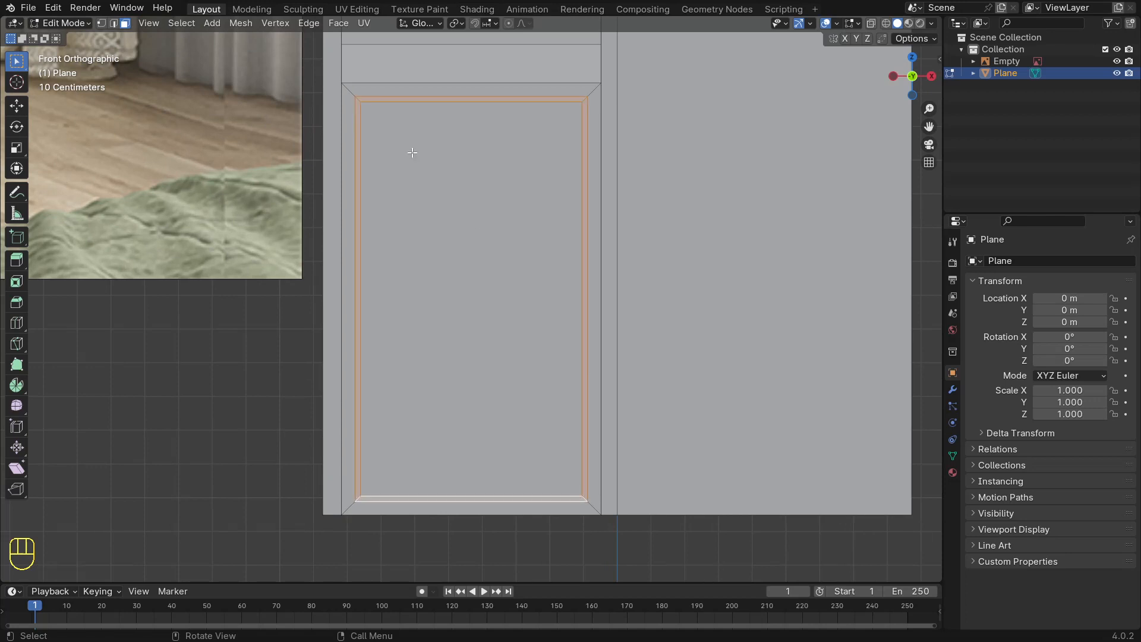
middle_drag(448, 121, 421, 185)
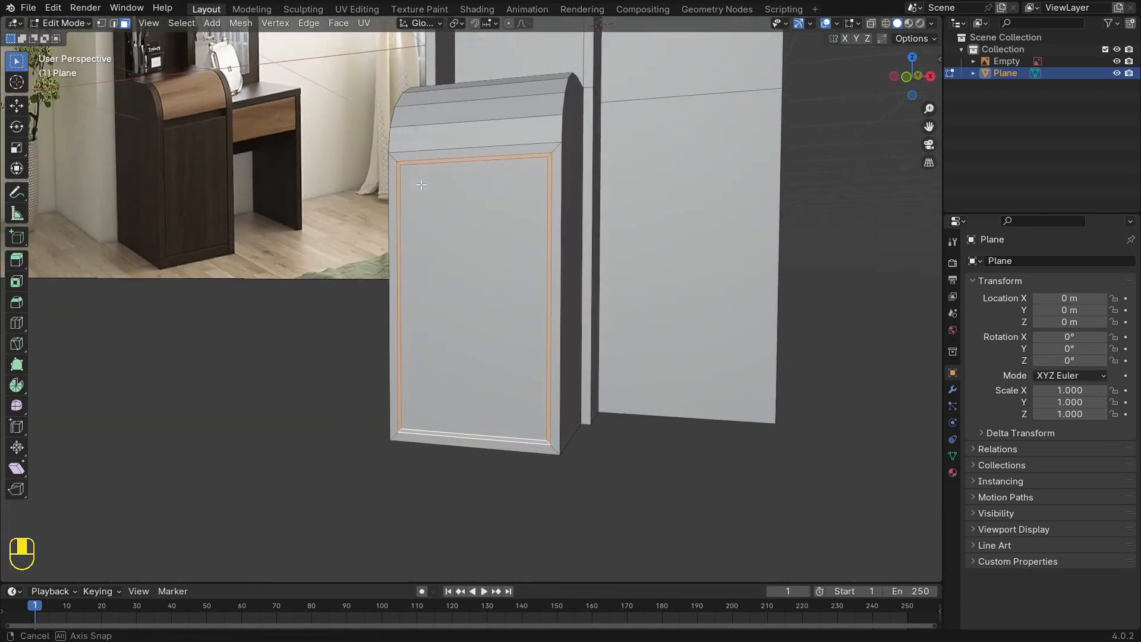
key(alt+e)
click(479, 365)
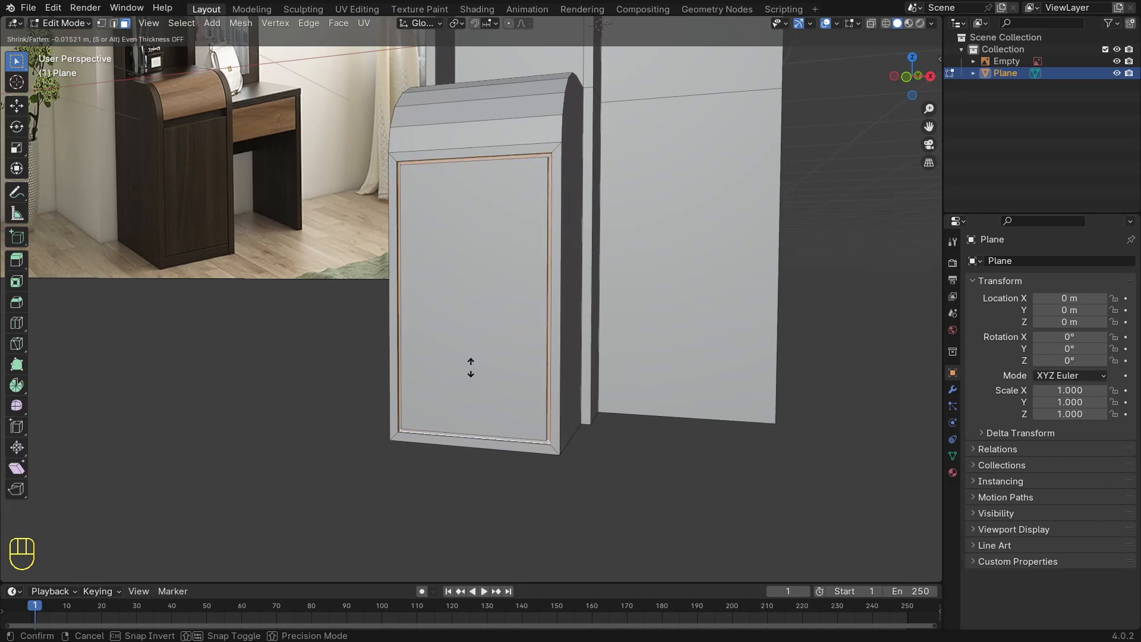
click(469, 367)
Step: Knife-cut a vertical edge from the door groove's upper-left outer corner up to the top edge of the cabinet's front face
middle_drag(444, 323, 416, 264)
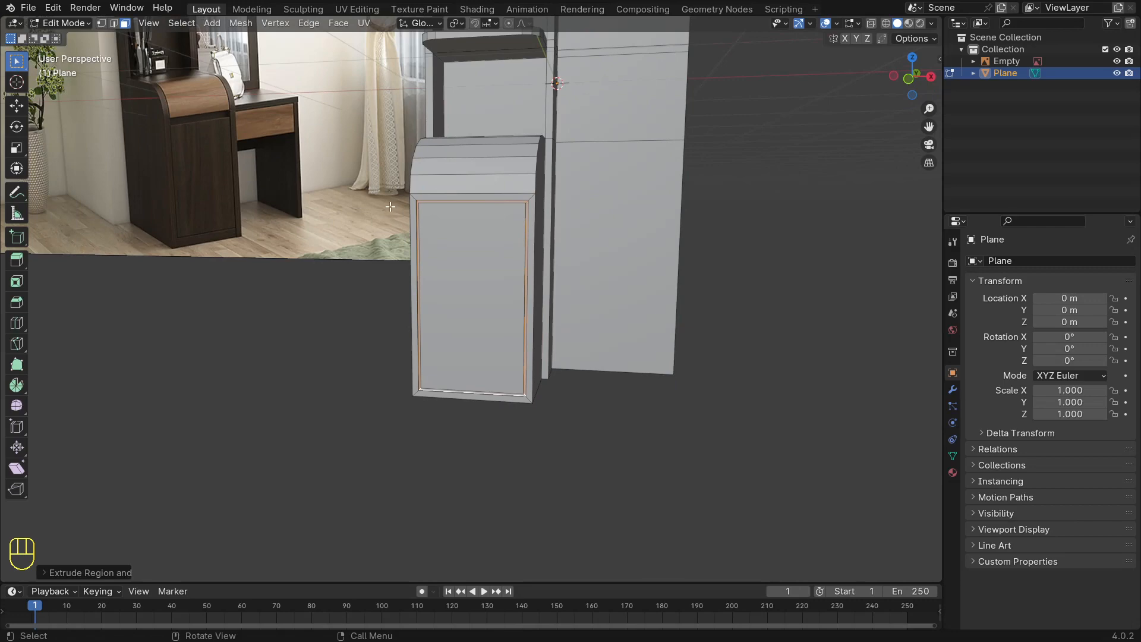
key(KP_1)
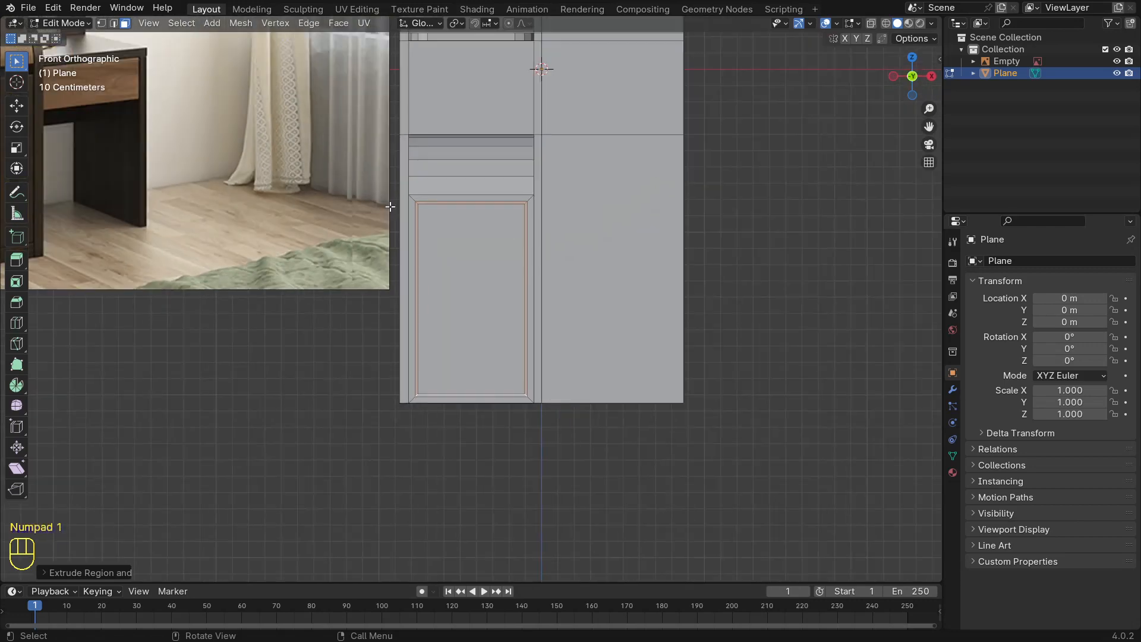
scroll(386, 206, down, 2)
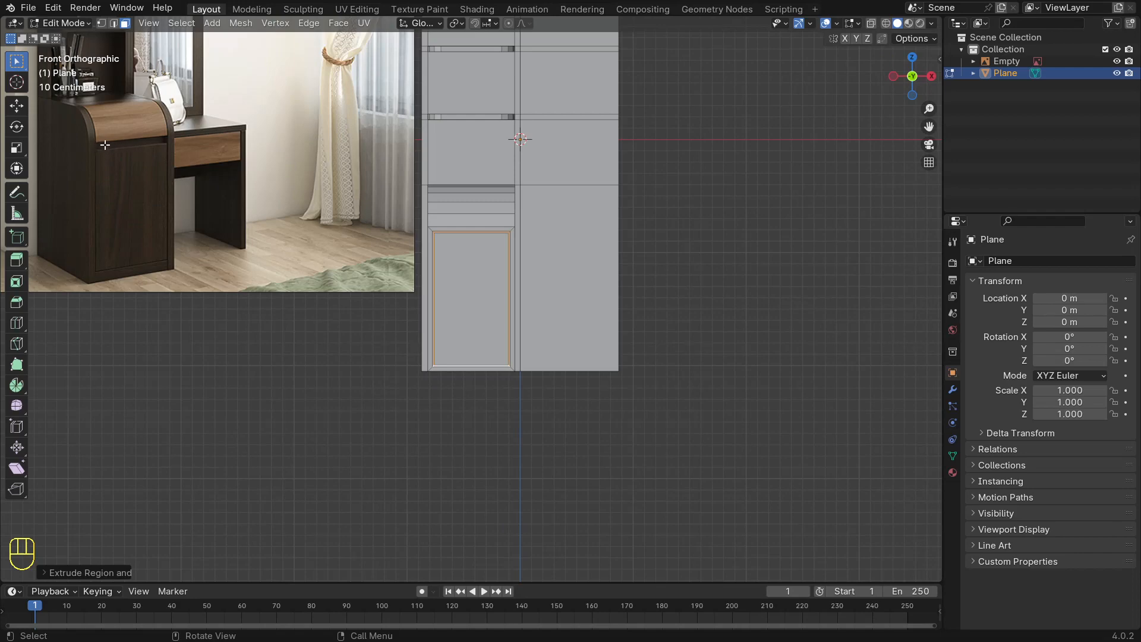
key(KP_Decimal)
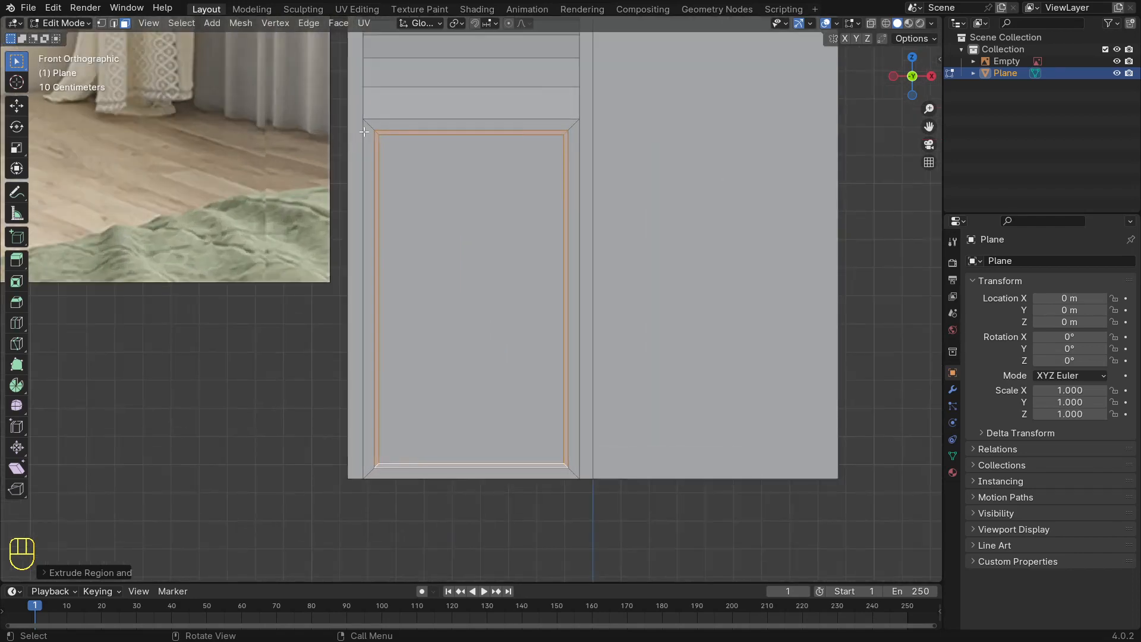
scroll(413, 167, down, 1)
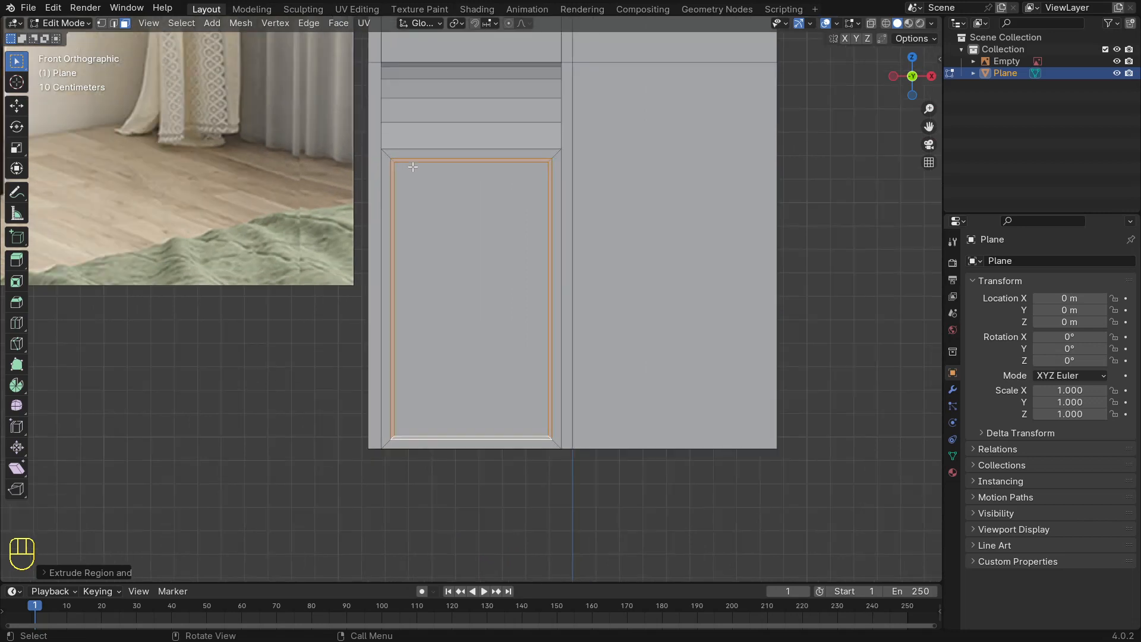
key(1)
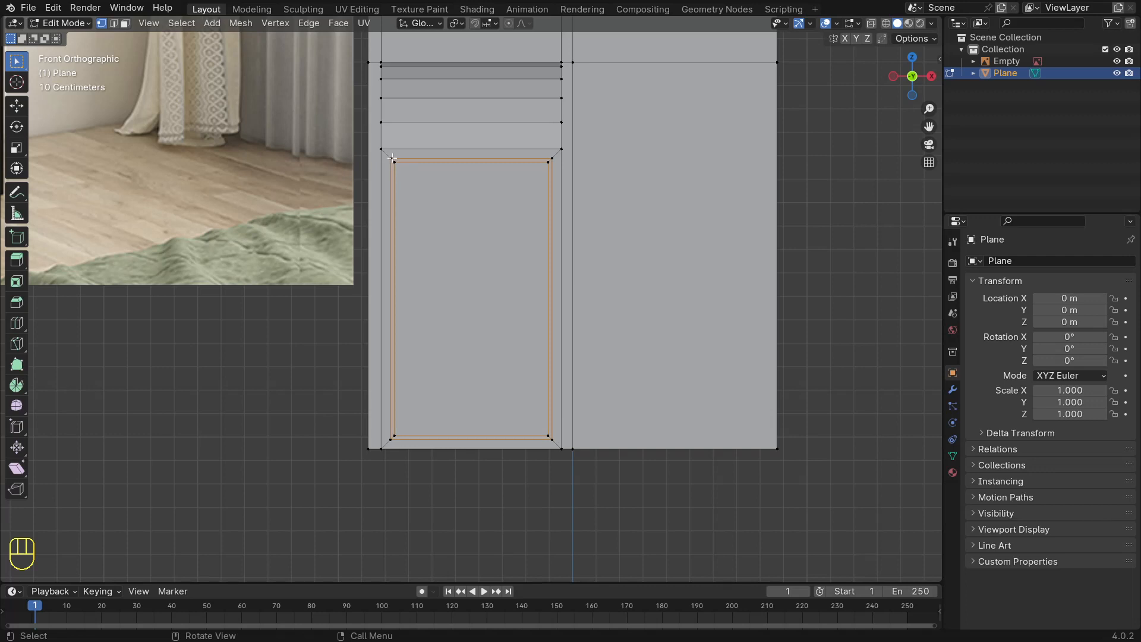
key(k)
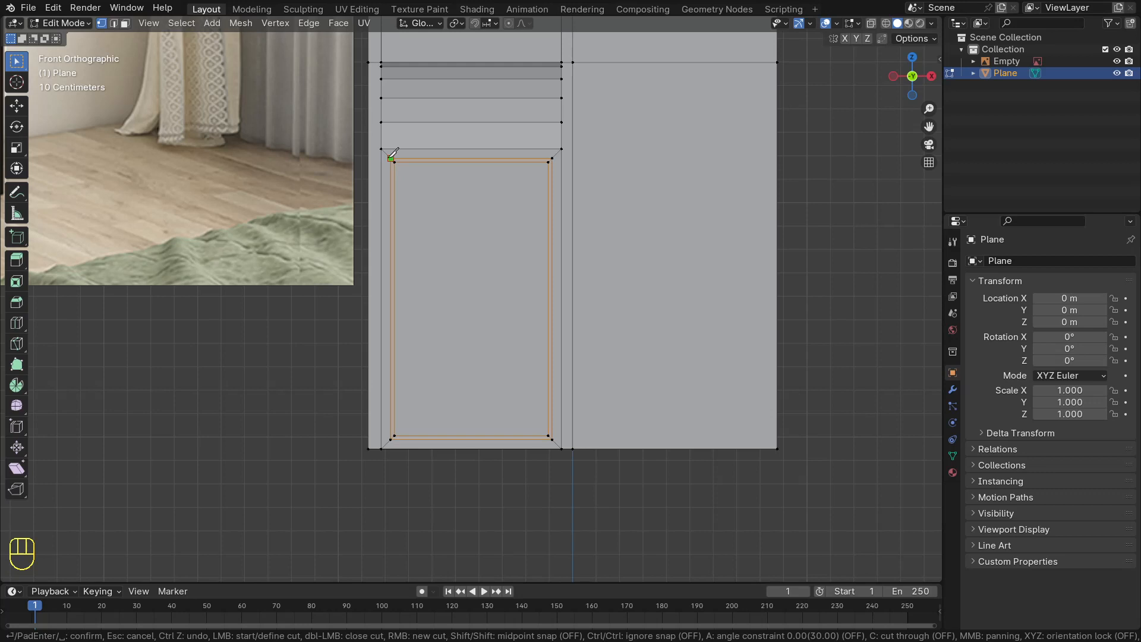
click(390, 158)
key(a)
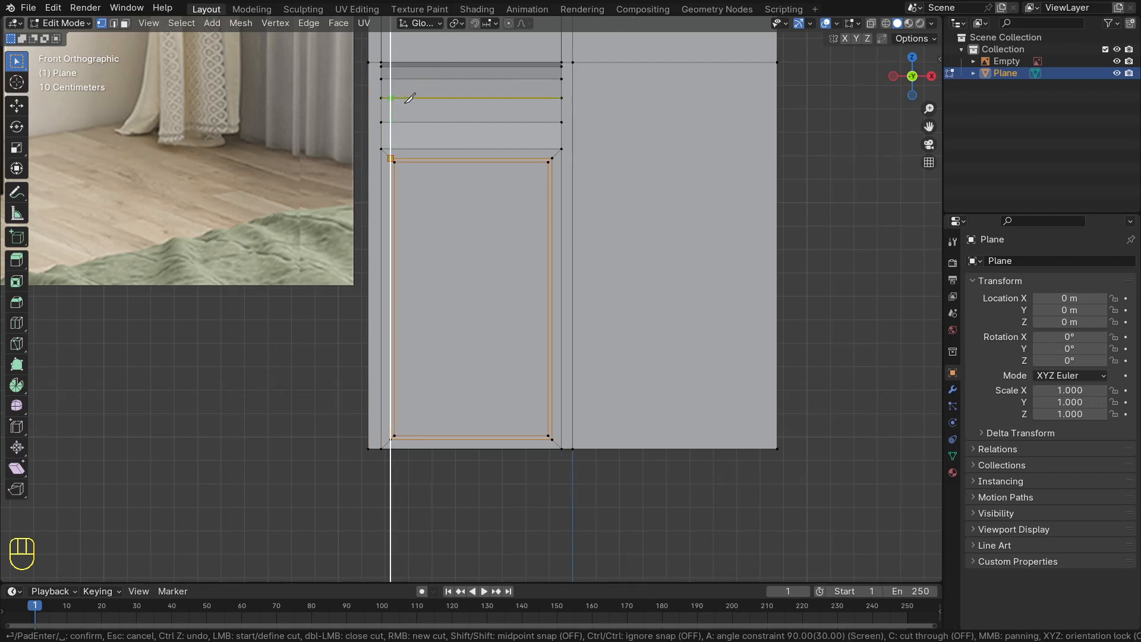
click(392, 150)
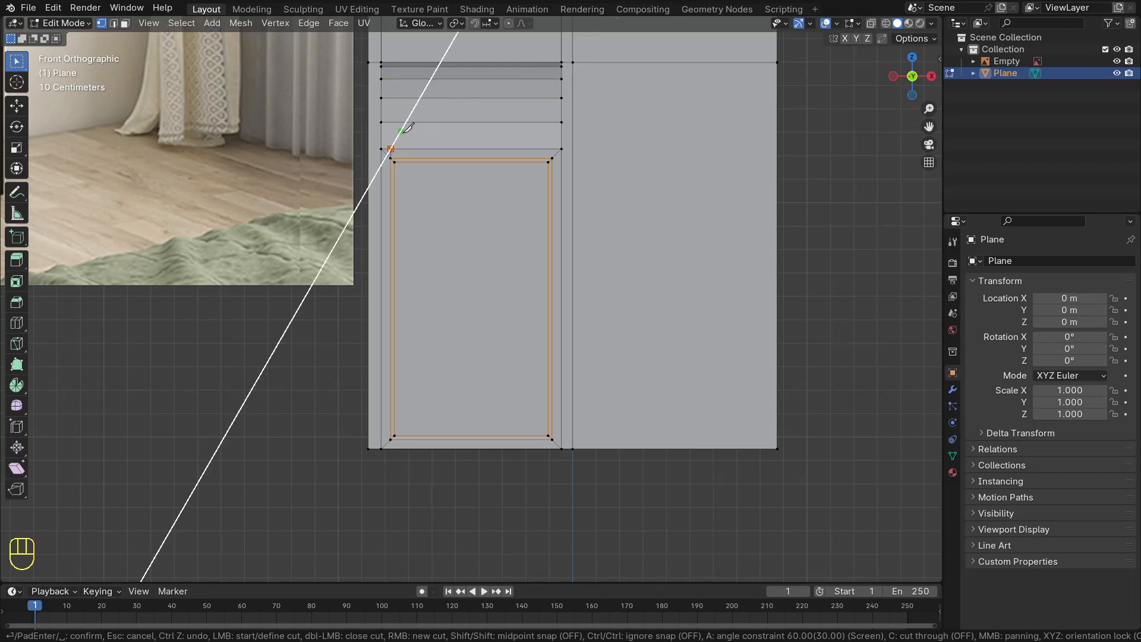
key(Return)
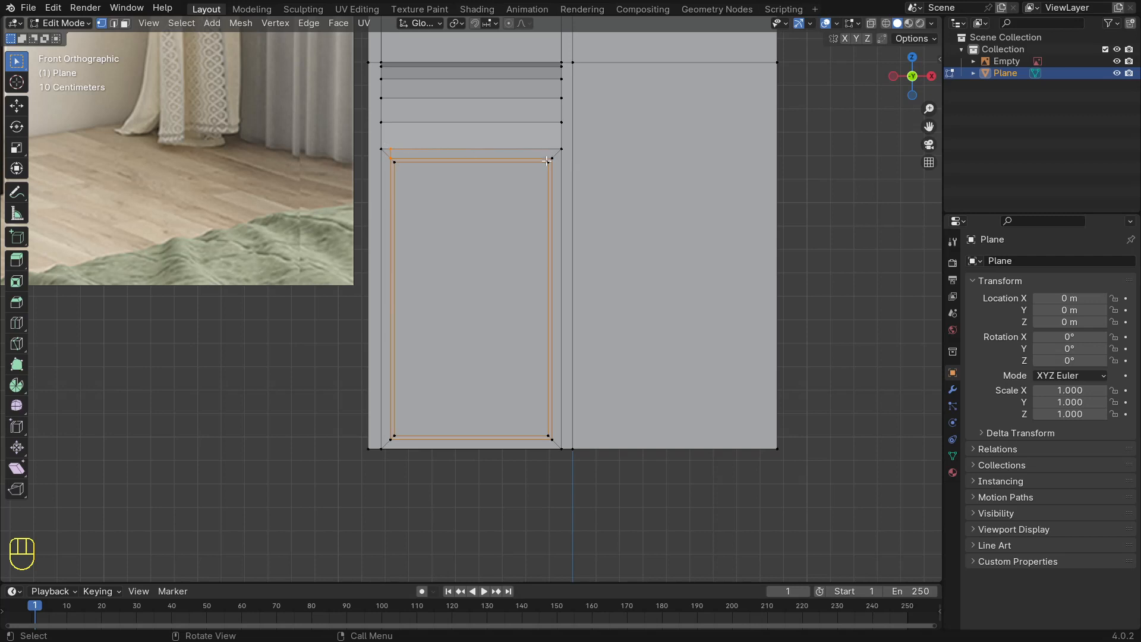
Step: Knife-cut a matching vertical edge from the door groove's upper-right outer corner up to the front face's top edge
key(k)
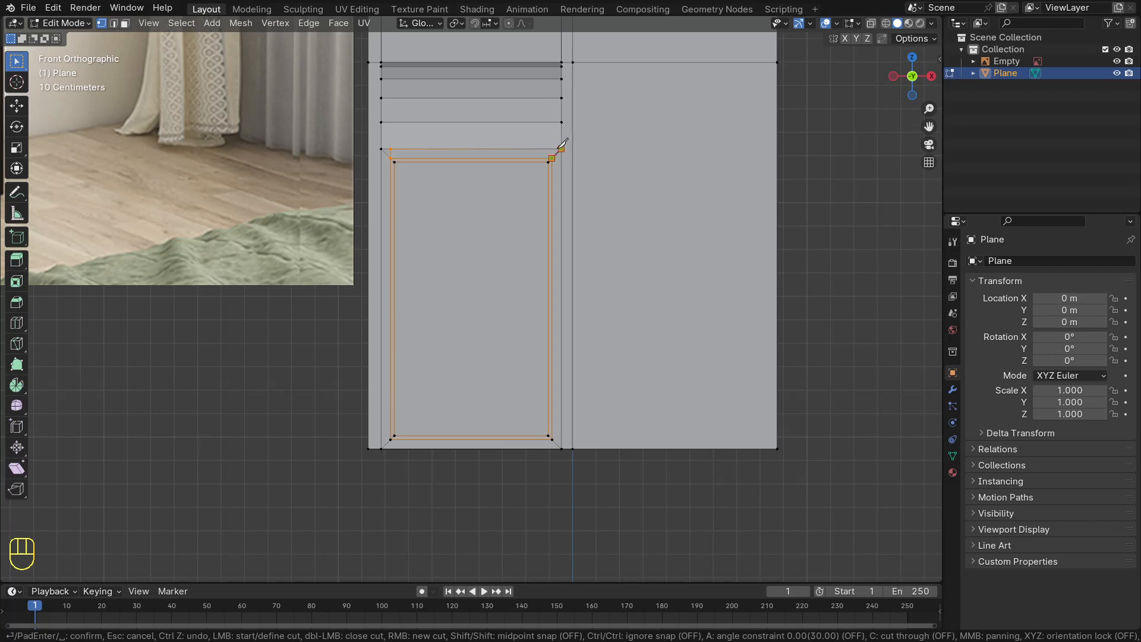
key(a)
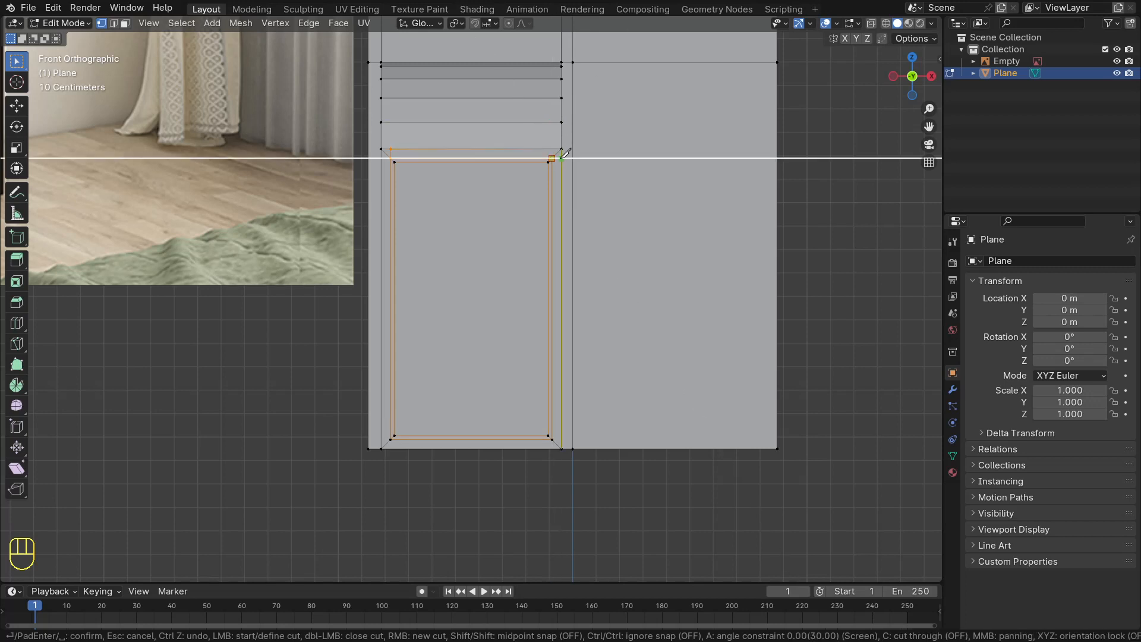
click(556, 145)
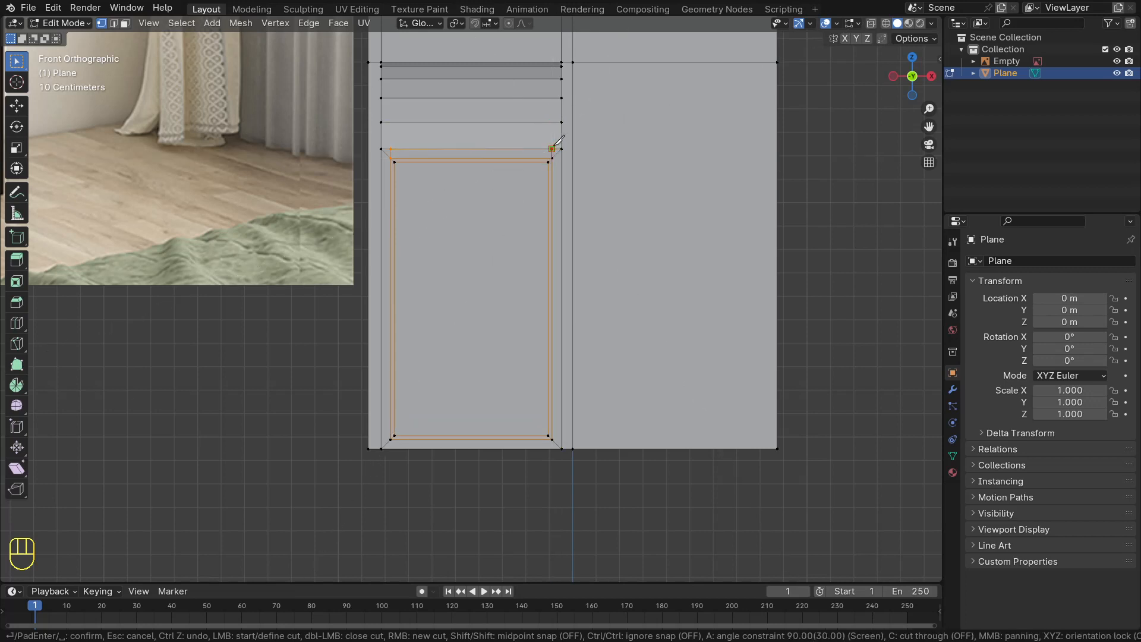
click(589, 149)
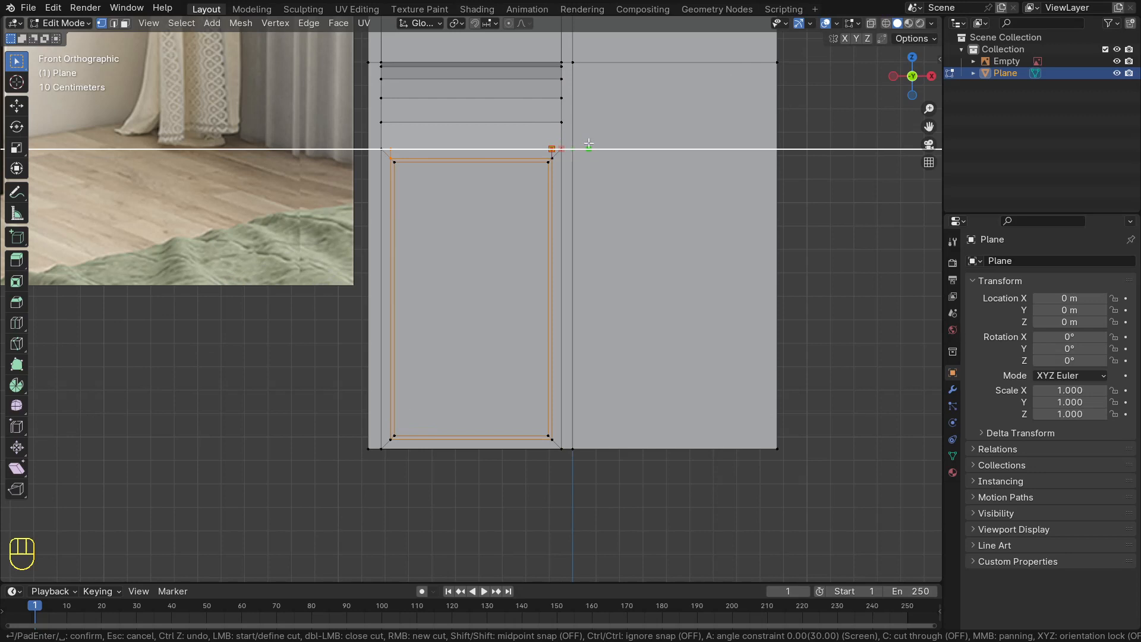
key(Return)
Step: Extrude the narrow strip face between the two cuts above the door inward along its normal to form a handle recess
middle_drag(416, 160, 466, 173)
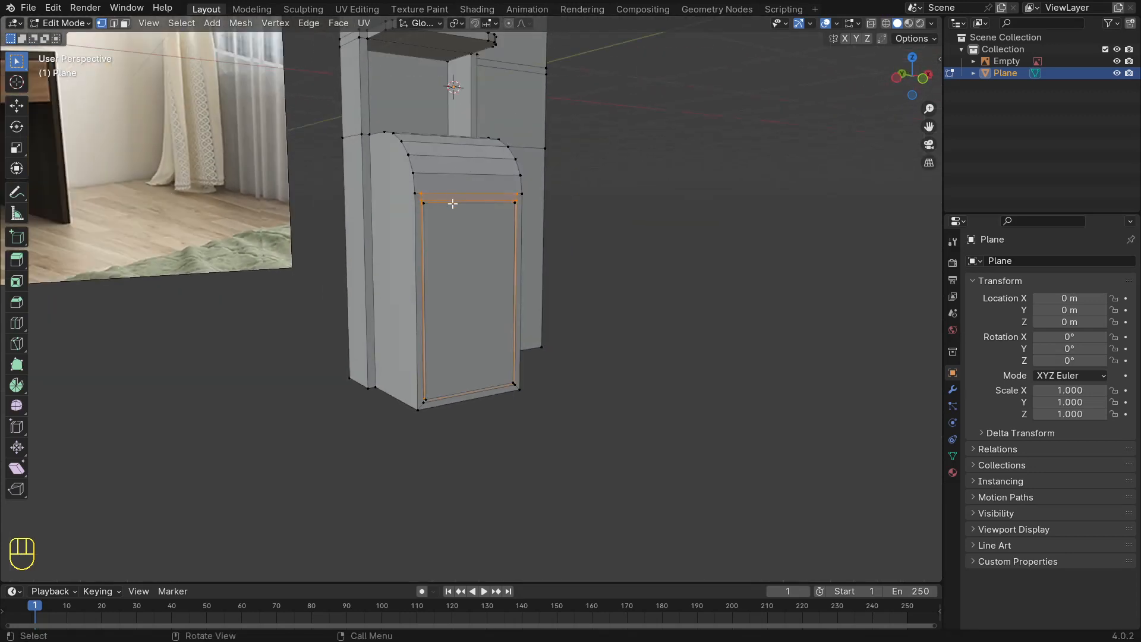
key(3)
click(460, 196)
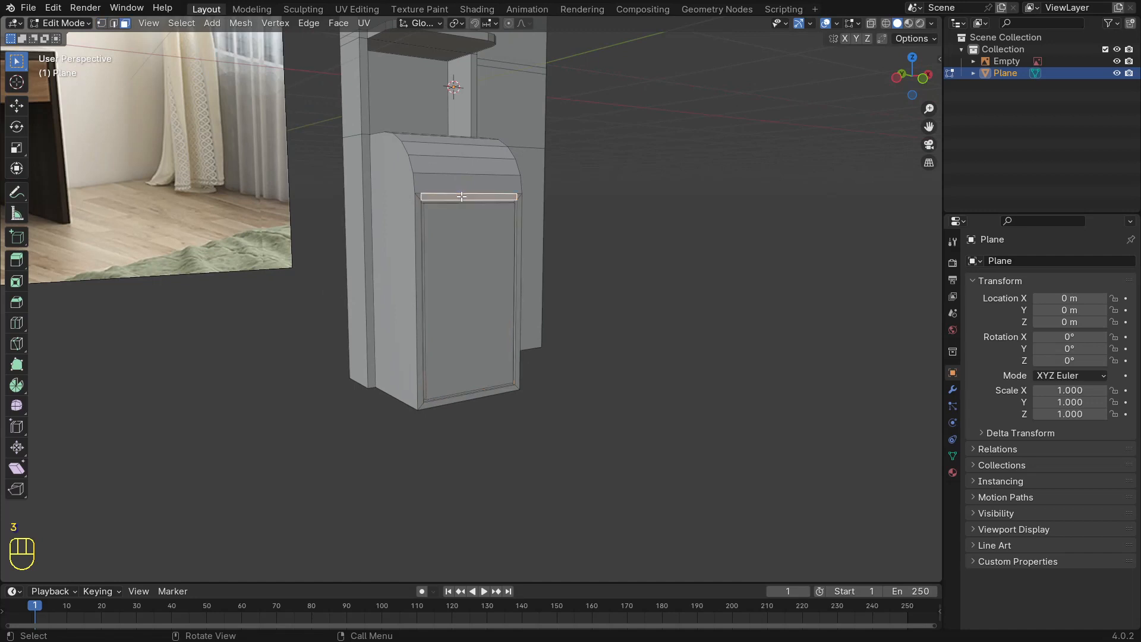
middle_drag(460, 196, 453, 242)
scroll(414, 210, up, 3)
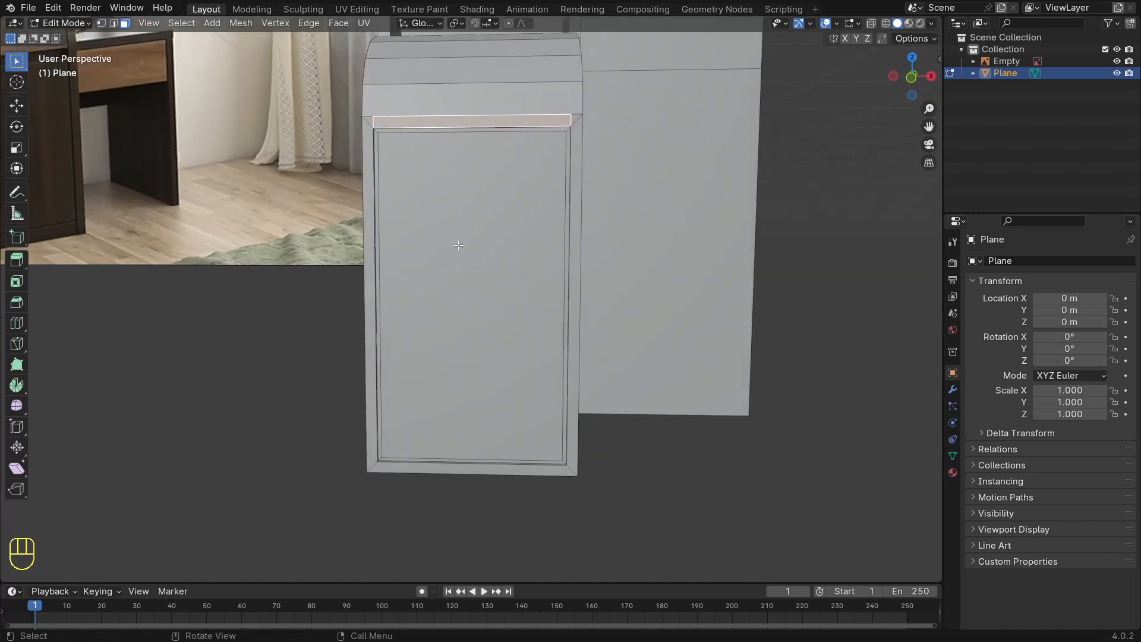
key(alt+e)
click(462, 272)
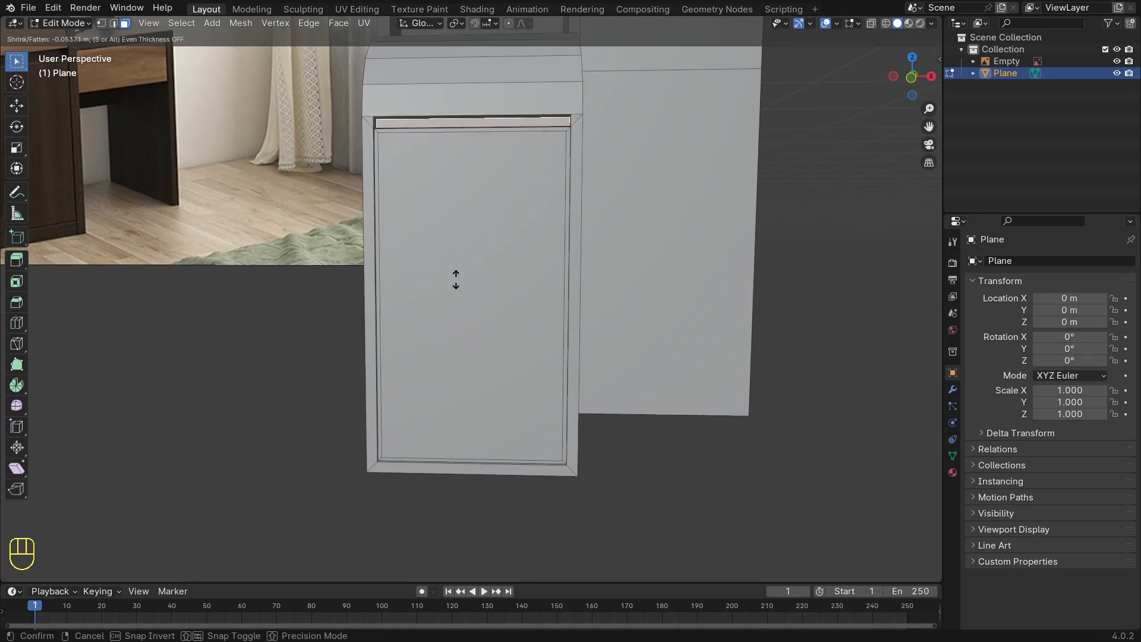
click(479, 237)
Step: Apply smooth shading to the dressing table in Object Mode so the curved lid's facets blend together
middle_drag(479, 236, 462, 208)
key(Tab)
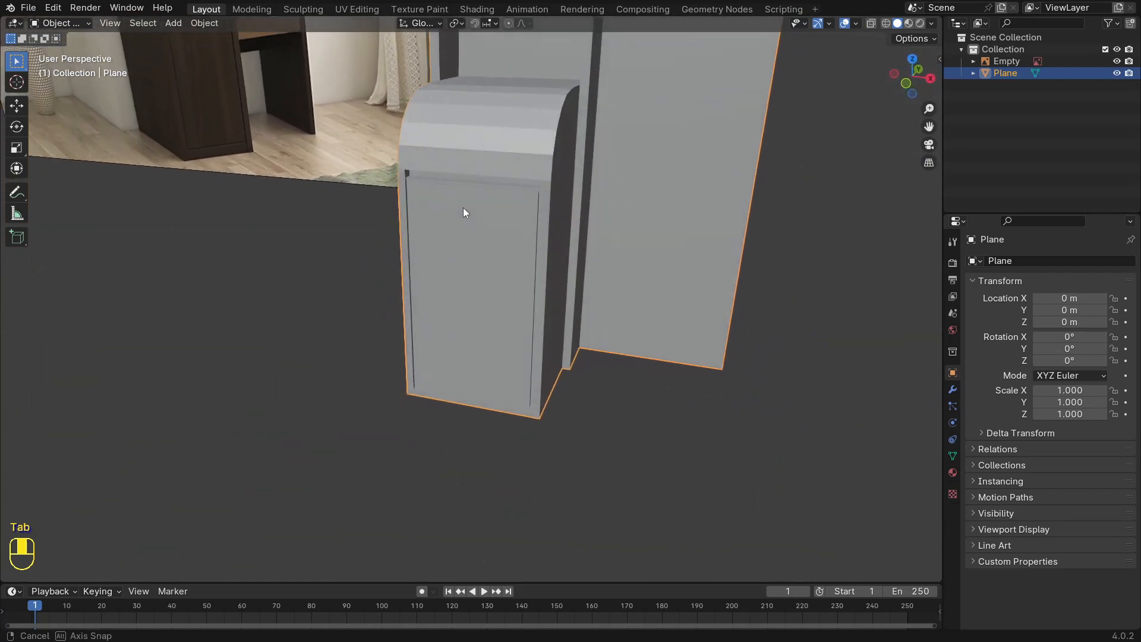
right_click(494, 148)
click(493, 149)
mouse_move(493, 149)
middle_down()
mouse_move(459, 158)
mouse_move(472, 131)
mouse_move(485, 146)
mouse_move(462, 154)
mouse_move(509, 153)
mouse_move(461, 160)
mouse_move(474, 168)
mouse_move(490, 151)
middle_up()
scroll(474, 168, up, 2)
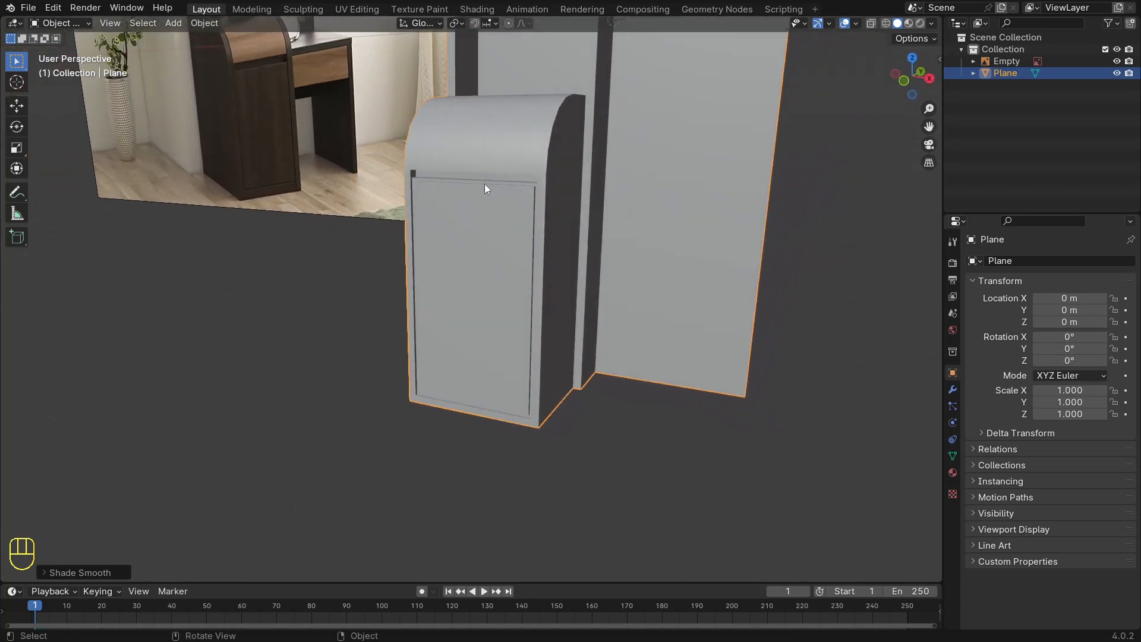
scroll(485, 182, up, 2)
scroll(560, 147, down, 1)
middle_drag(559, 149, 464, 165)
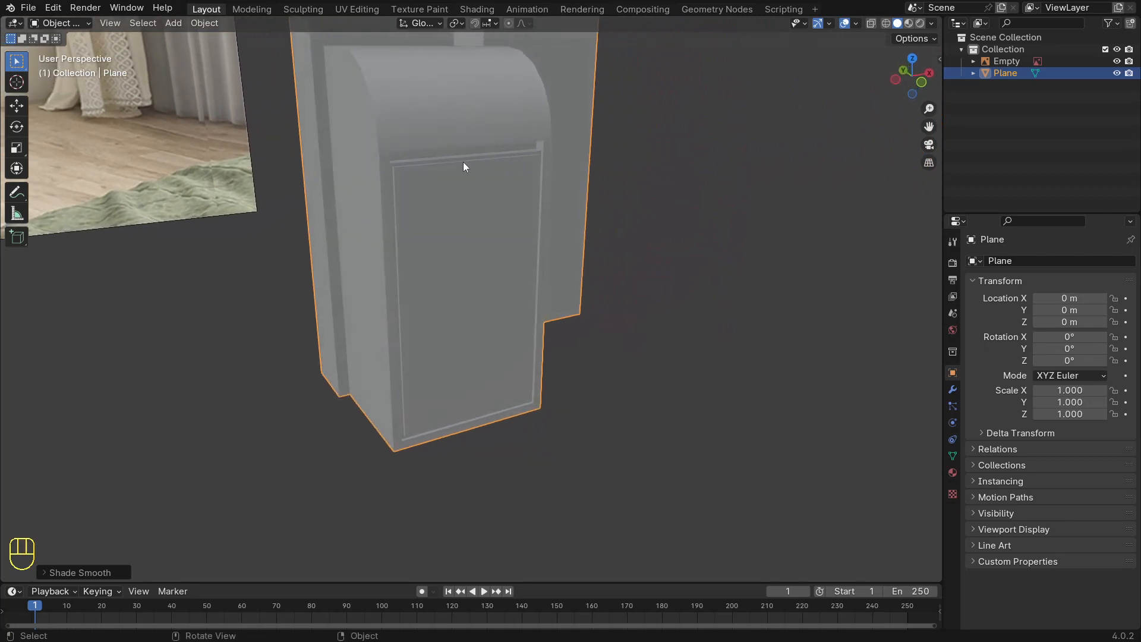
Step: Enable Cavity in the viewport shading options to emphasise the model's edges and grooves
click(932, 23)
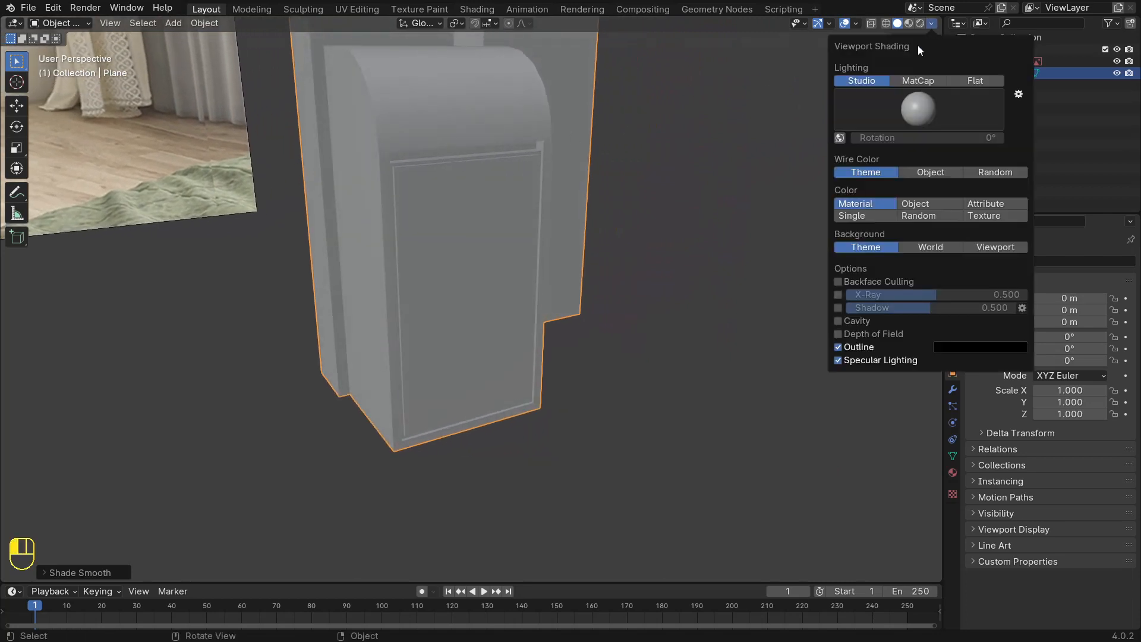
click(838, 321)
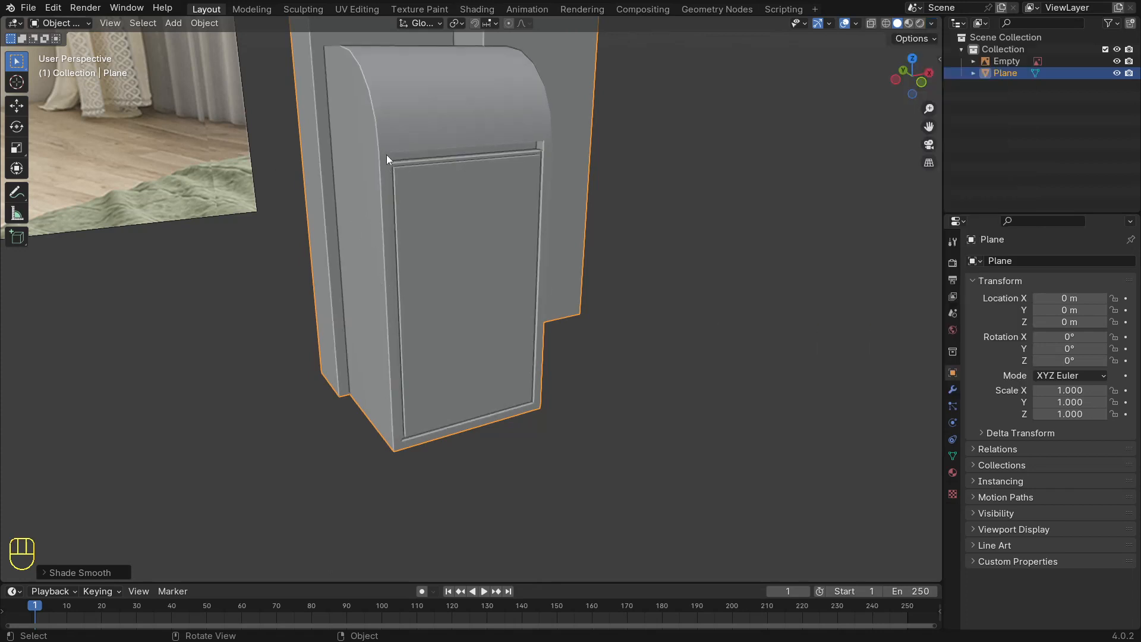
middle_drag(462, 227, 359, 191)
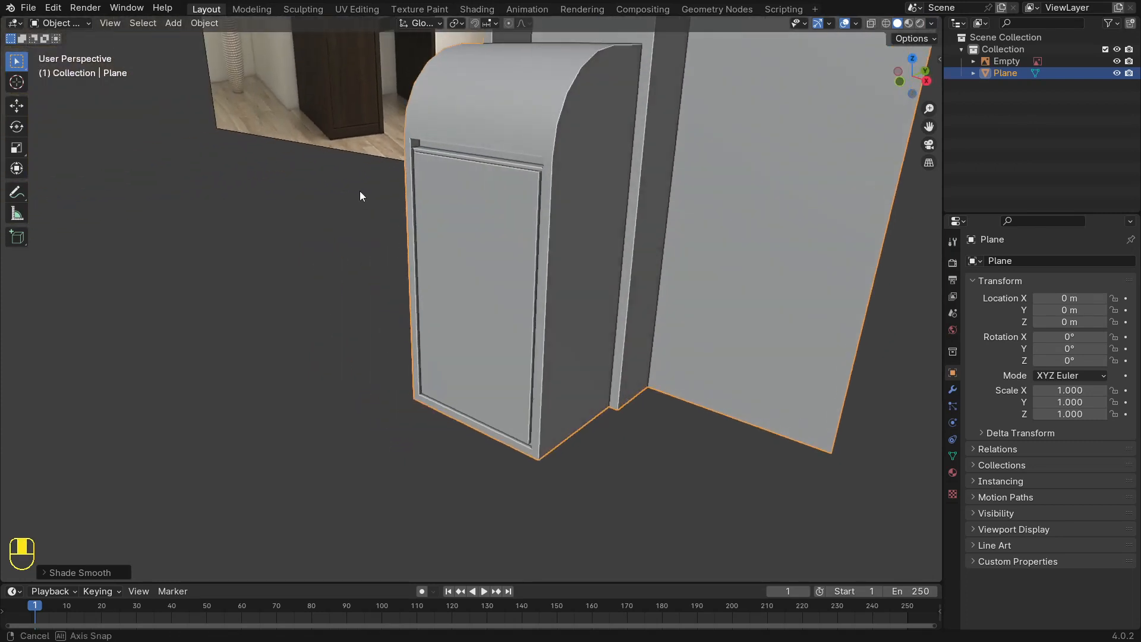
click(931, 24)
click(931, 24)
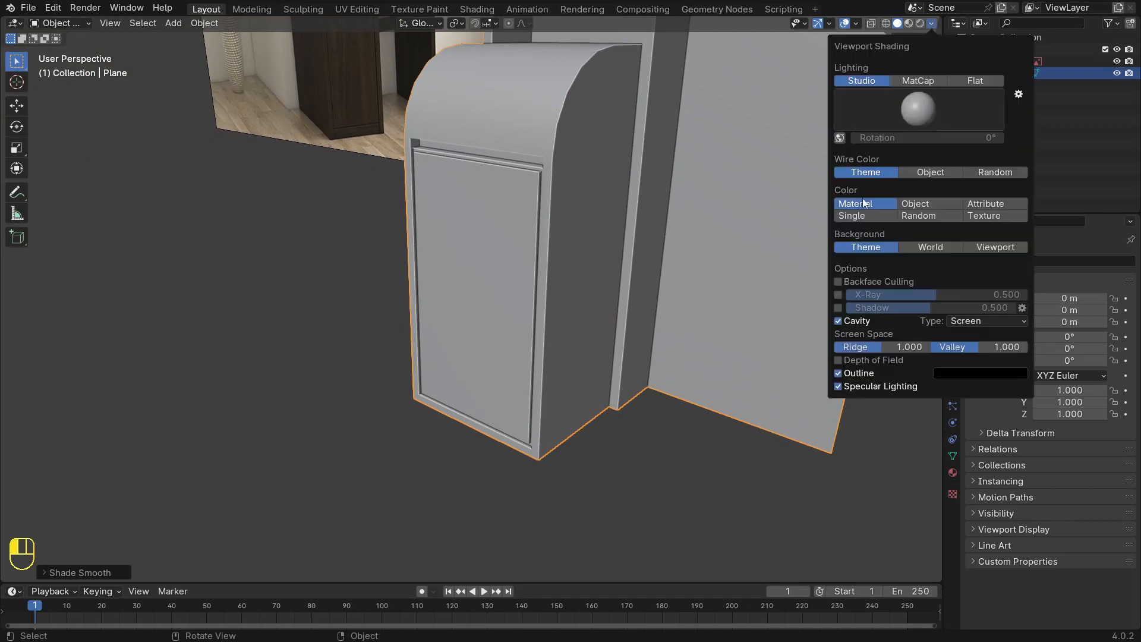
click(838, 321)
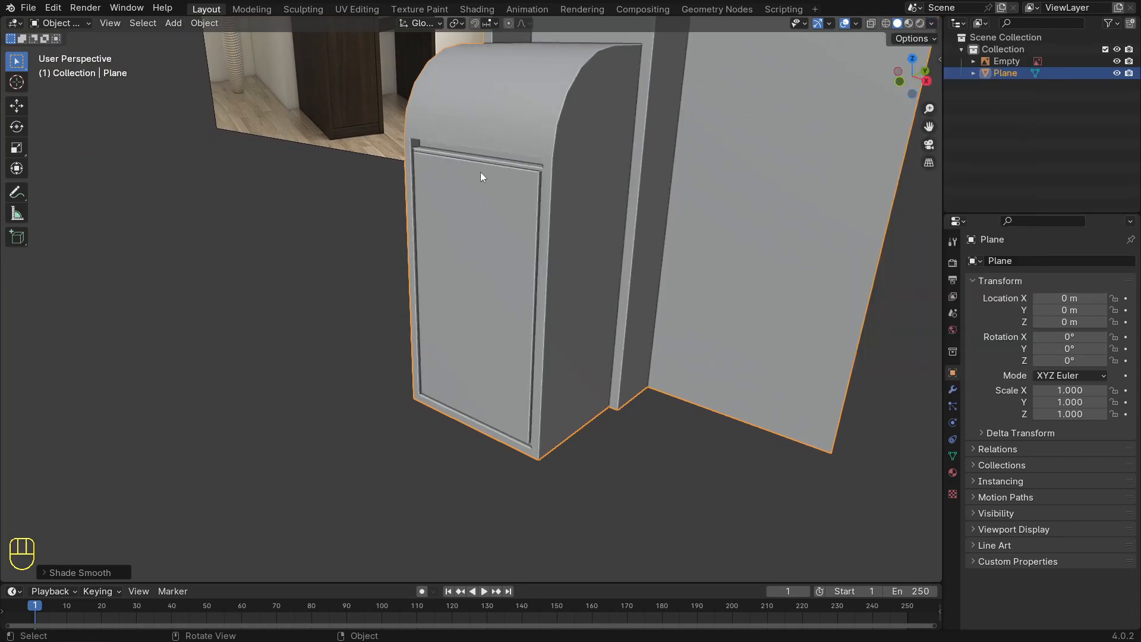
Step: Add a horizontal loop cut across the lower right-hand panel in Edit Mode, sliding it upward by a factor of about -0.46
middle_drag(481, 176, 438, 145)
scroll(473, 150, down, 4)
scroll(438, 145, down, 4)
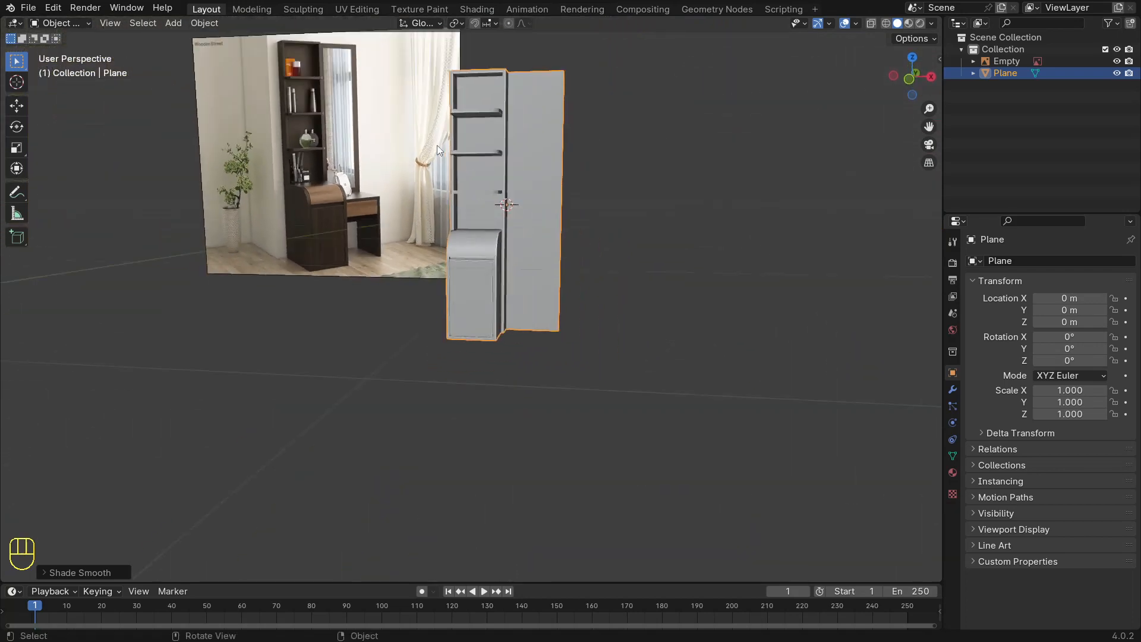
scroll(521, 285, up, 2)
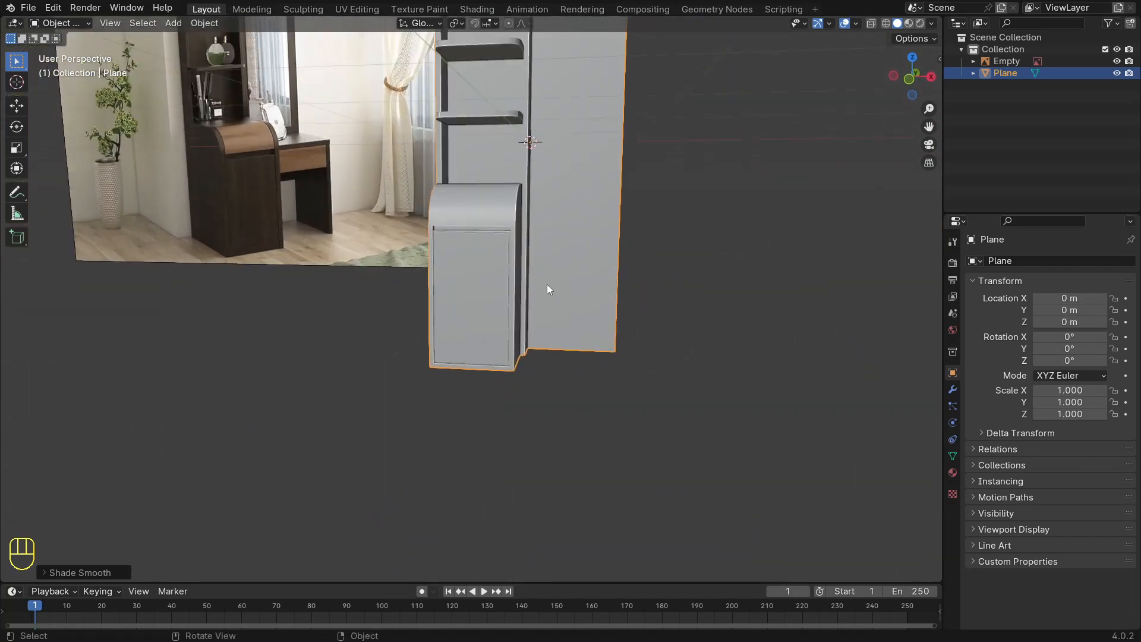
scroll(564, 244, up, 2)
middle_drag(564, 245, 578, 218)
key(Tab)
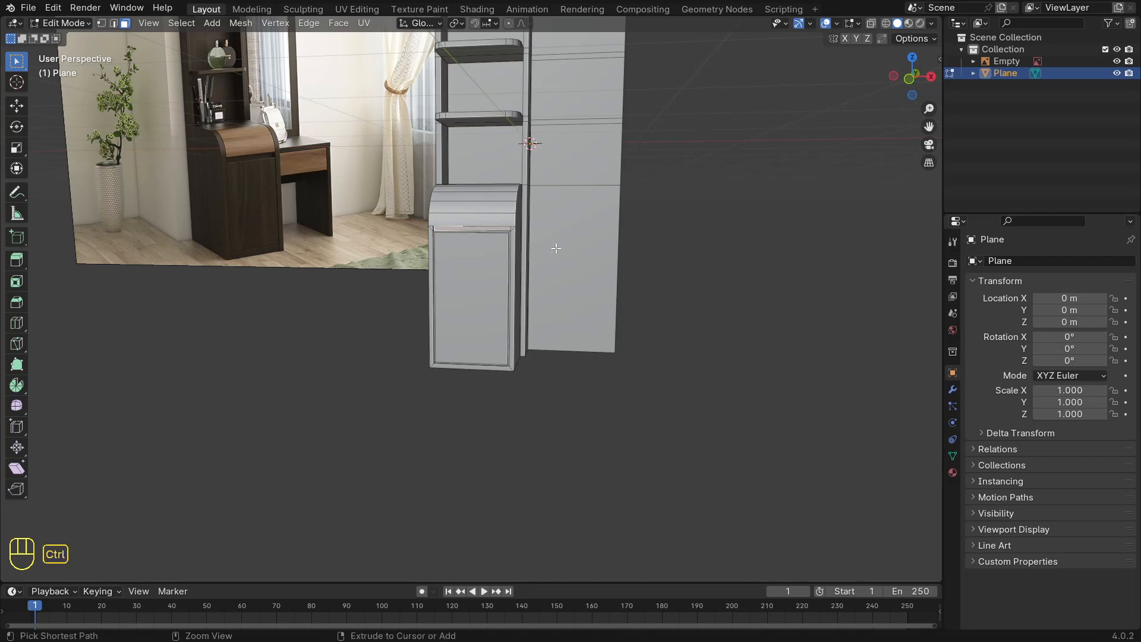
key(ctrl+r)
click(625, 242)
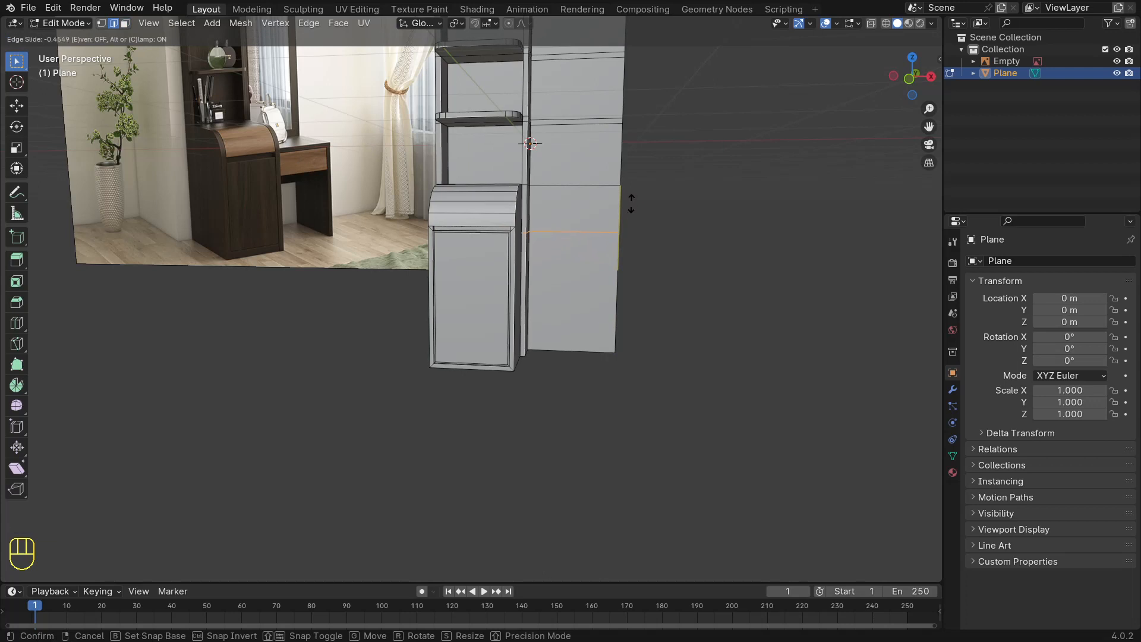
click(633, 205)
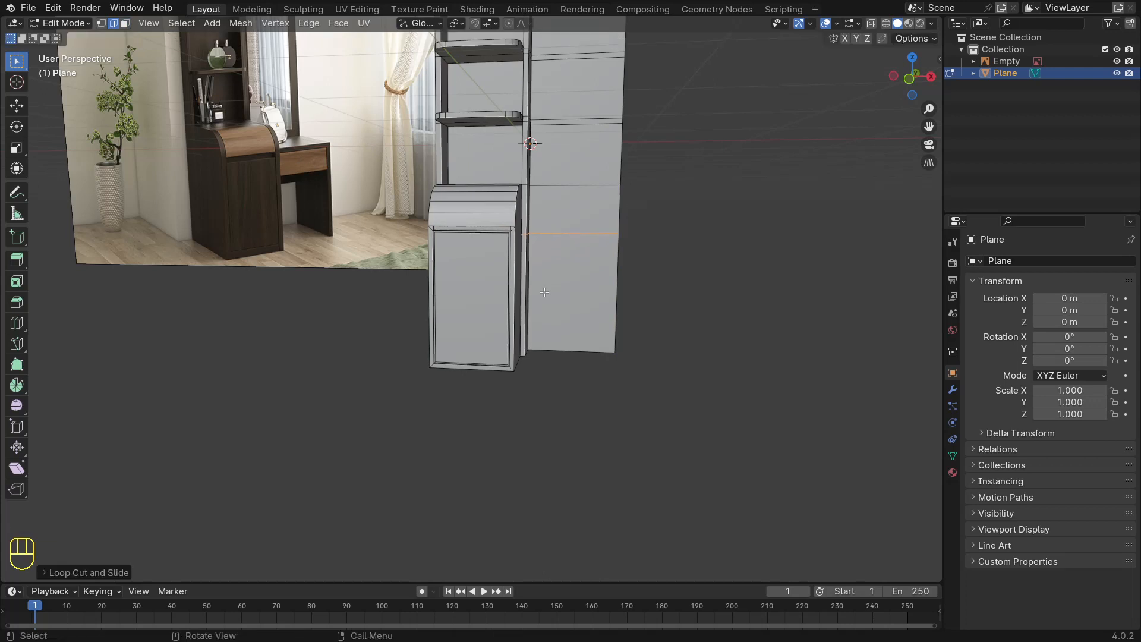
middle_drag(538, 289, 572, 293)
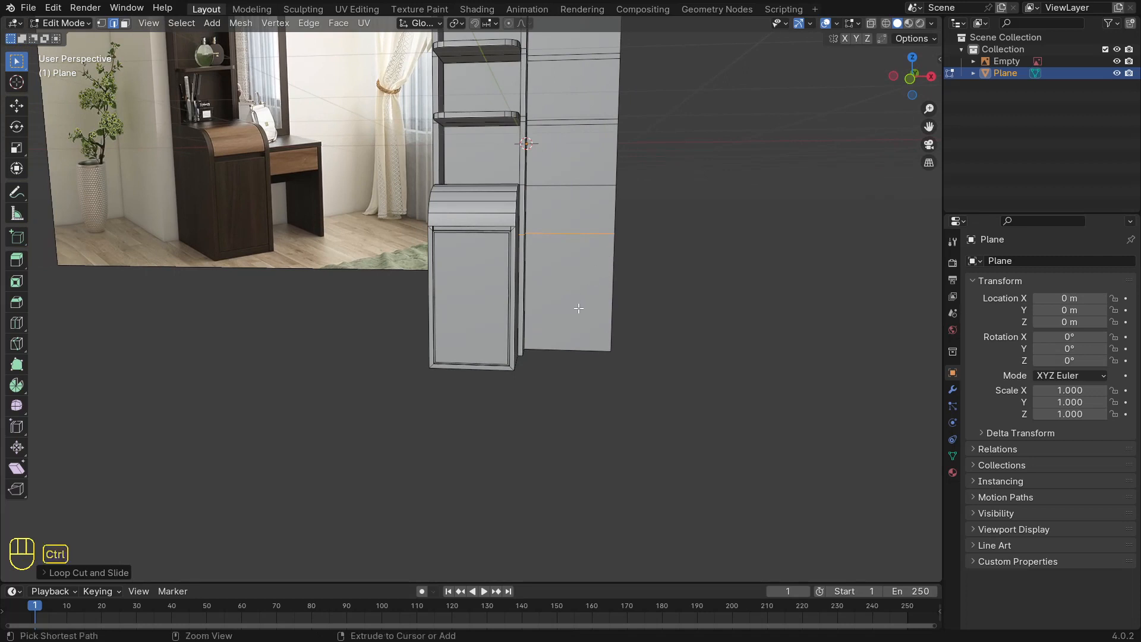
Step: Add a vertical loop cut along the outer side edge of the desk's back panel, sliding it by a factor of about -0.87
key(ctrl+r)
click(609, 232)
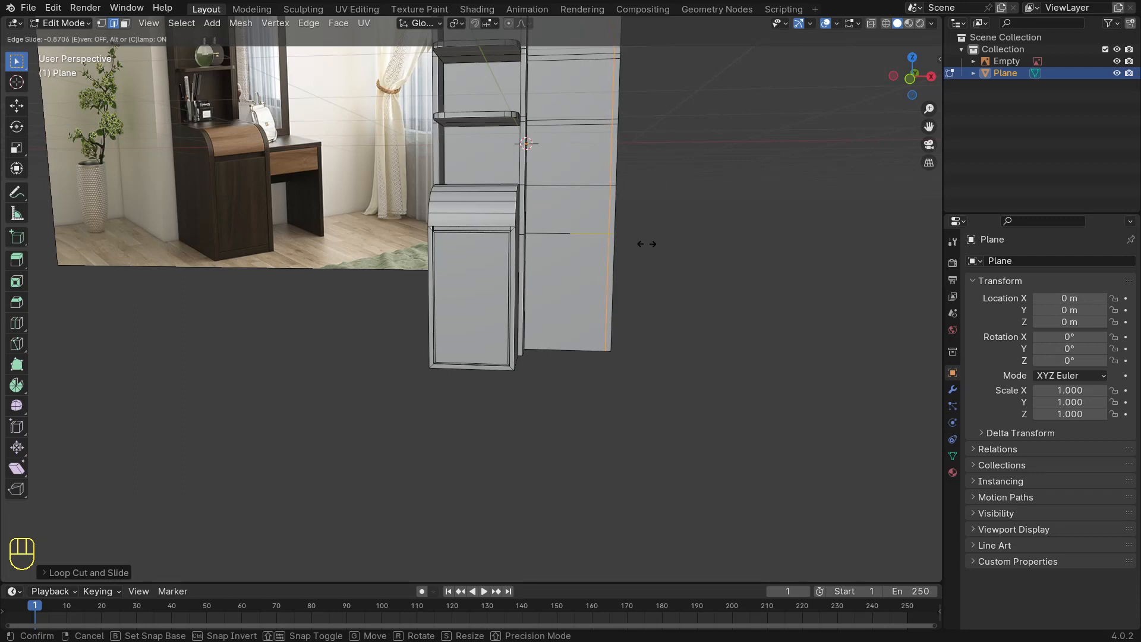
click(647, 244)
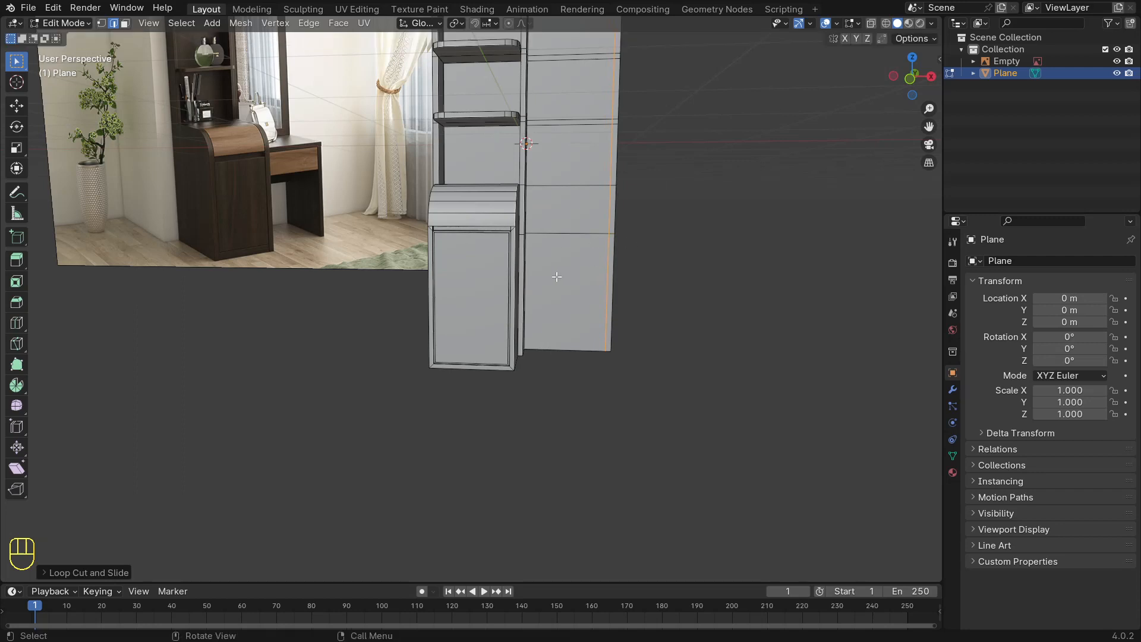
Step: Add a horizontal loop cut below the desk-height cut on the lower right-hand panel, sliding it upward by a factor of about -0.43
key(ctrl)
key(ctrl+r)
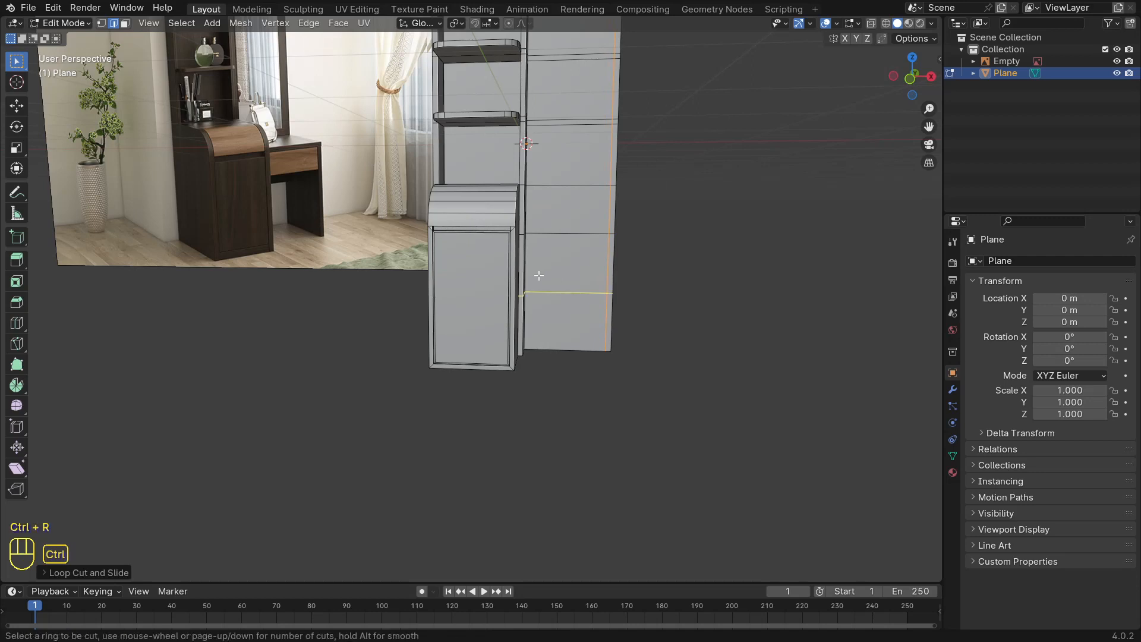
click(539, 273)
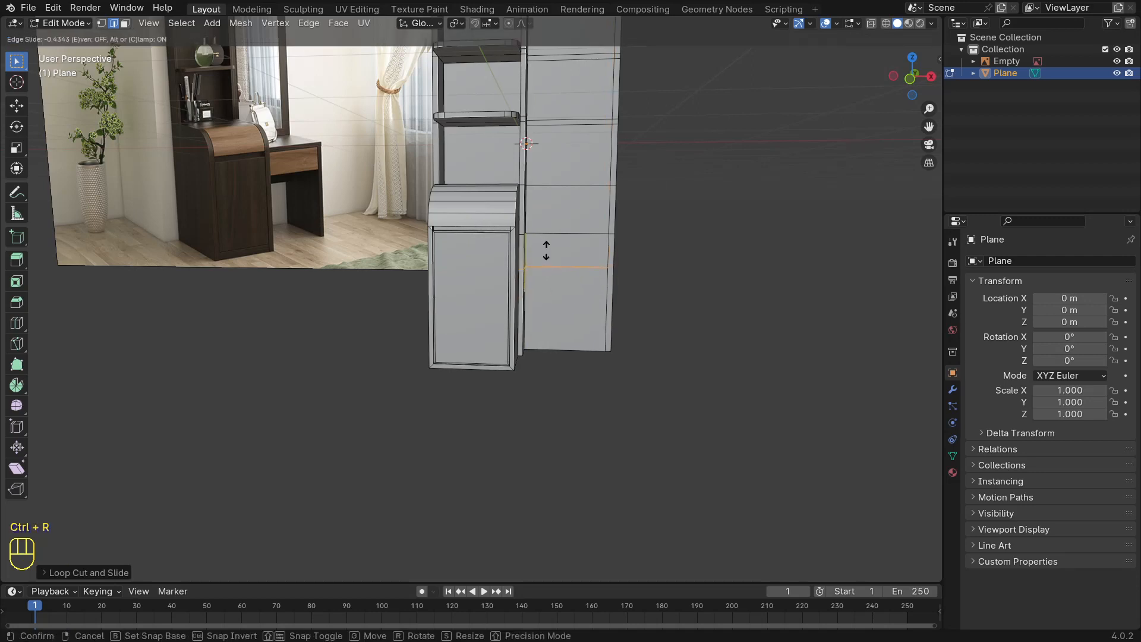
click(547, 249)
drag(574, 310, 587, 290)
middle_drag(587, 290, 609, 260)
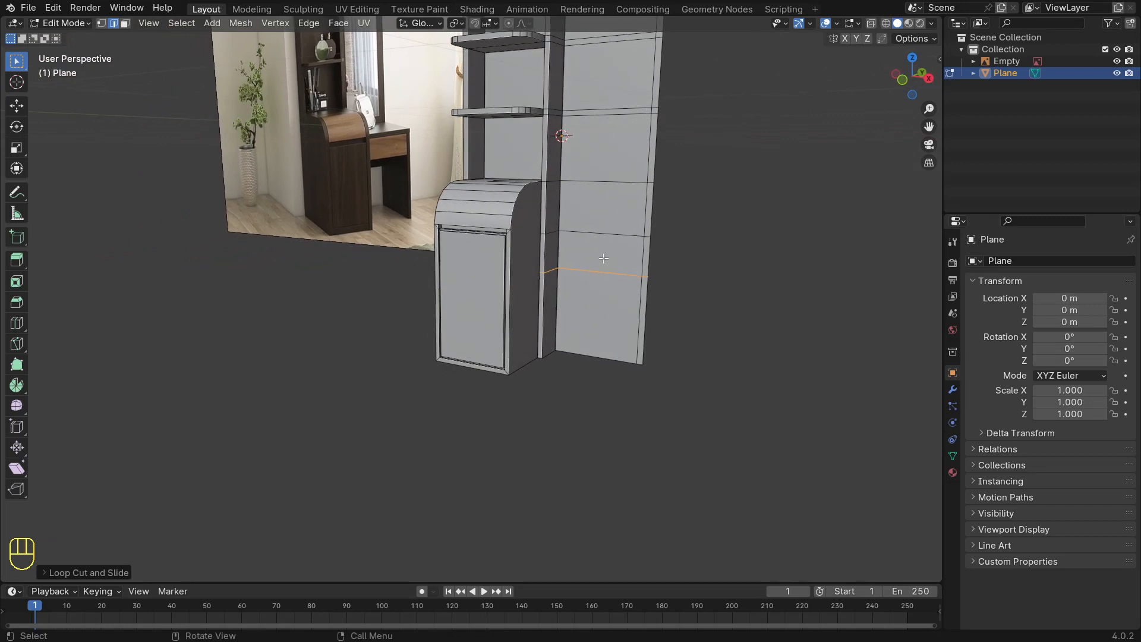
Step: Extrude the desk front face together with the two narrow outer strip faces forward about 0.63 m to form the desk and its leg
key(KP_1)
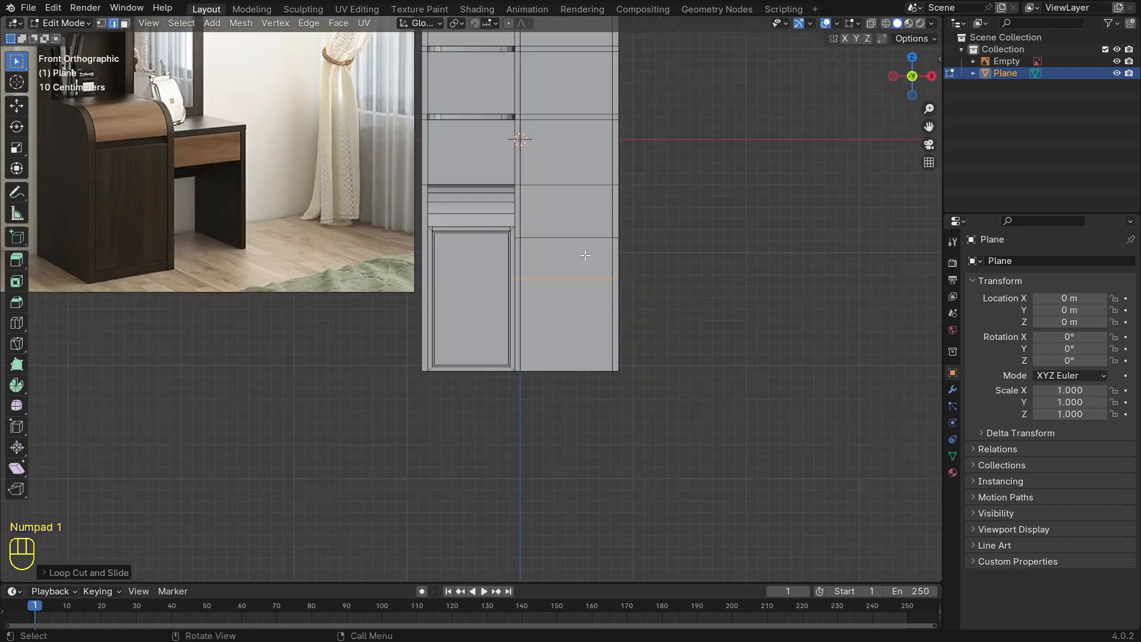
click(585, 255)
key(3)
click(582, 255)
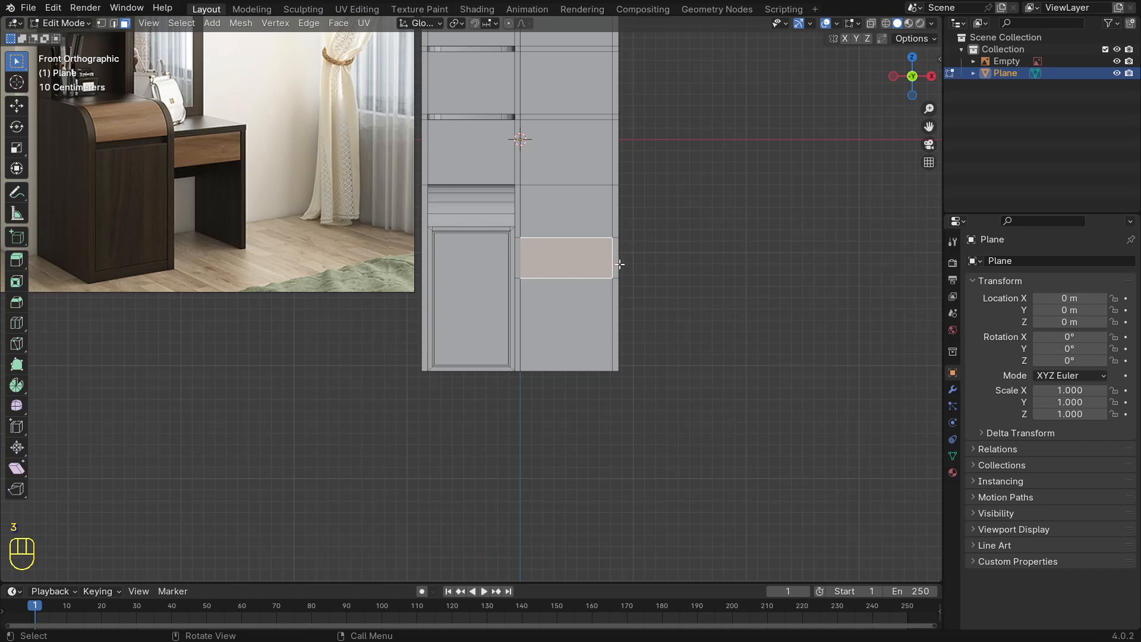
shift+click(616, 264)
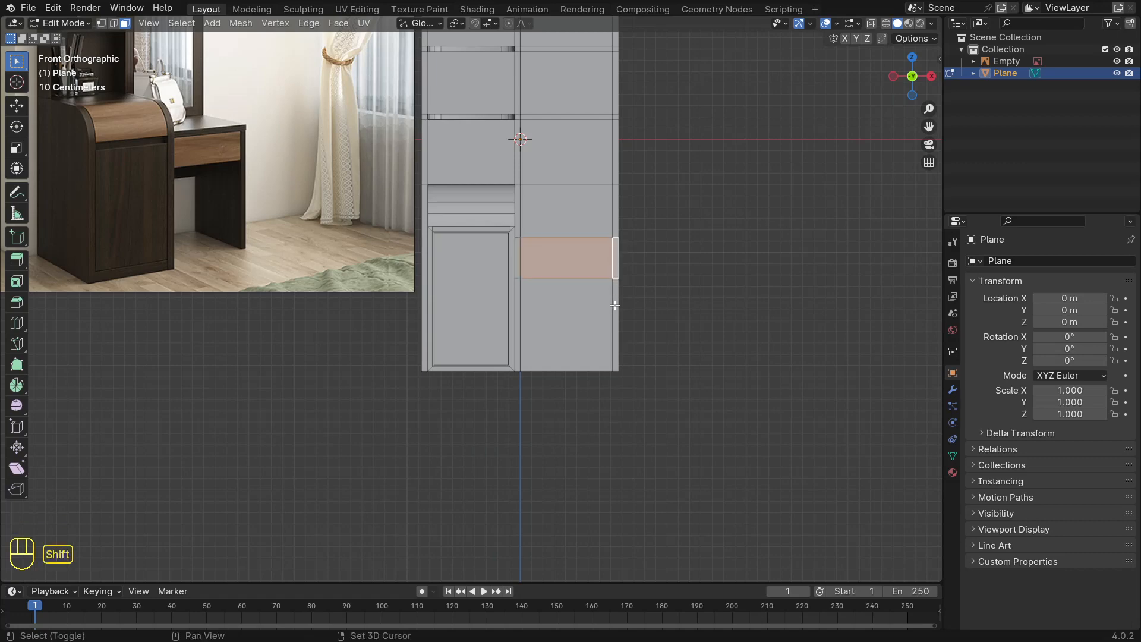
shift+click(615, 307)
middle_drag(526, 282, 605, 286)
key(e)
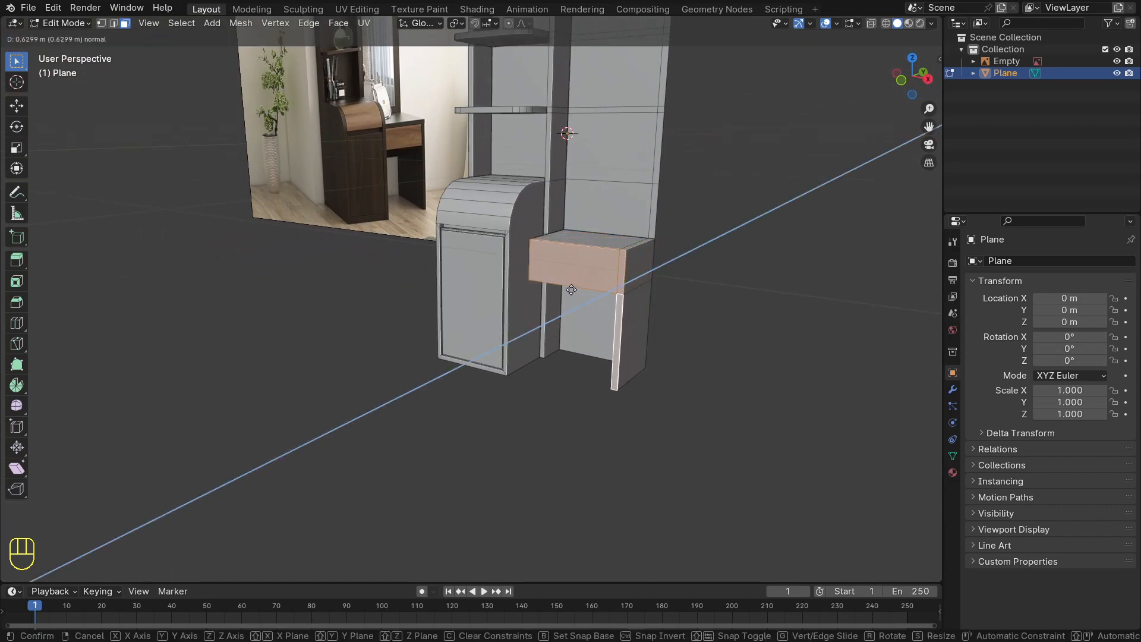
click(568, 291)
Step: Inset the desk's front face by about 0.02 m and again by about 0.006 m to outline the drawer
middle_drag(560, 293, 613, 281)
click(590, 262)
key(i)
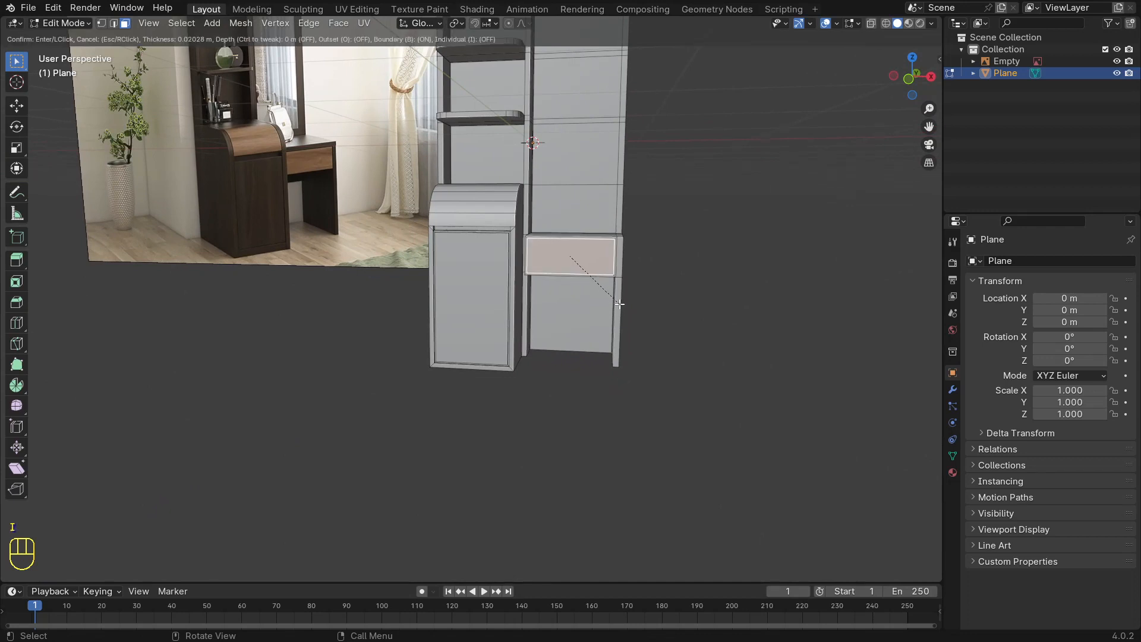
click(619, 304)
key(KP_Decimal)
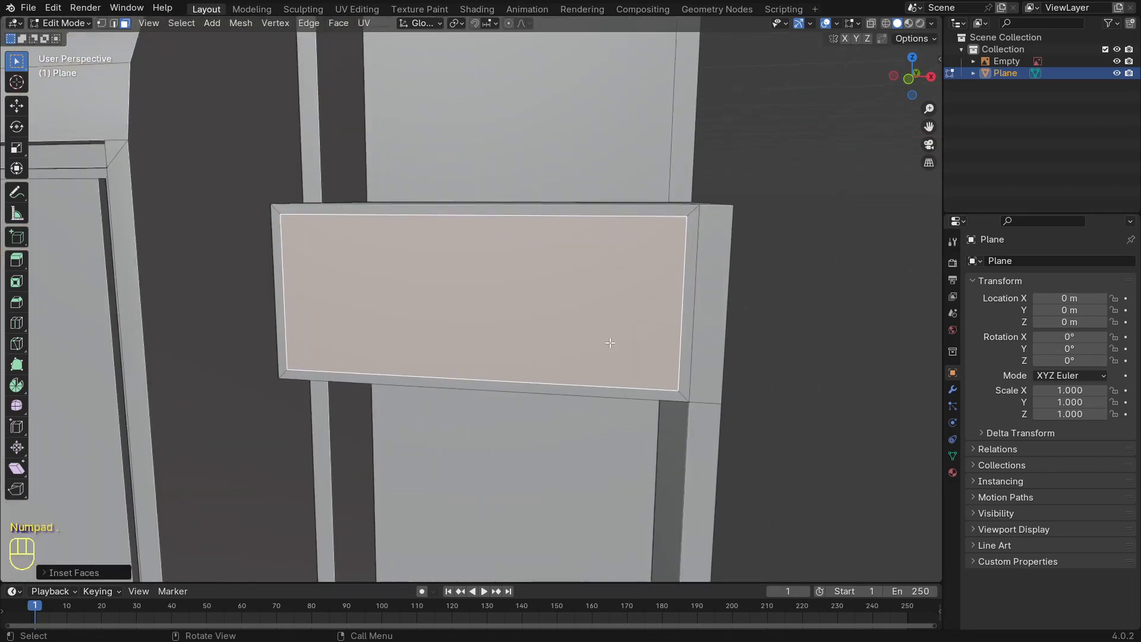
key(i)
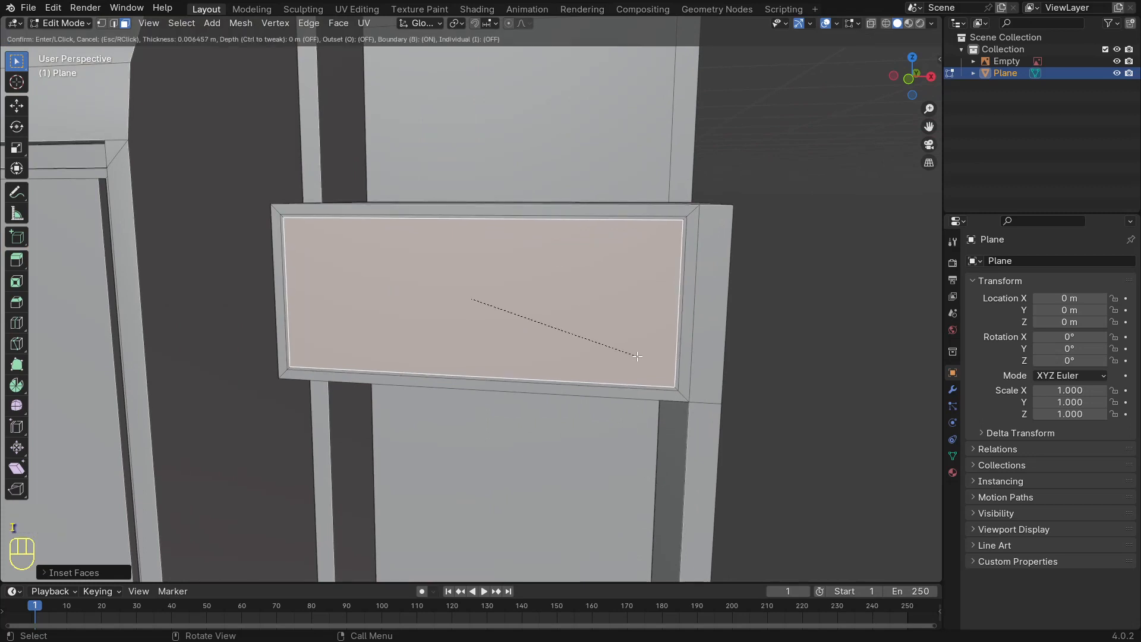
click(637, 356)
key(KP_Decimal)
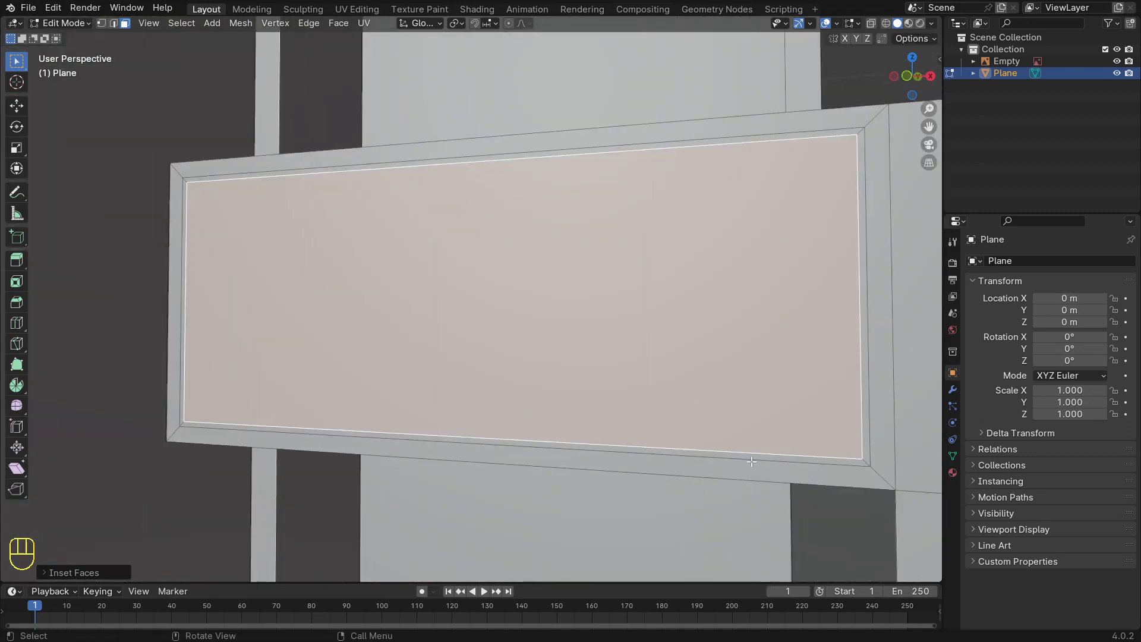
Step: Extrude the narrow face ring around the drawer front along its normals, about 0.006 m inward, to form a groove
alt+click(866, 461)
middle_drag(866, 461, 708, 428)
key(alt+e)
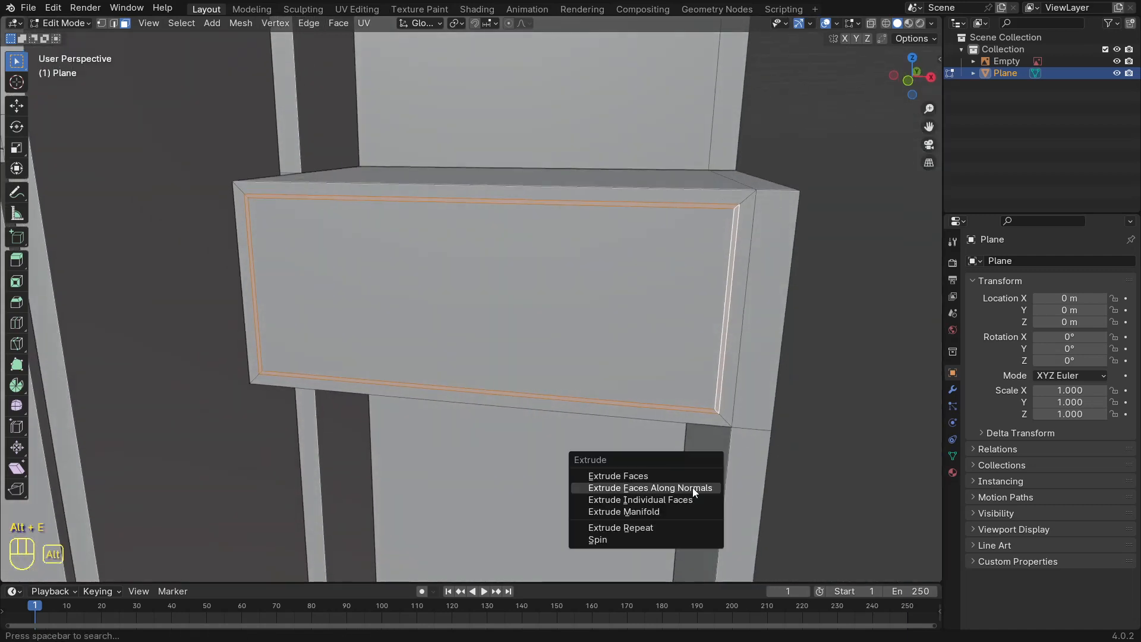
click(693, 487)
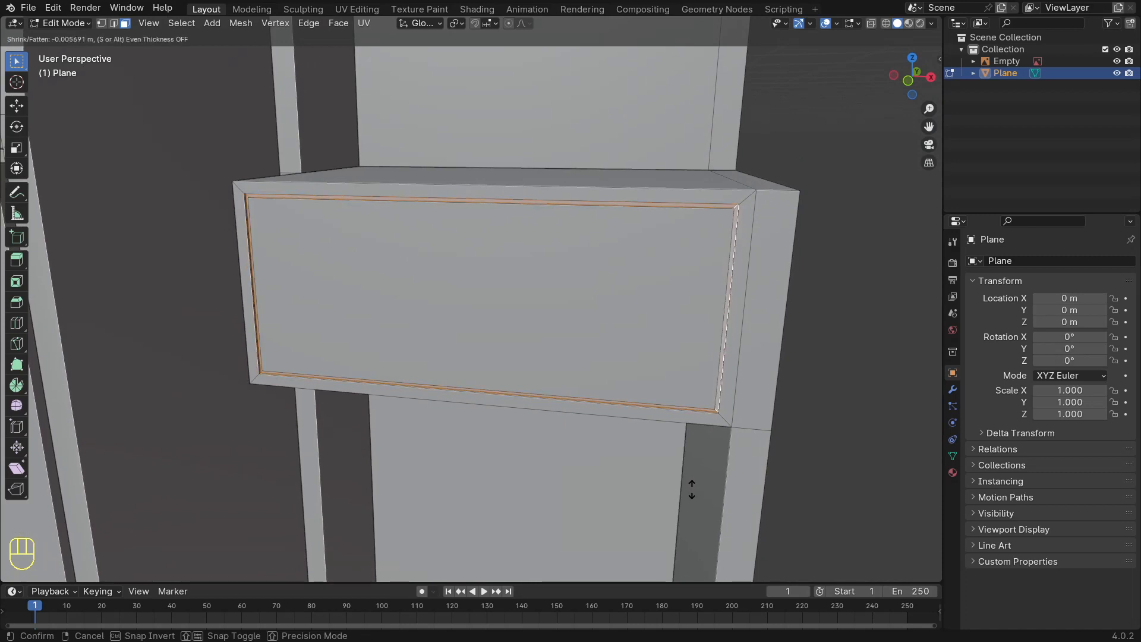
click(692, 489)
Step: Move the drawer groove's ring of faces slightly along the global Y axis to adjust its depth
middle_drag(692, 488, 597, 431)
scroll(589, 425, up, 6)
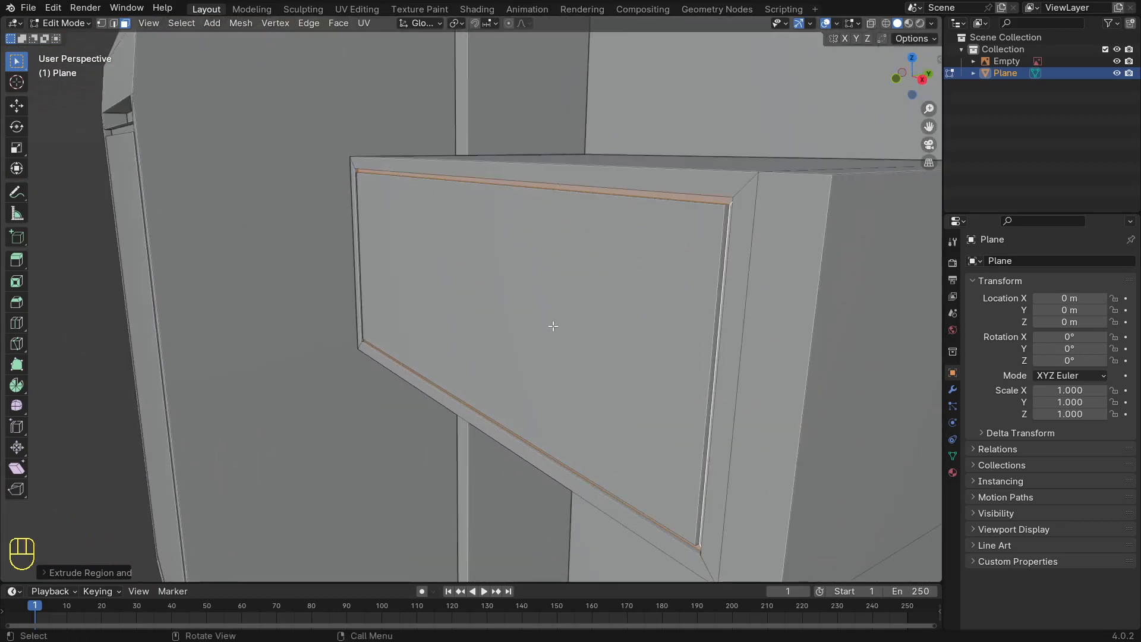
key(g)
key(y)
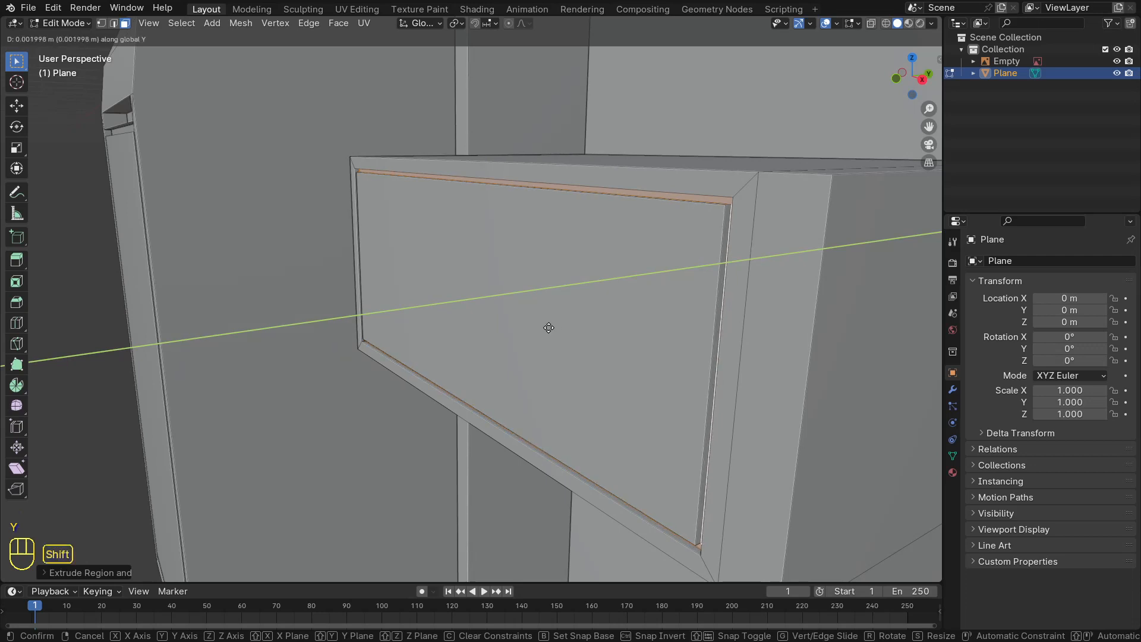
click(523, 327)
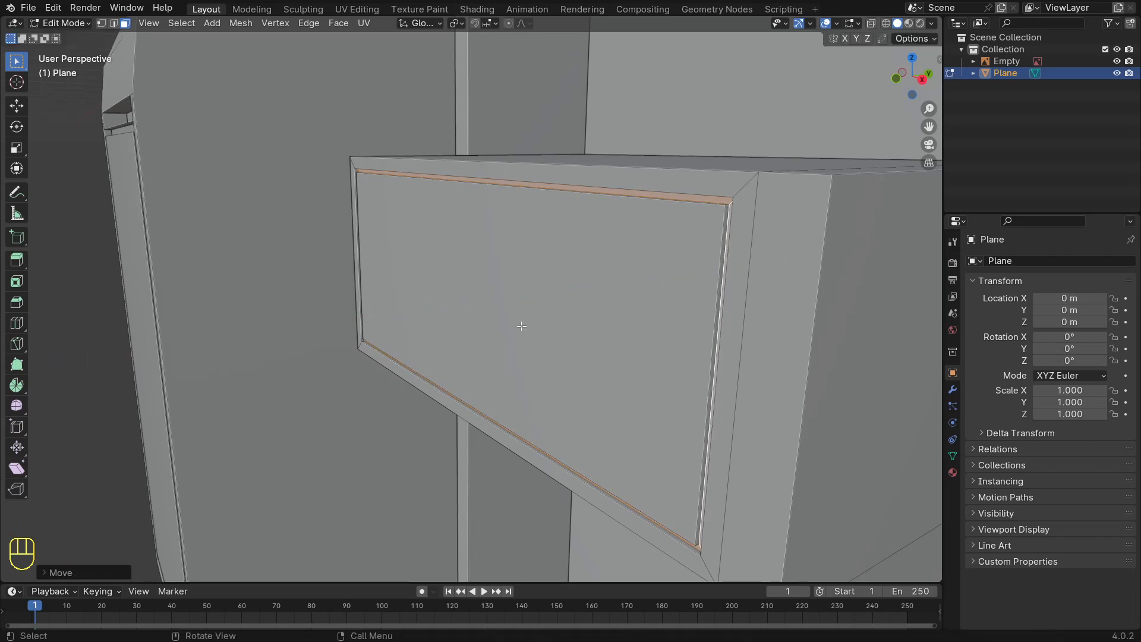
Step: Examine the whole dressing table in Object Mode against the reference image and return to Edit Mode
key(Tab)
scroll(521, 325, down, 8)
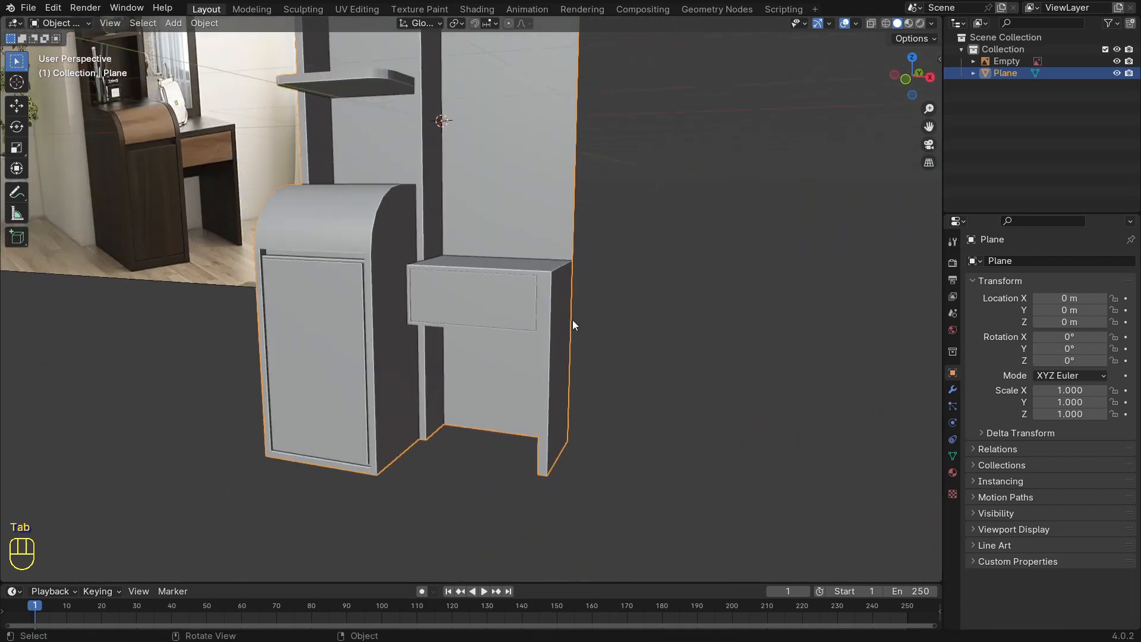
scroll(533, 321, down, 6)
scroll(533, 321, up, 3)
scroll(533, 321, down, 1)
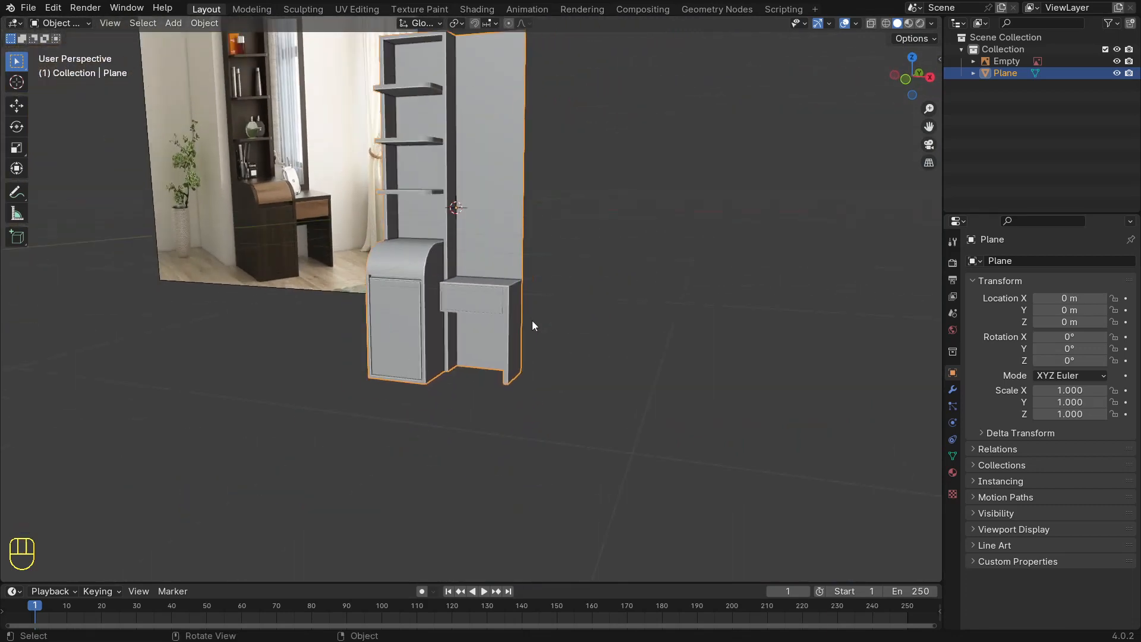
mouse_move(532, 320)
middle_down()
mouse_move(572, 309)
mouse_move(550, 314)
middle_up()
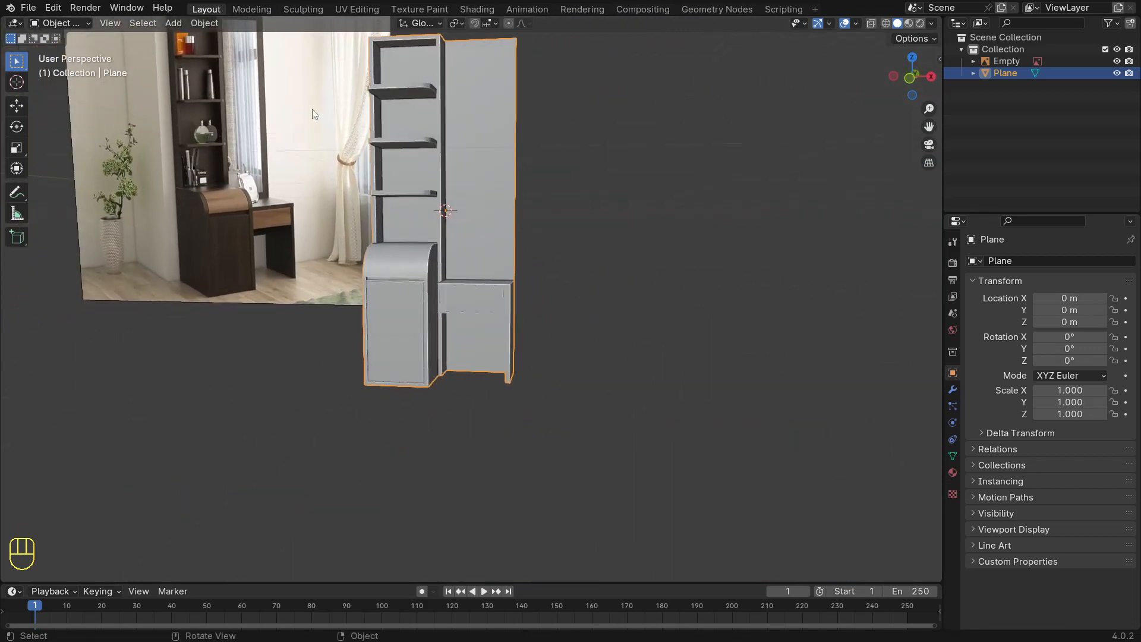
scroll(312, 109, down, 1)
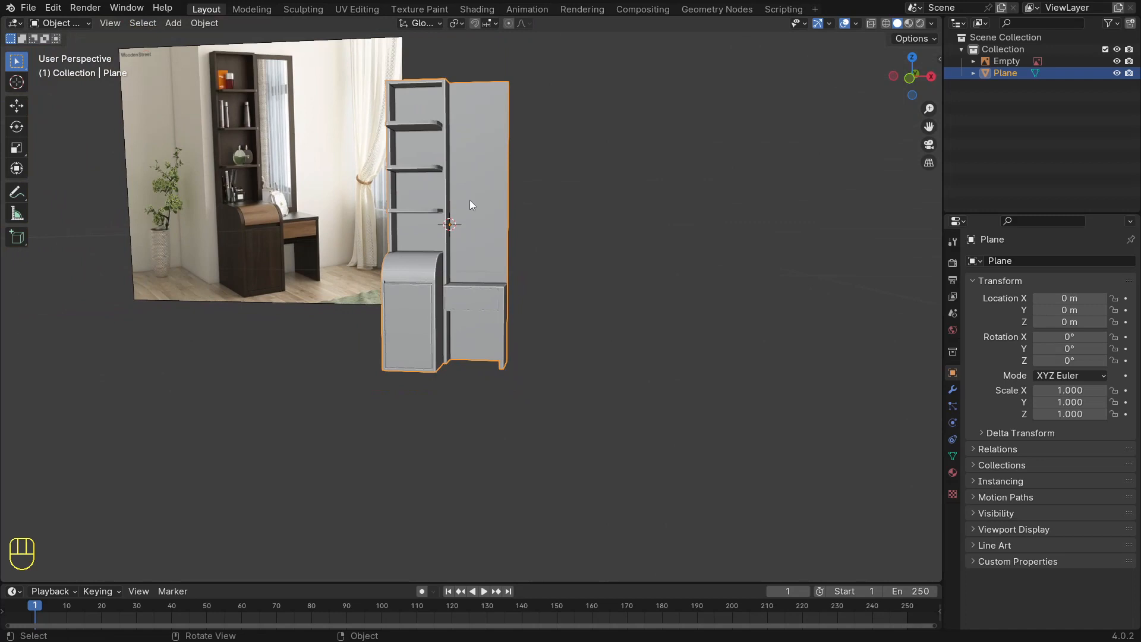
key(Tab)
middle_drag(470, 205, 478, 204)
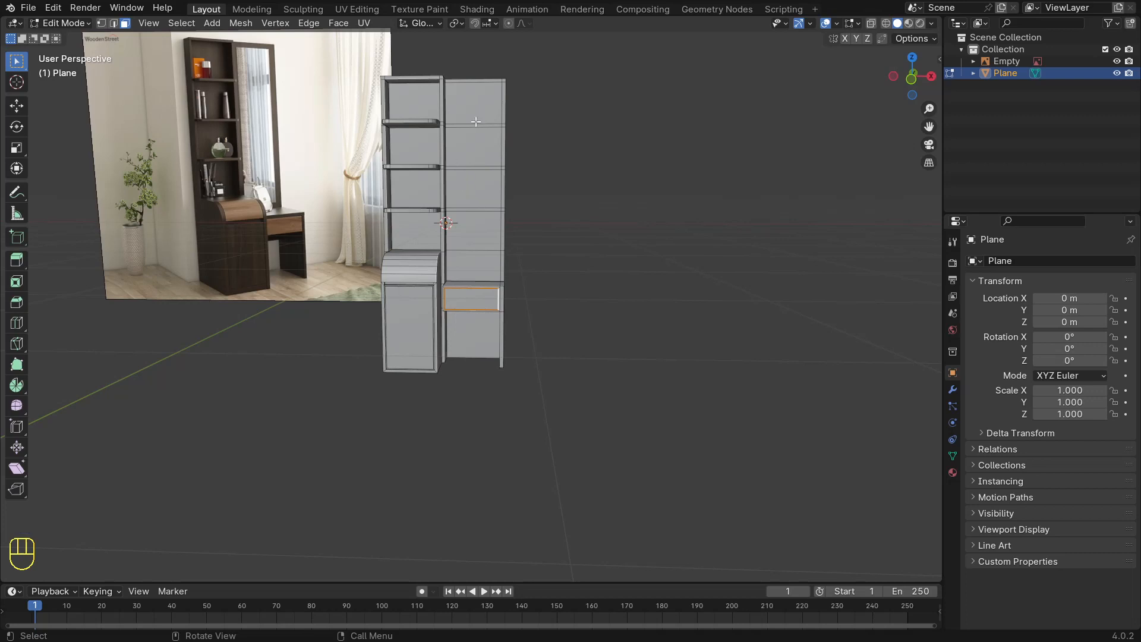
scroll(475, 121, up, 3)
scroll(476, 121, down, 2)
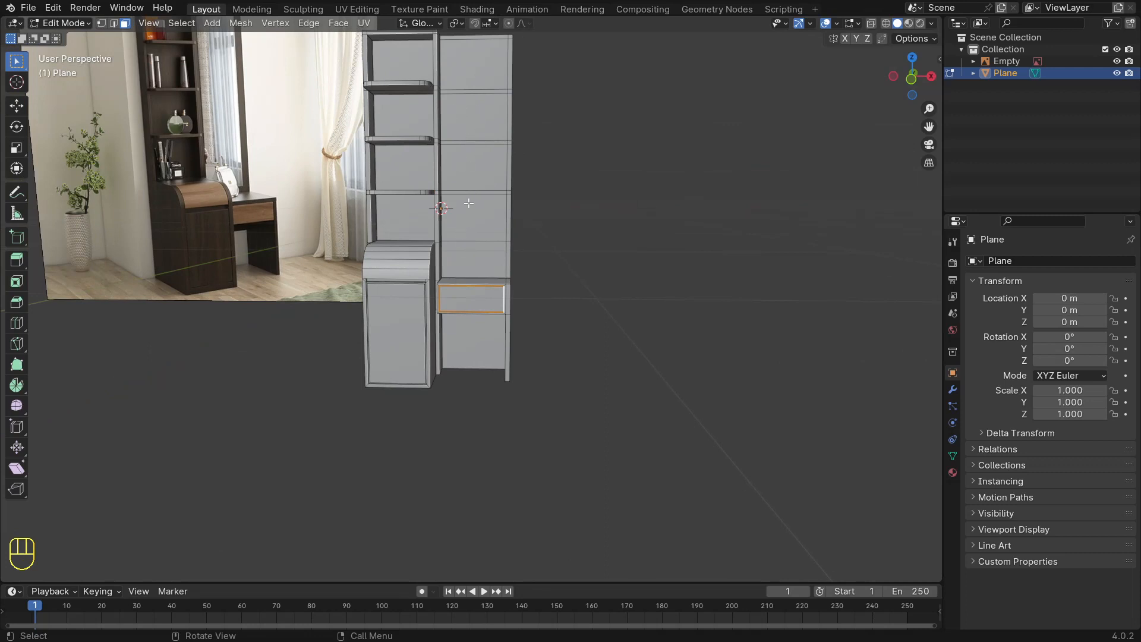
Step: Dissolve the uppermost of the paired shelf-level edges crossing the right-hand back panel in the front view
key(KP_1)
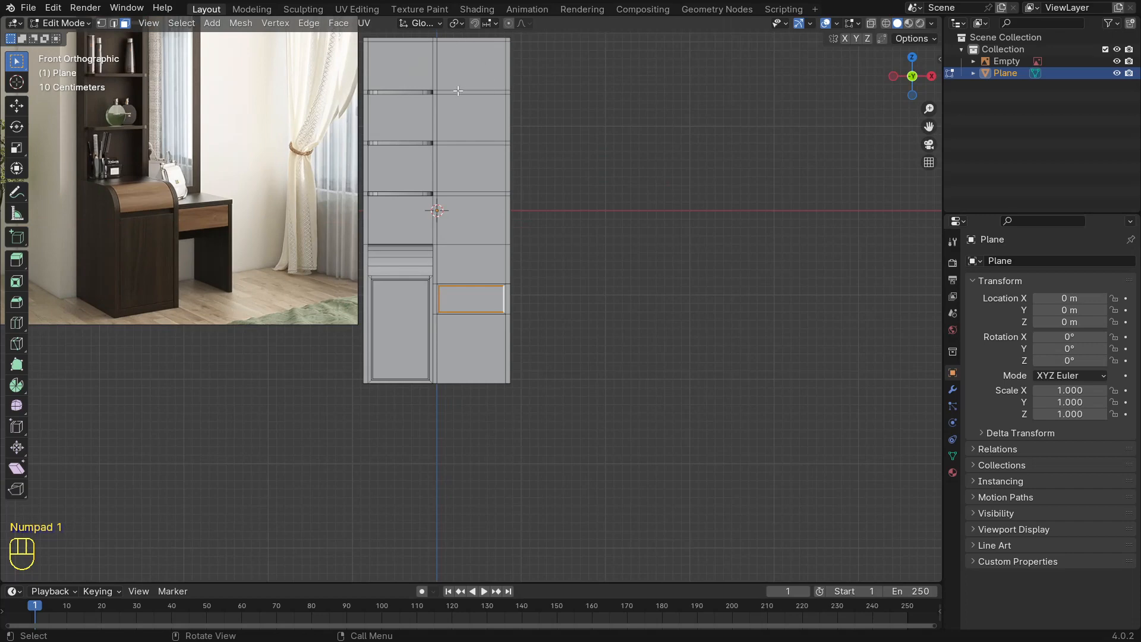
click(458, 86)
key(2)
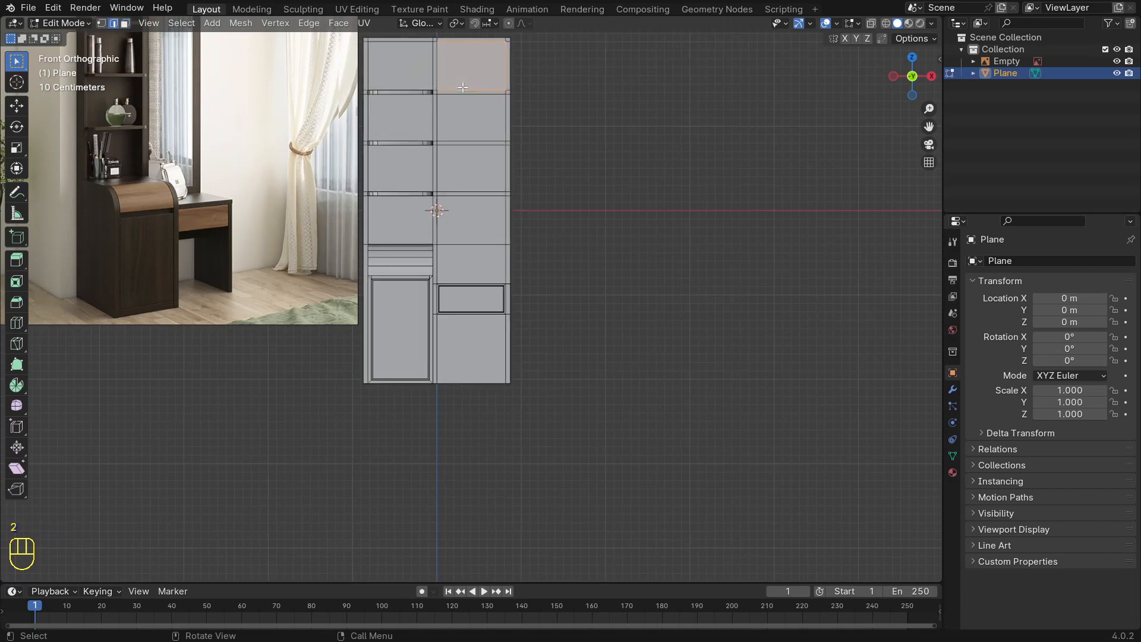
click(463, 89)
key(KP_Decimal)
scroll(416, 208, down, 6)
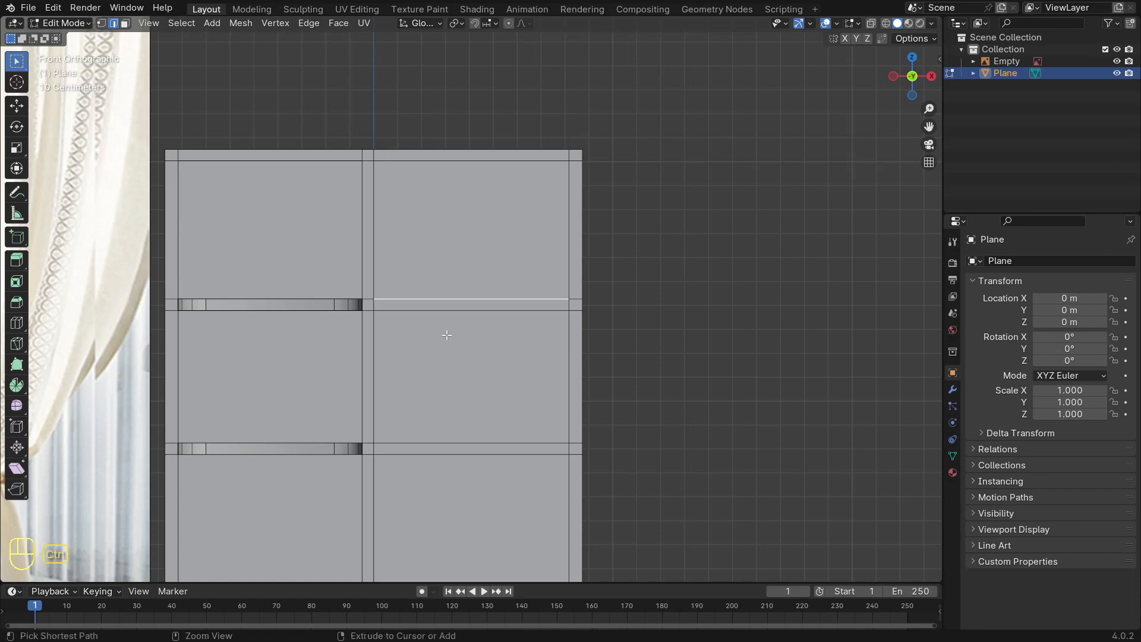
key(ctrl+x)
Step: Dissolve the six remaining horizontal edges across the right-hand back panel above the desk to leave one tall face
scroll(441, 262, down, 2)
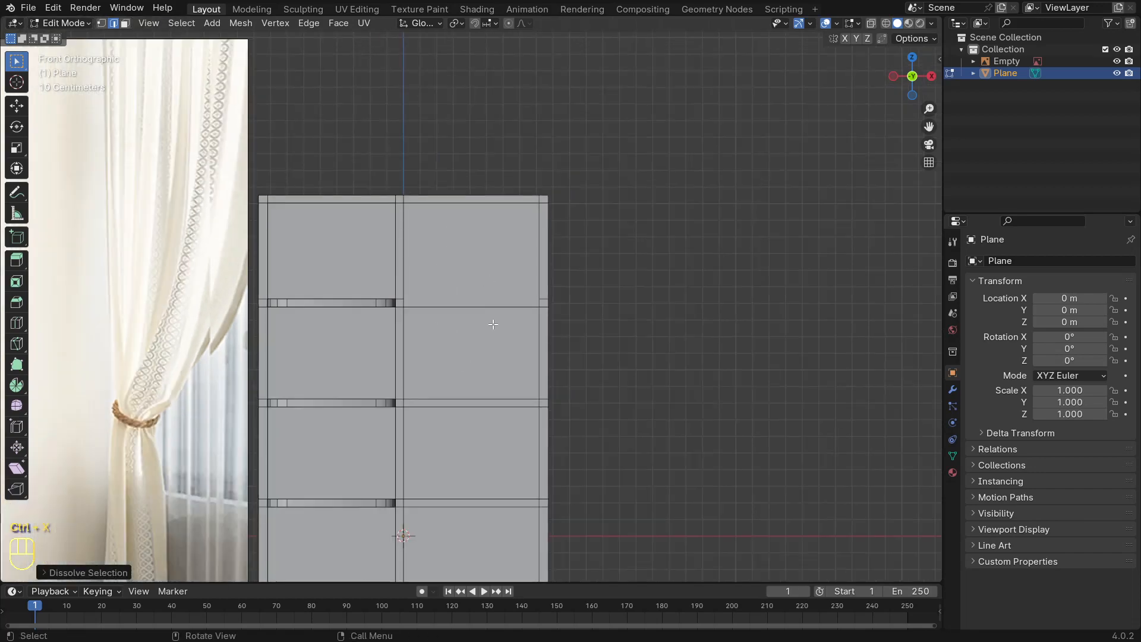
scroll(475, 305, down, 2)
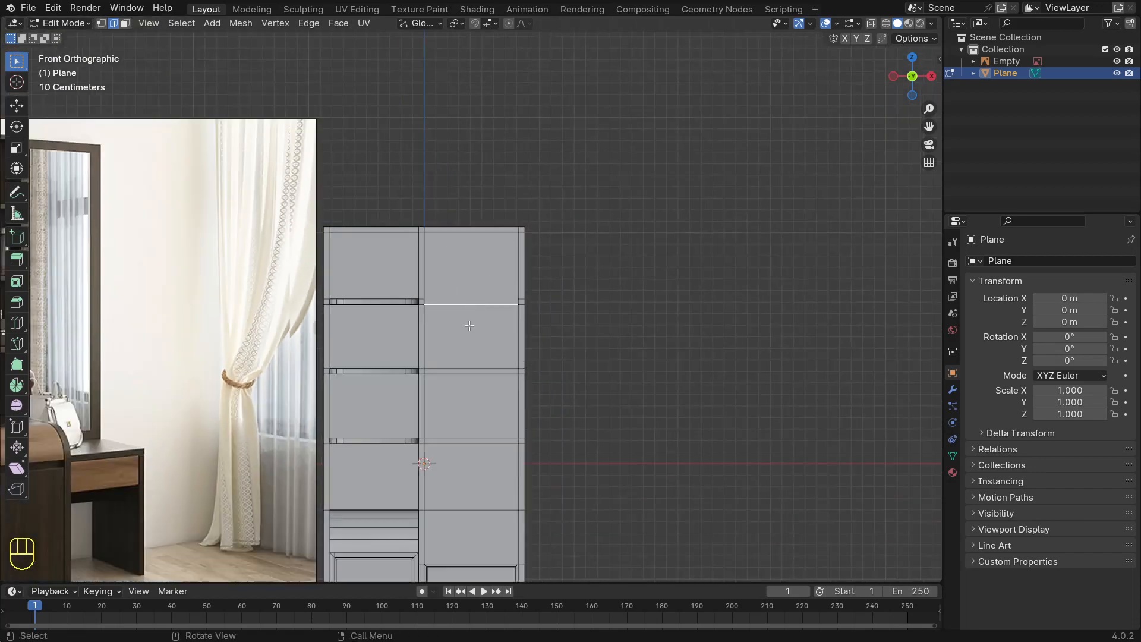
shift+click(464, 369)
shift+click(464, 369)
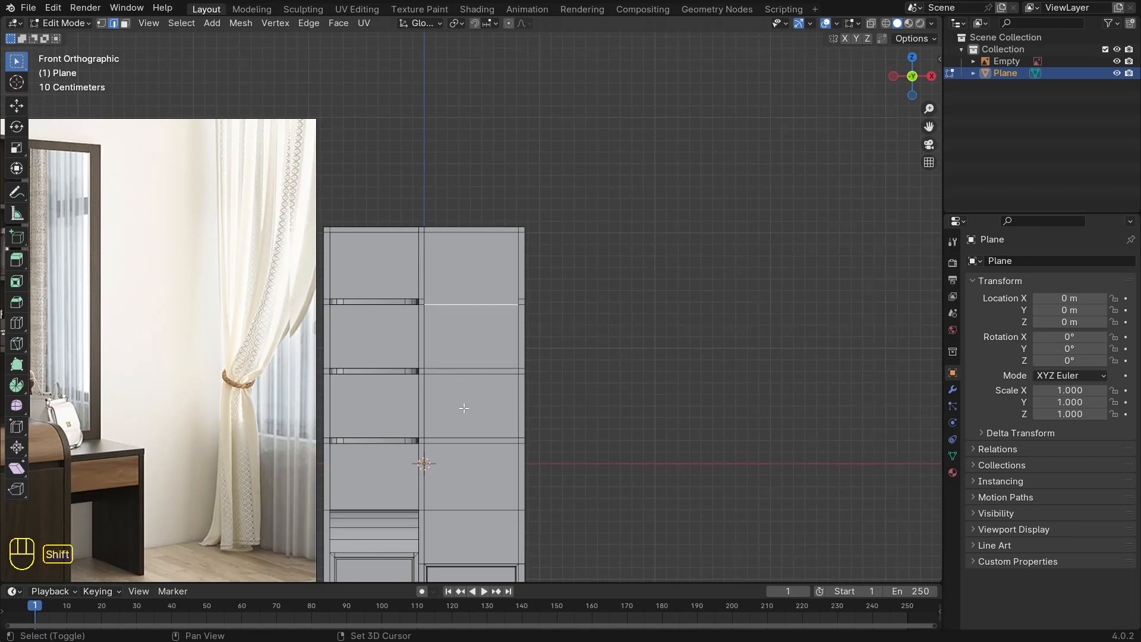
shift+click(468, 369)
shift+click(468, 374)
shift+click(469, 439)
shift+click(468, 444)
shift+click(474, 509)
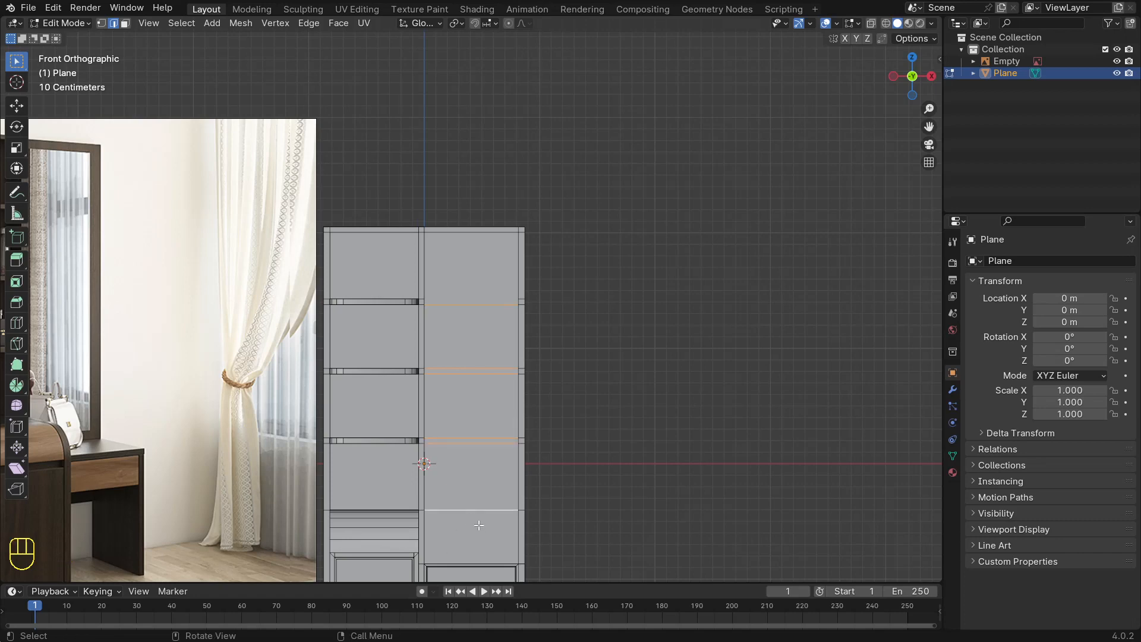
key(ctrl+x)
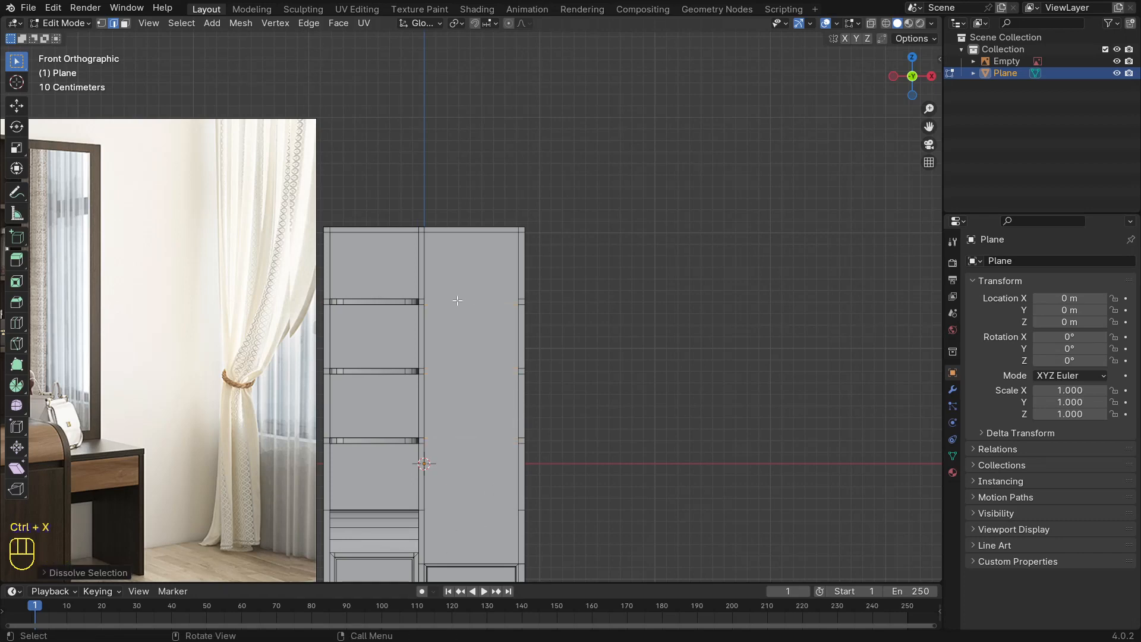
Step: Inset the tall face of the right-hand back panel above the desk to outline the mirror's border
scroll(457, 300, down, 2)
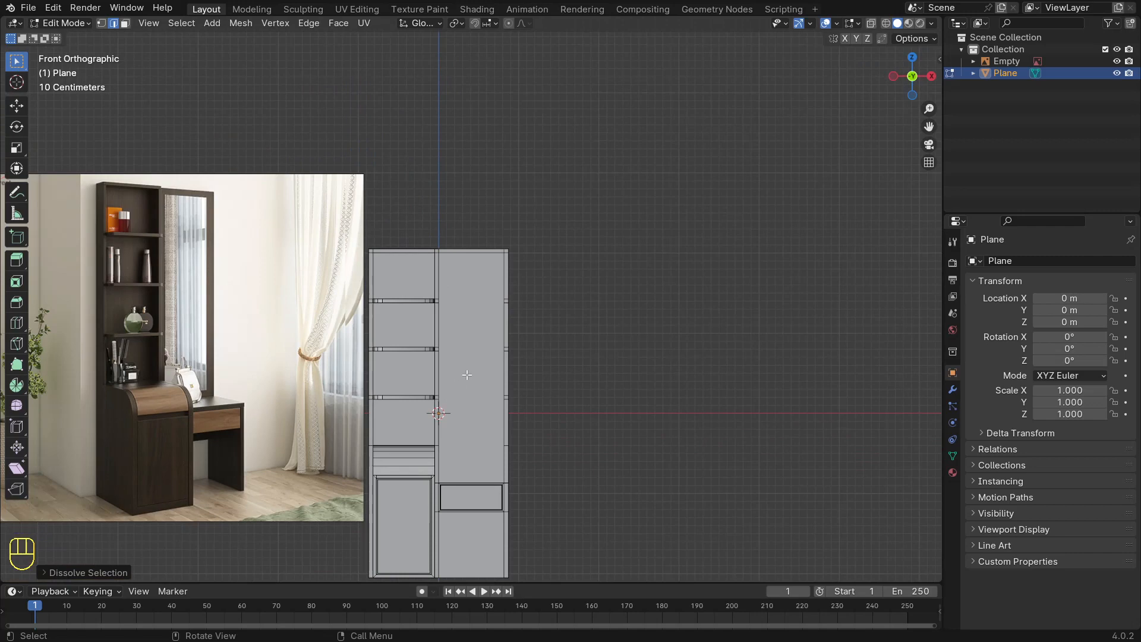
key(3)
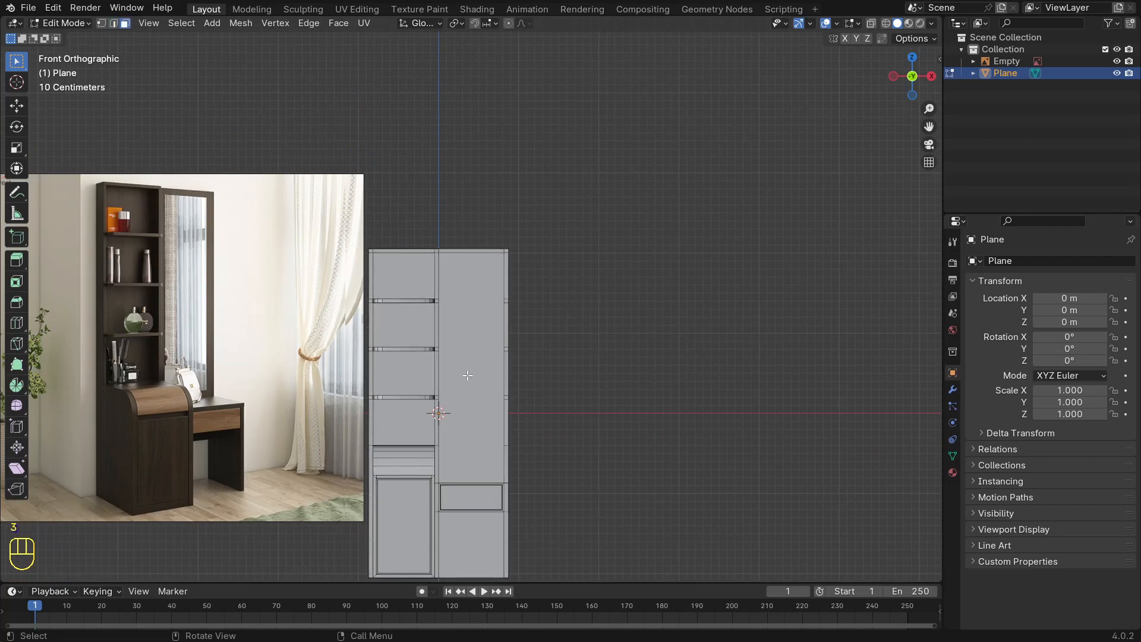
click(468, 376)
scroll(470, 417, up, 2)
scroll(470, 418, down, 1)
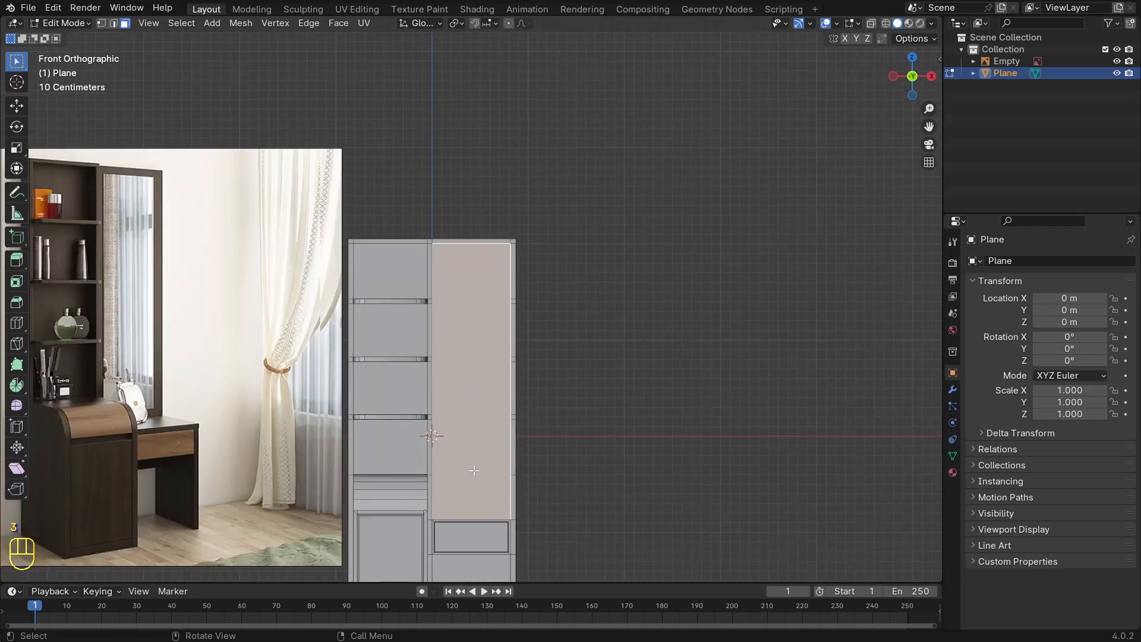
key(i)
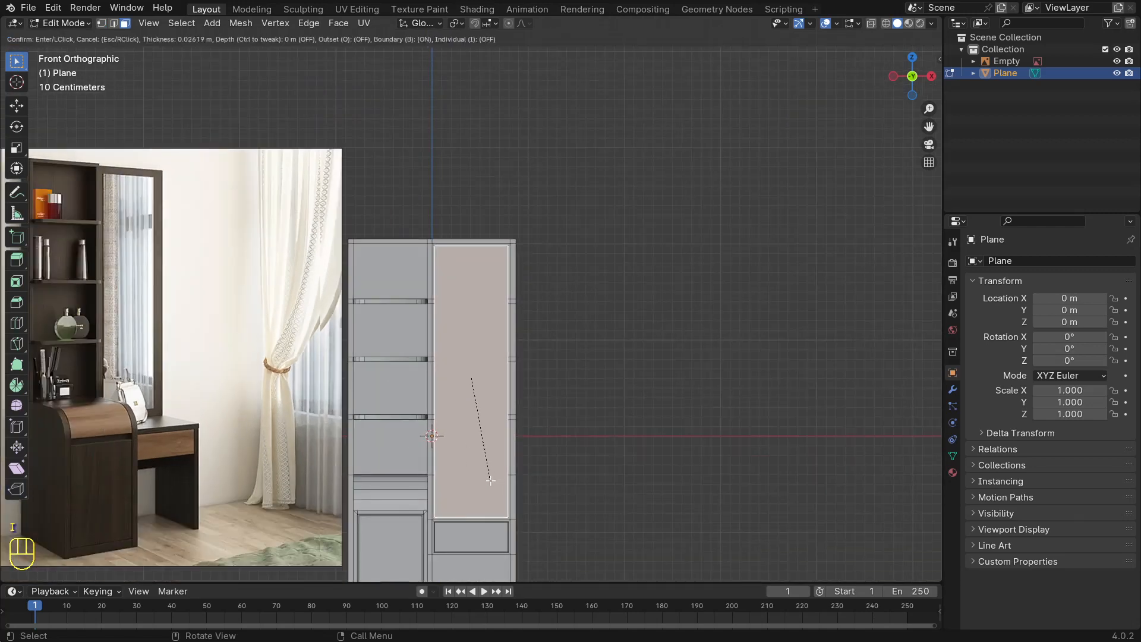
click(488, 478)
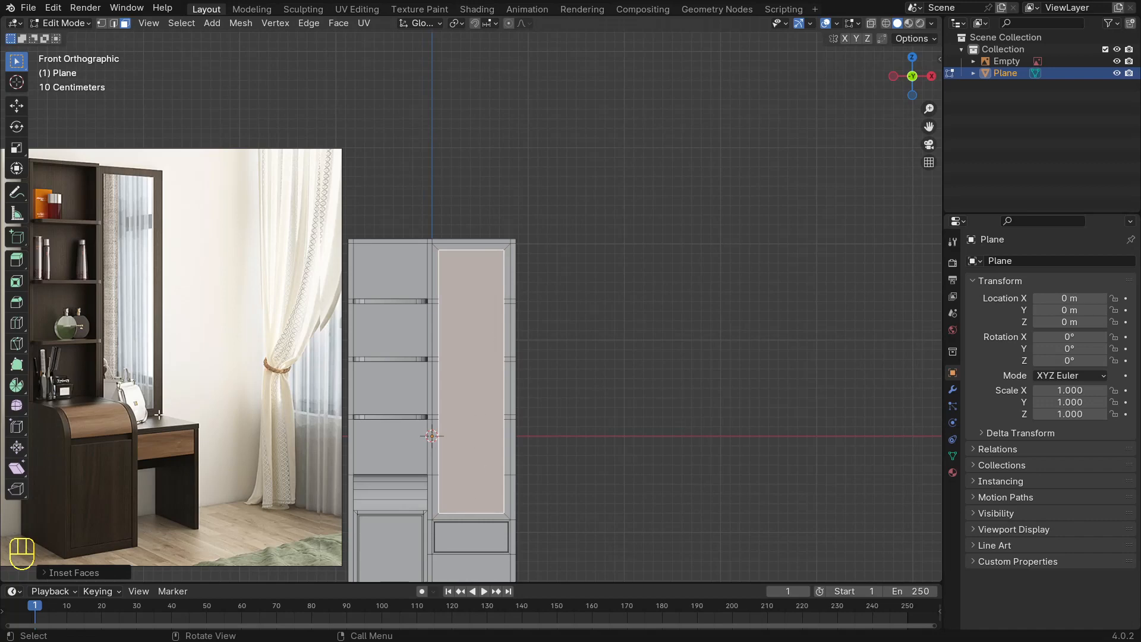
Step: Raise the lower edge of the inset mirror face about 0.11 m along the global Z axis
click(471, 514)
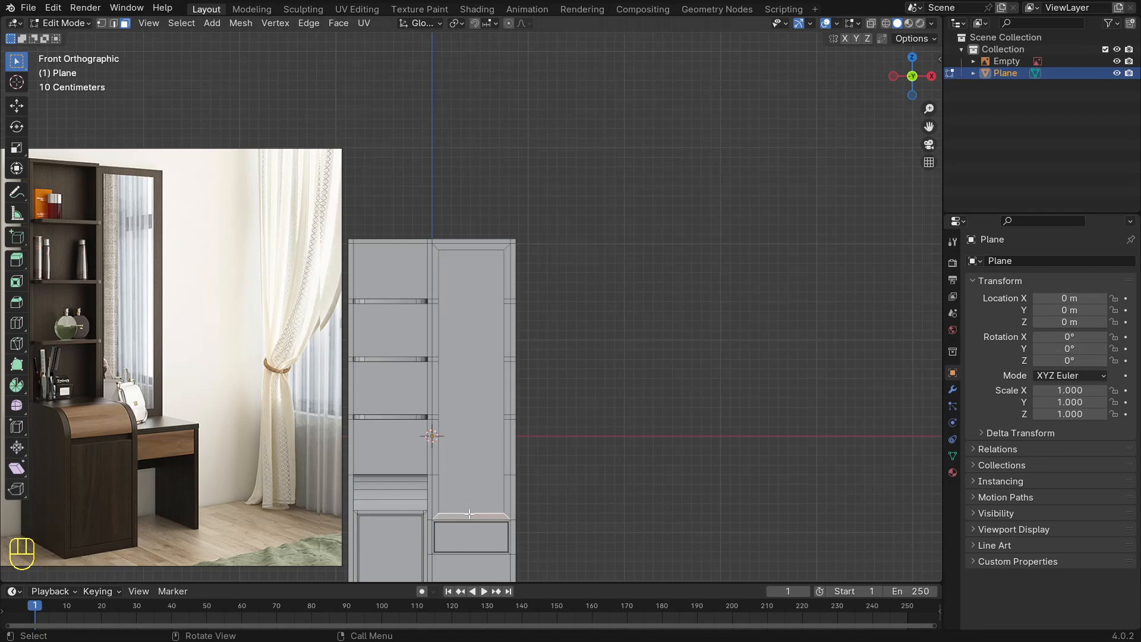
key(2)
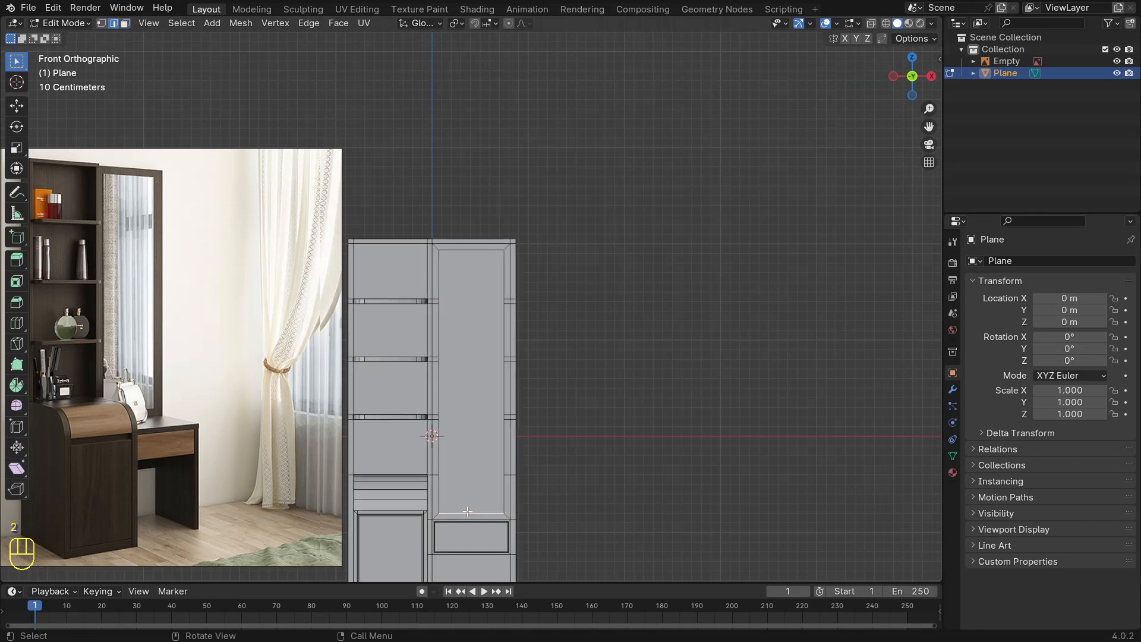
key(g)
key(z)
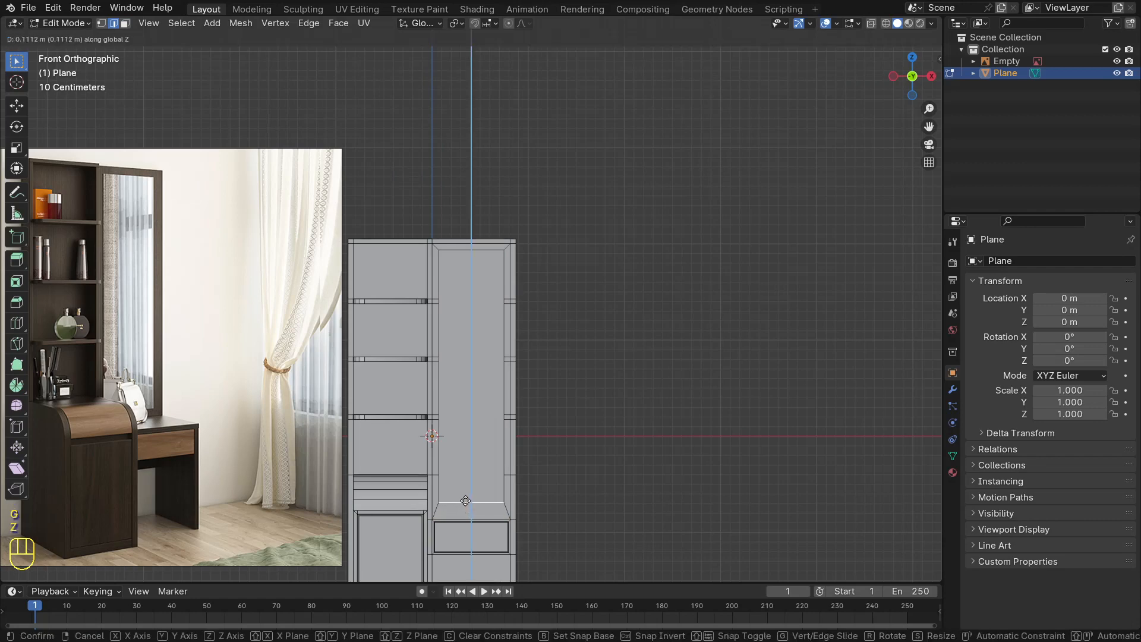
click(466, 501)
Step: Delete the back face beneath the desk drawer to open the space between the desk's legs
middle_drag(453, 451, 505, 296)
middle_drag(463, 392, 333, 416)
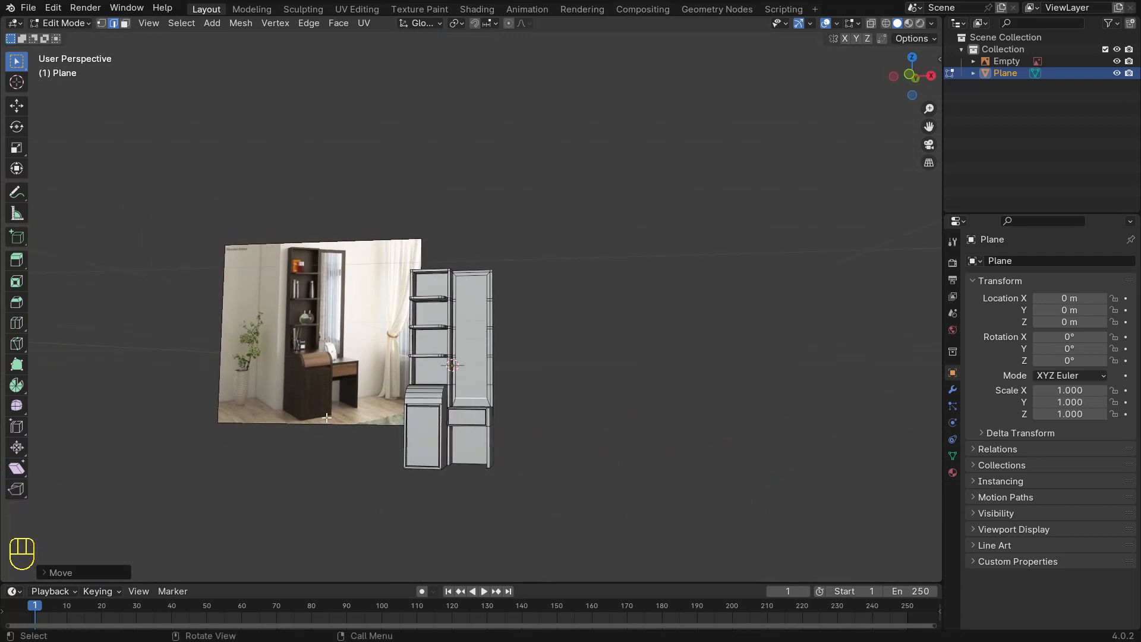
scroll(321, 417, up, 3)
scroll(357, 526, down, 2)
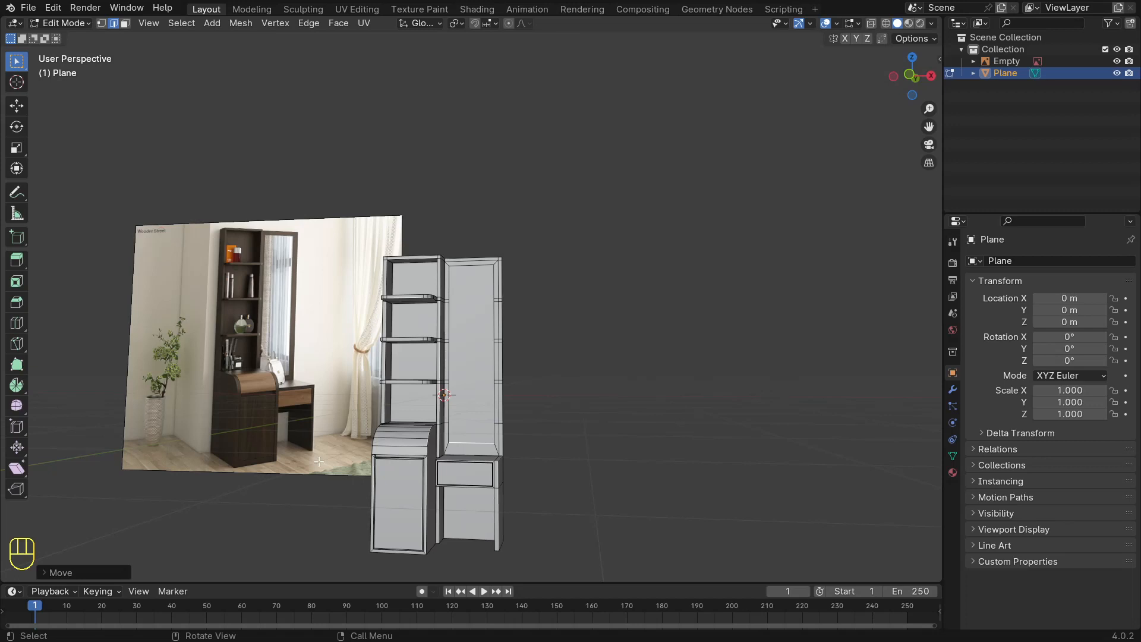
middle_drag(438, 517, 443, 513)
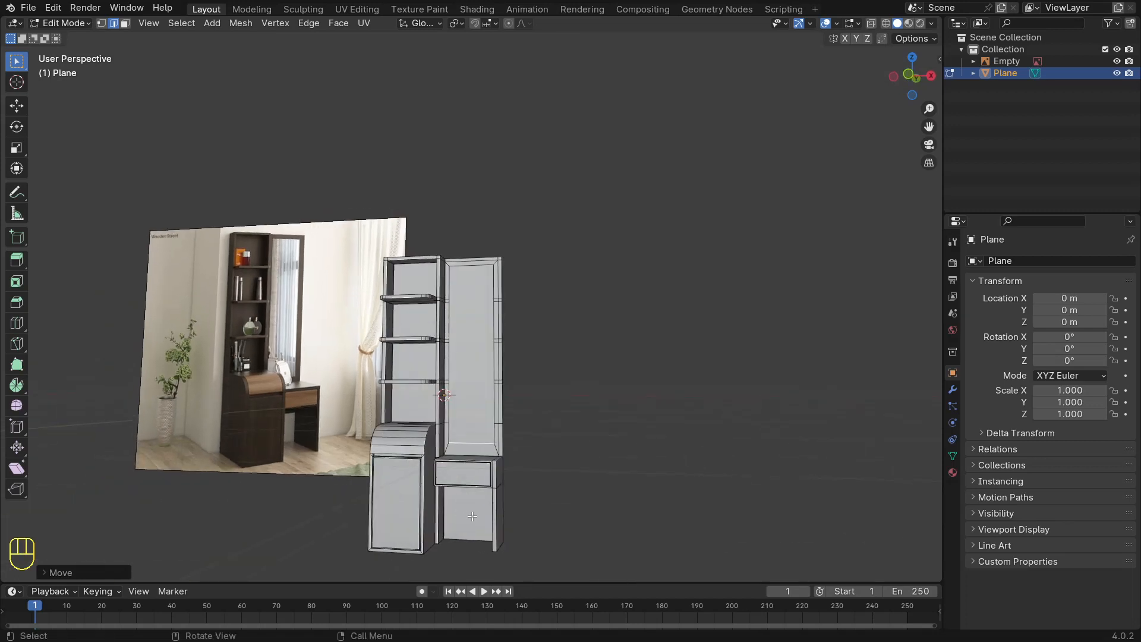
click(472, 516)
key(3)
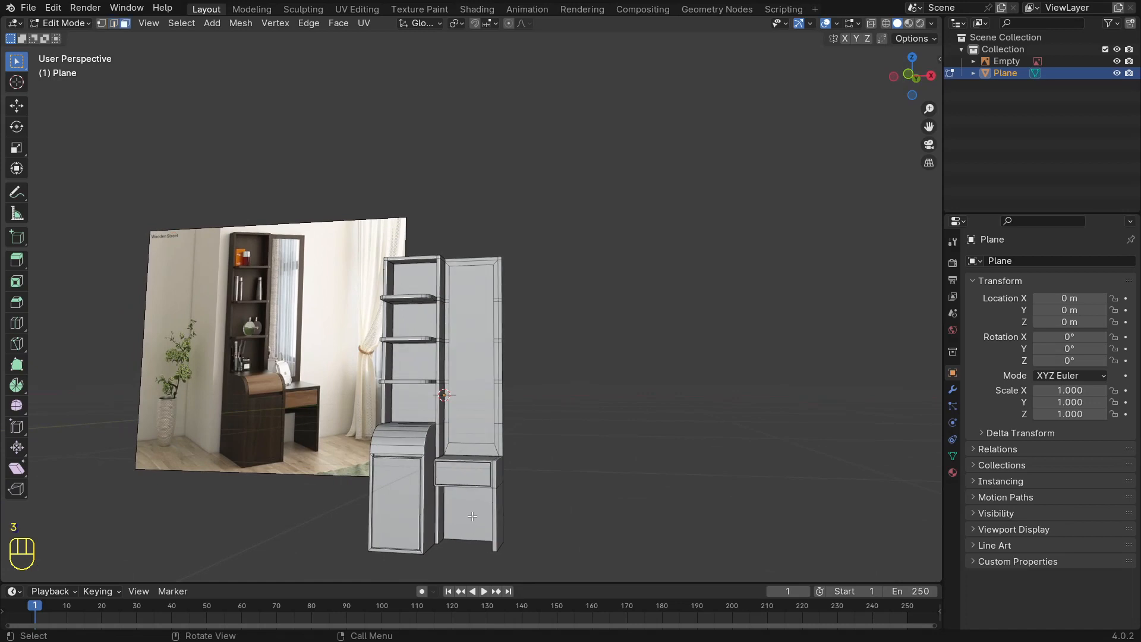
click(472, 516)
middle_drag(472, 516, 494, 537)
key(x)
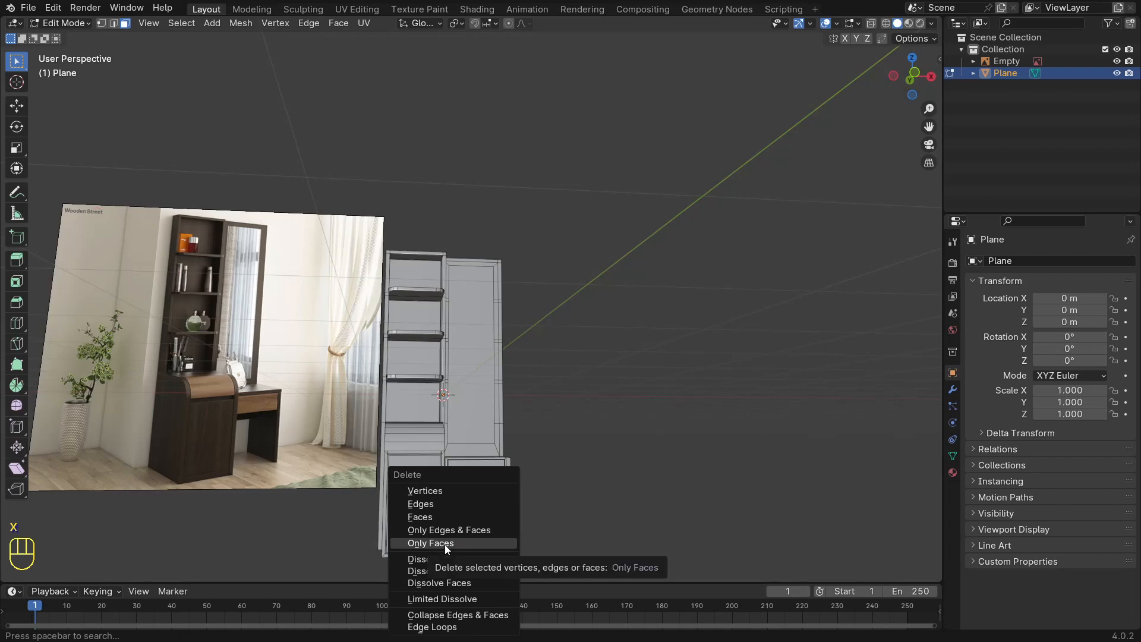
click(437, 516)
middle_drag(447, 510, 484, 527)
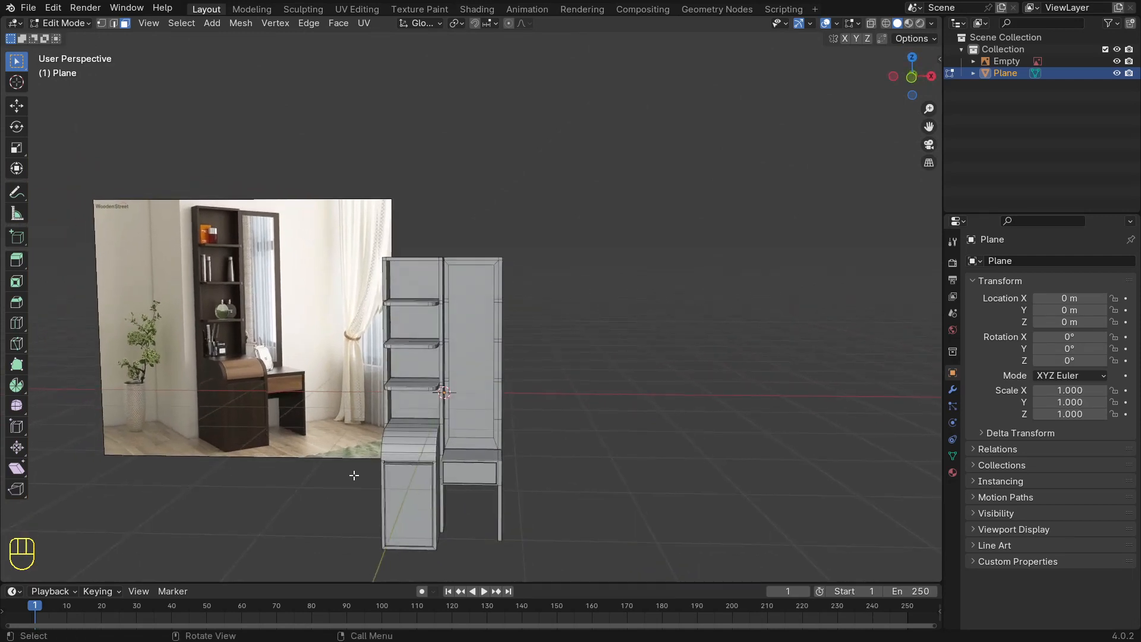
Step: Select the seven faces that make up the curved lid of the left-hand cabinet
key(KP_1)
scroll(274, 452, up, 1)
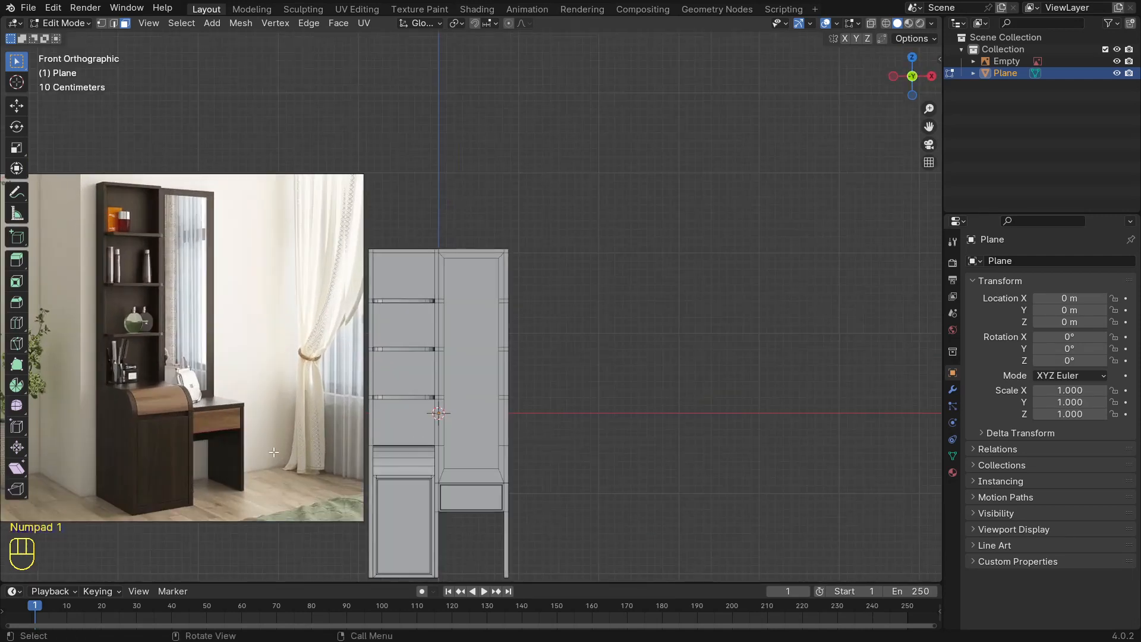
key(a)
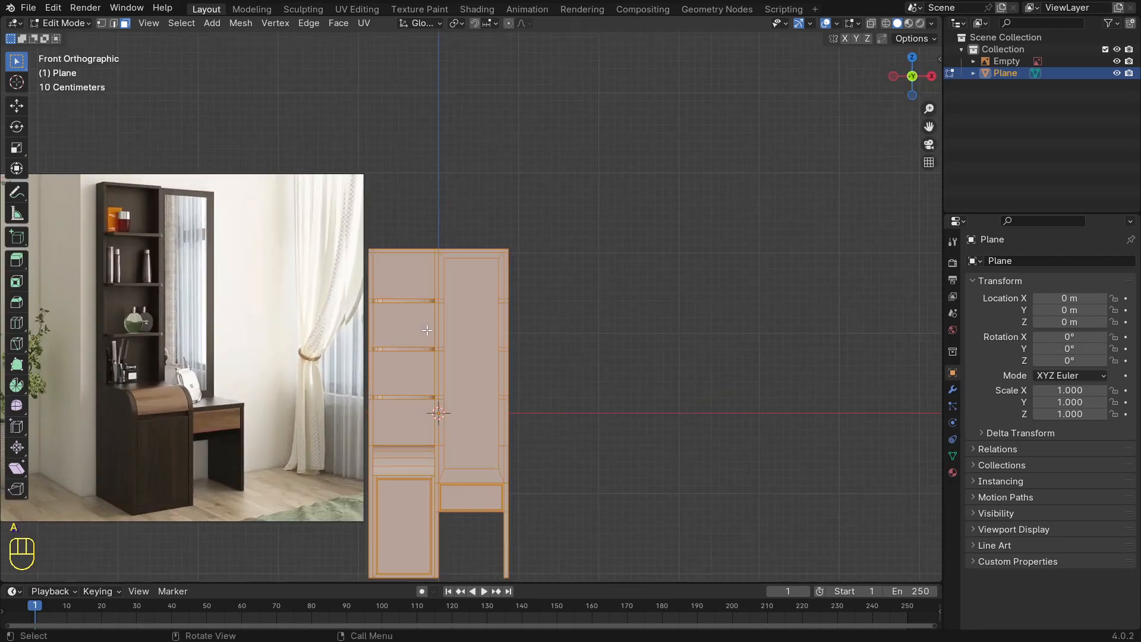
key(KP_Decimal)
click(305, 458)
middle_drag(306, 458, 326, 471)
scroll(201, 355, up, 2)
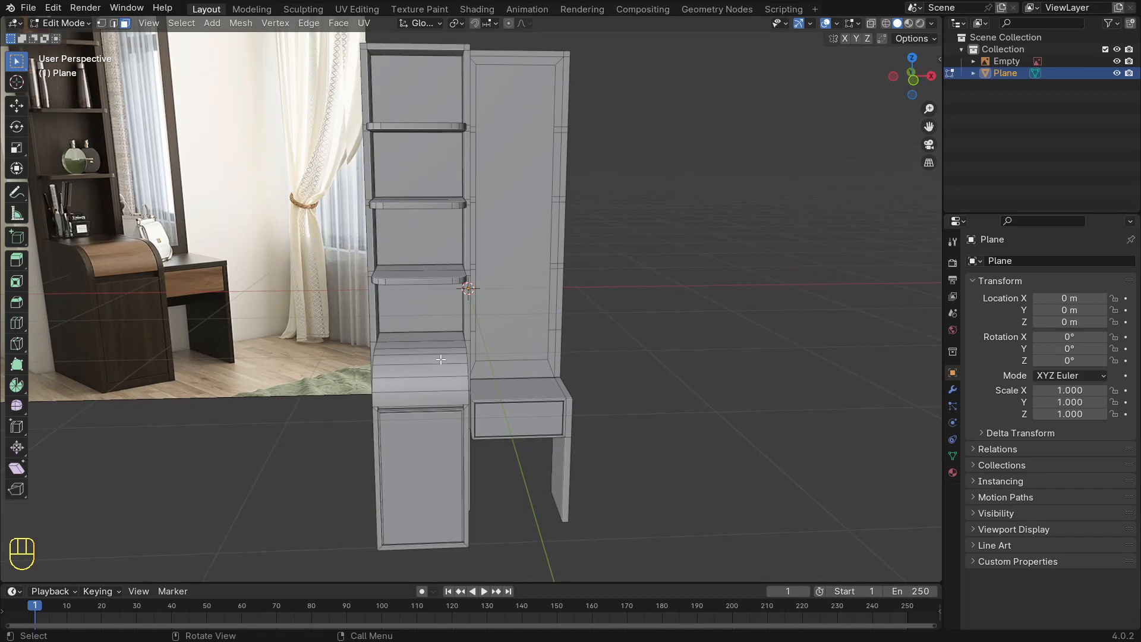
click(406, 337)
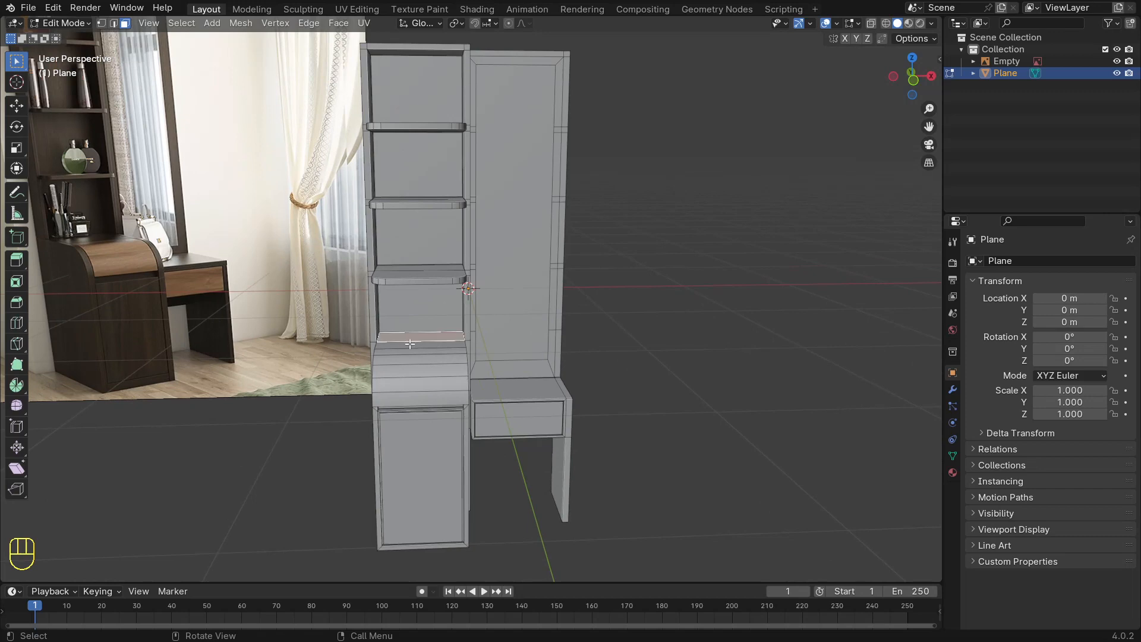
shift+click(410, 343)
shift+click(411, 352)
shift+click(411, 361)
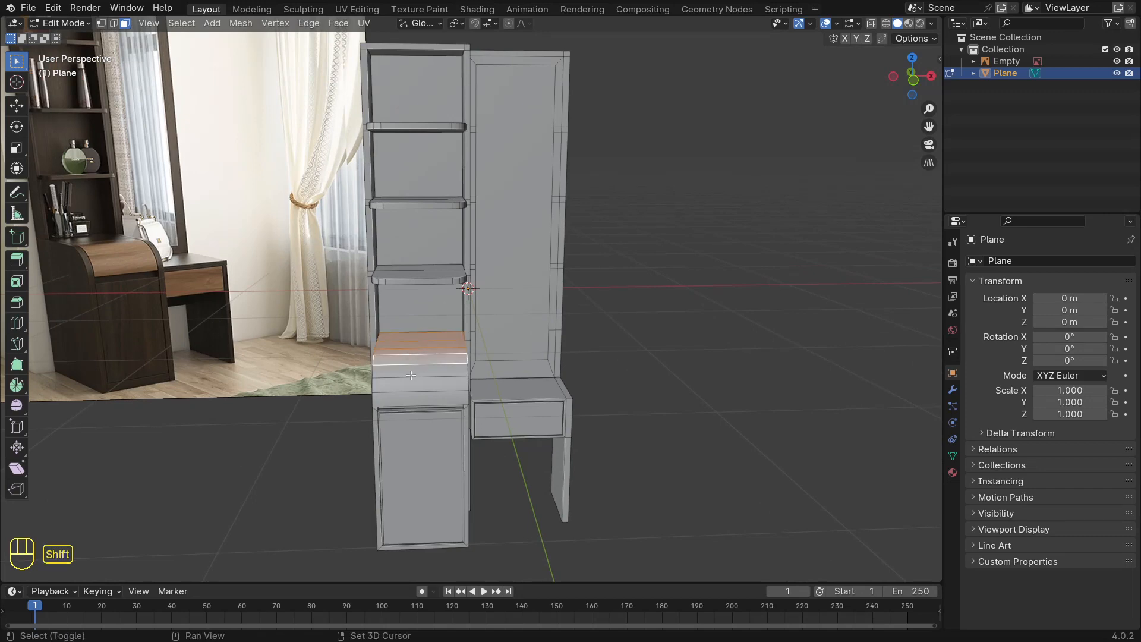
shift+click(411, 371)
shift+click(412, 385)
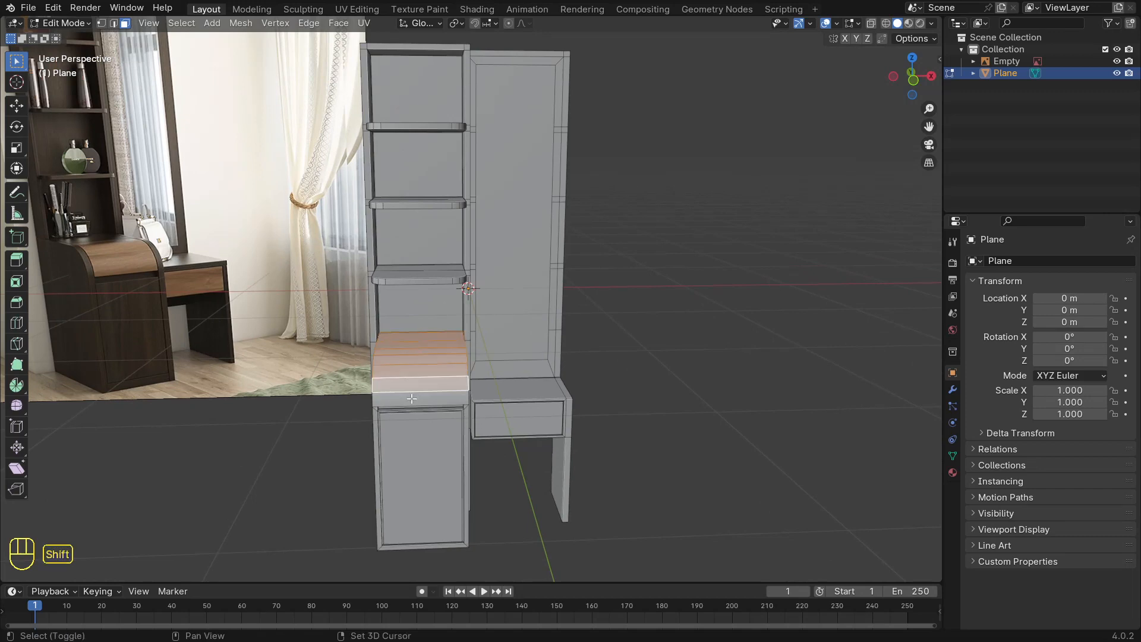
shift+click(412, 399)
middle_drag(412, 398, 434, 427)
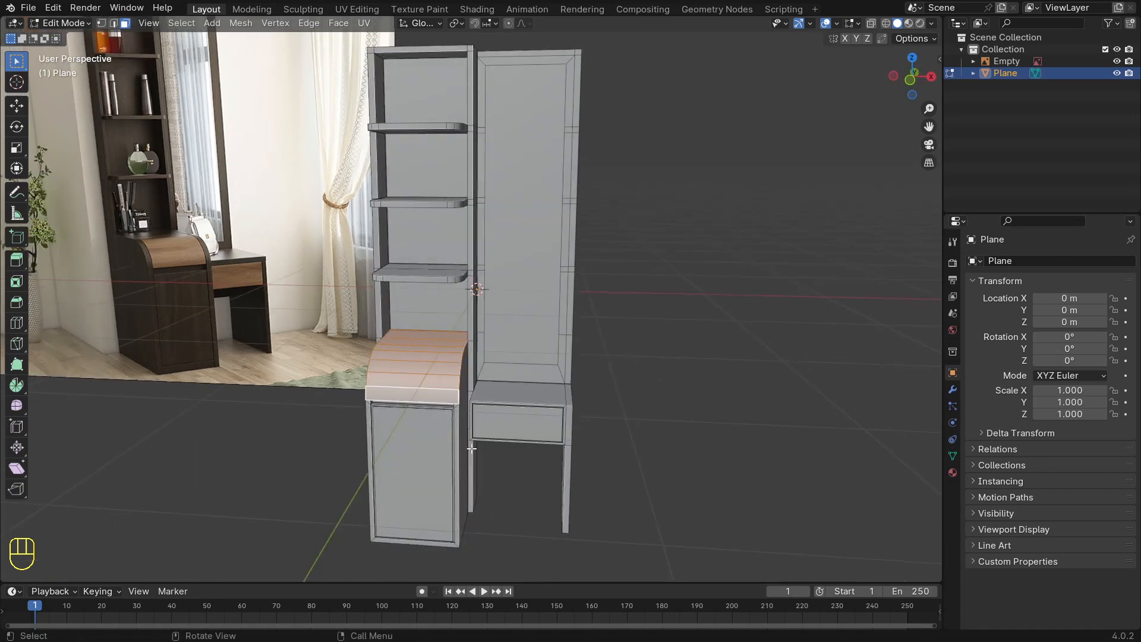
Step: Try two successive insets on the curved lid's faces and undo both
key(i)
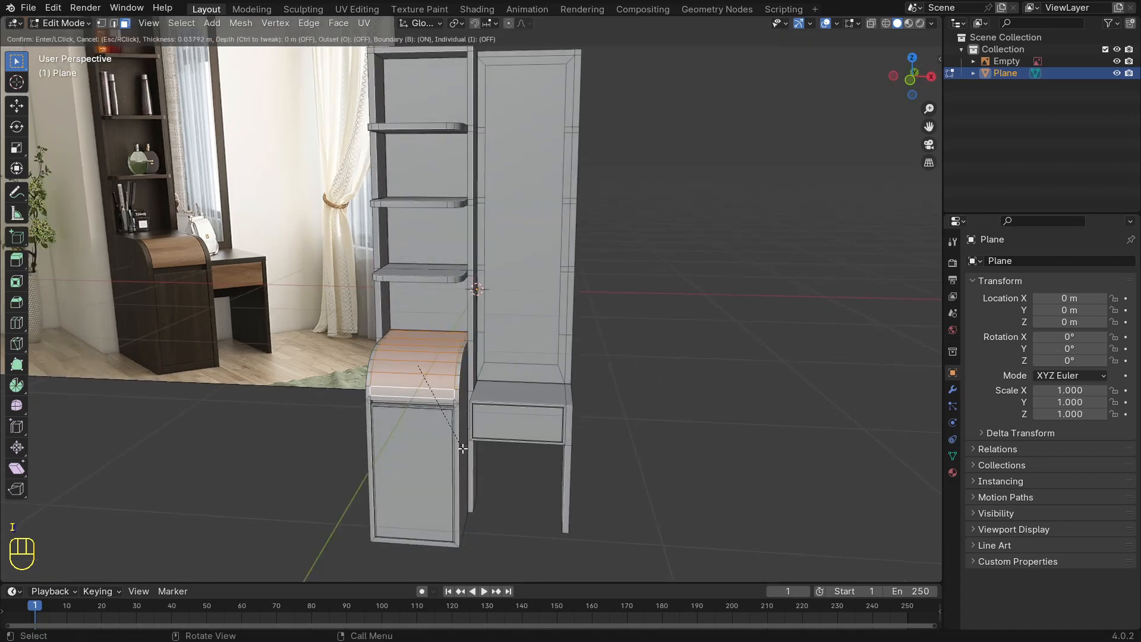
click(432, 414)
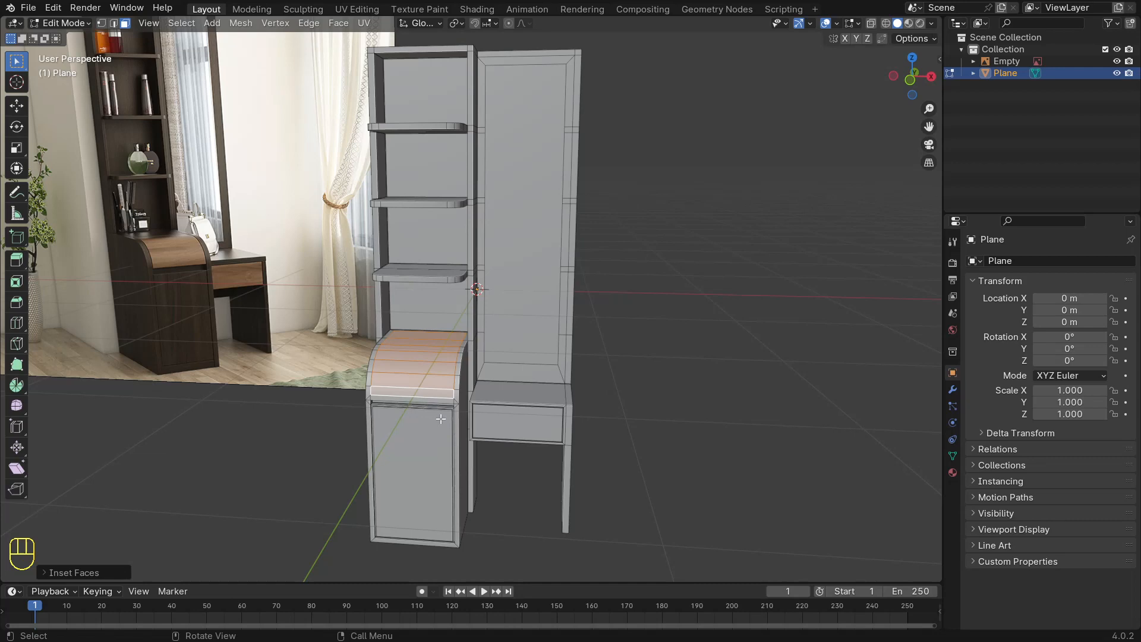
key(i)
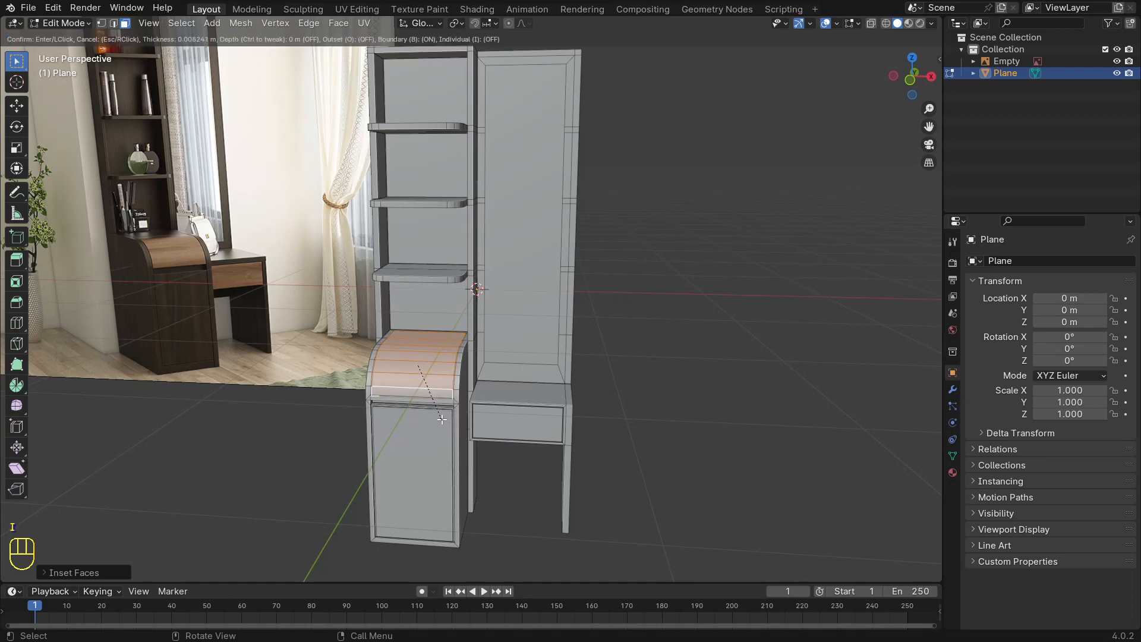
click(442, 419)
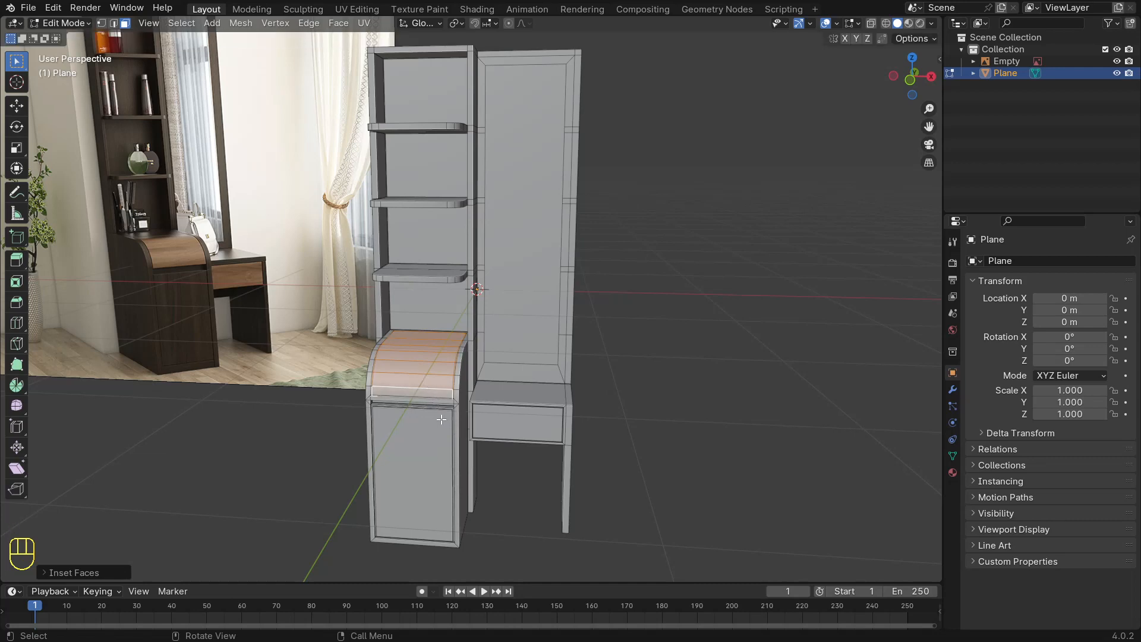
key(KP_Decimal)
middle_drag(447, 411, 777, 373)
middle_drag(520, 368, 367, 398)
key(ctrl+z)
key(ctrl+z)
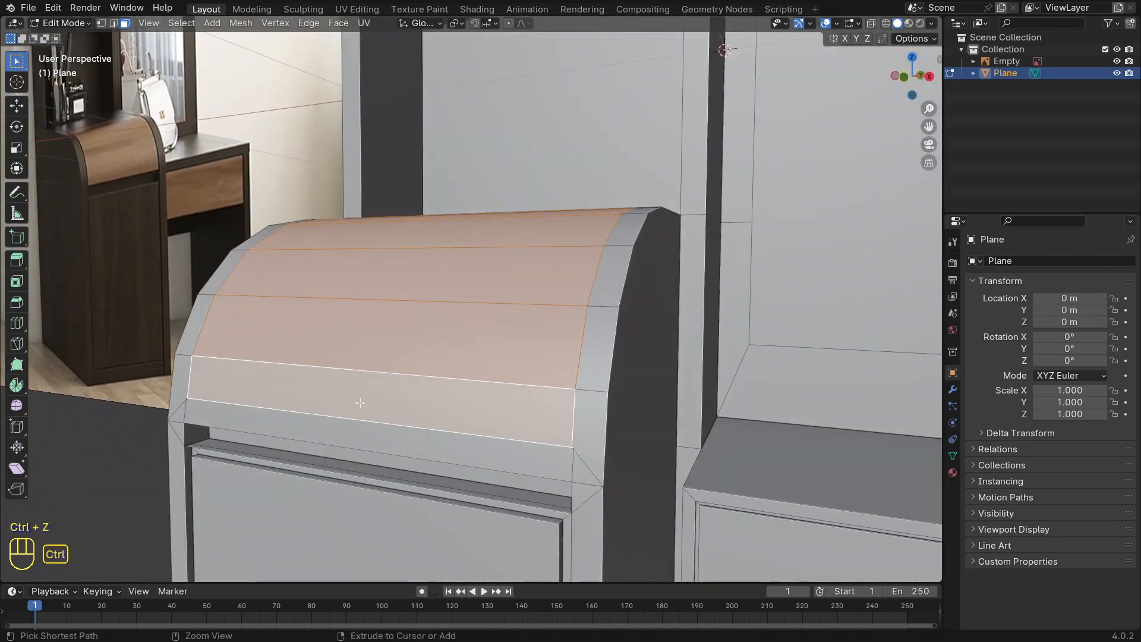
Step: Inset the curved lid's faces twice by small amounts to form a thin outer border and a narrow inner ring
middle_drag(359, 403, 499, 479)
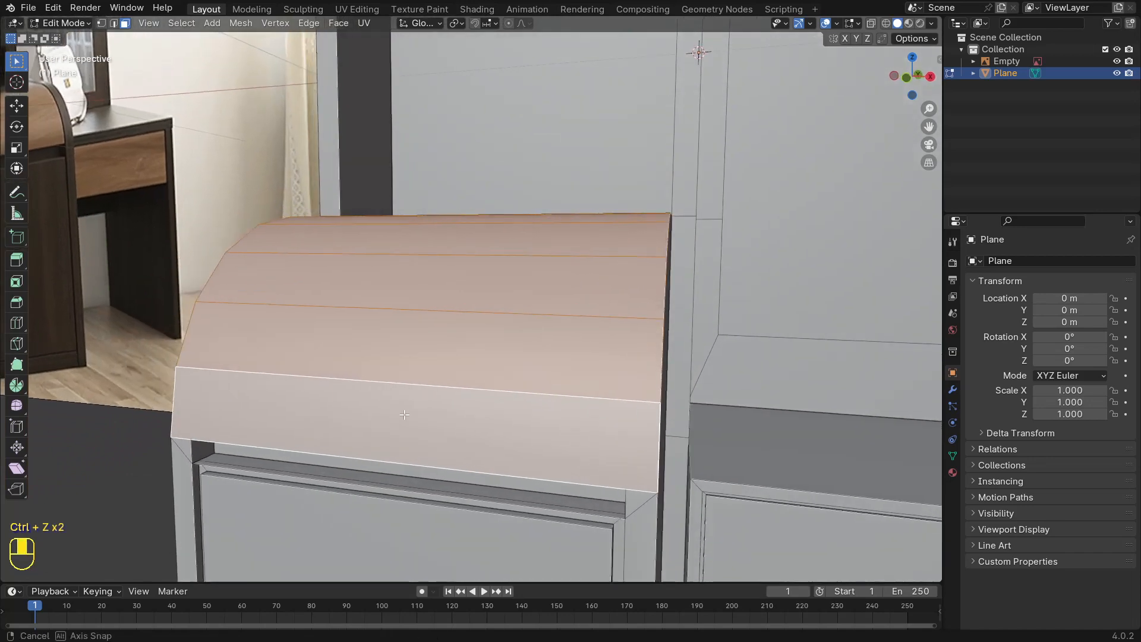
key(i)
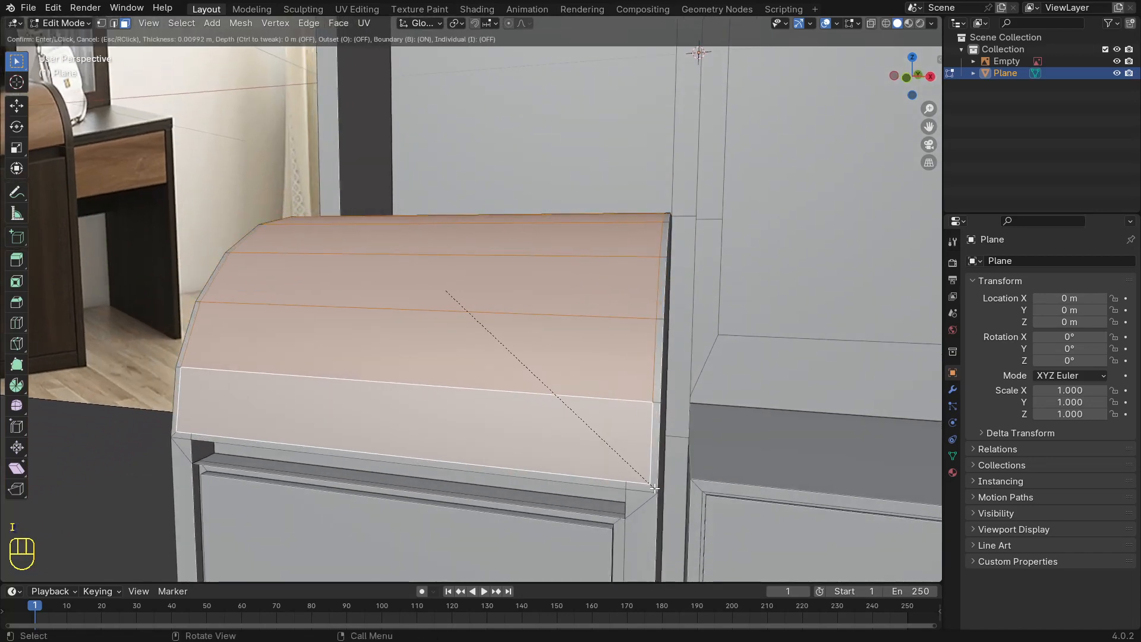
click(650, 486)
key(i)
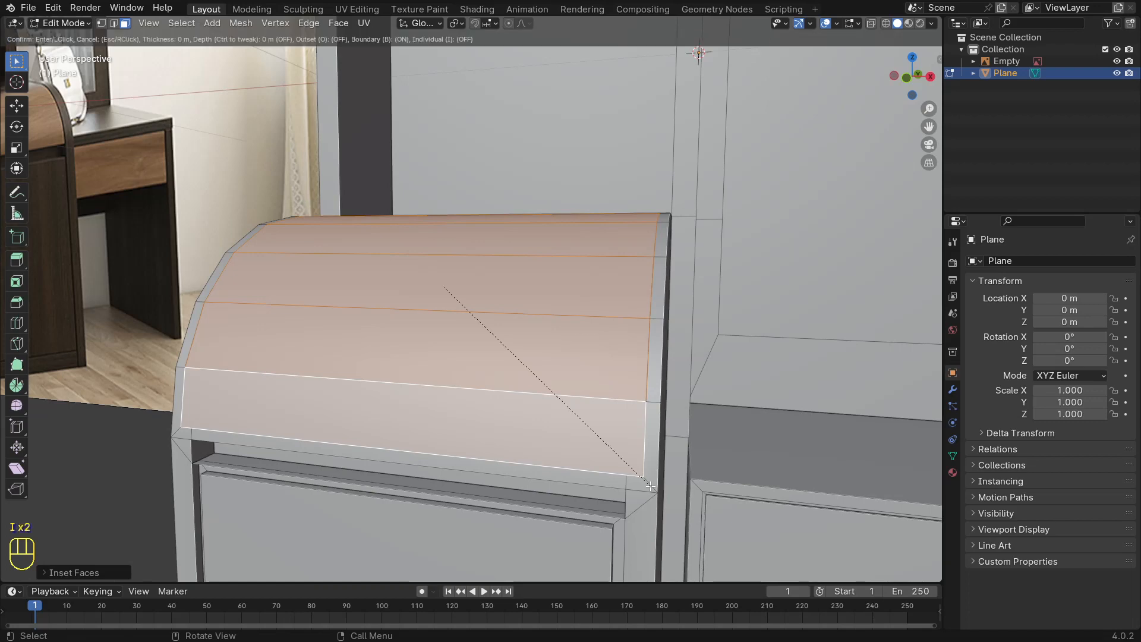
click(640, 479)
Step: Extrude the narrow ring of faces around the curved lid about 0.006 m inward along its normals as a groove
scroll(510, 425, down, 1)
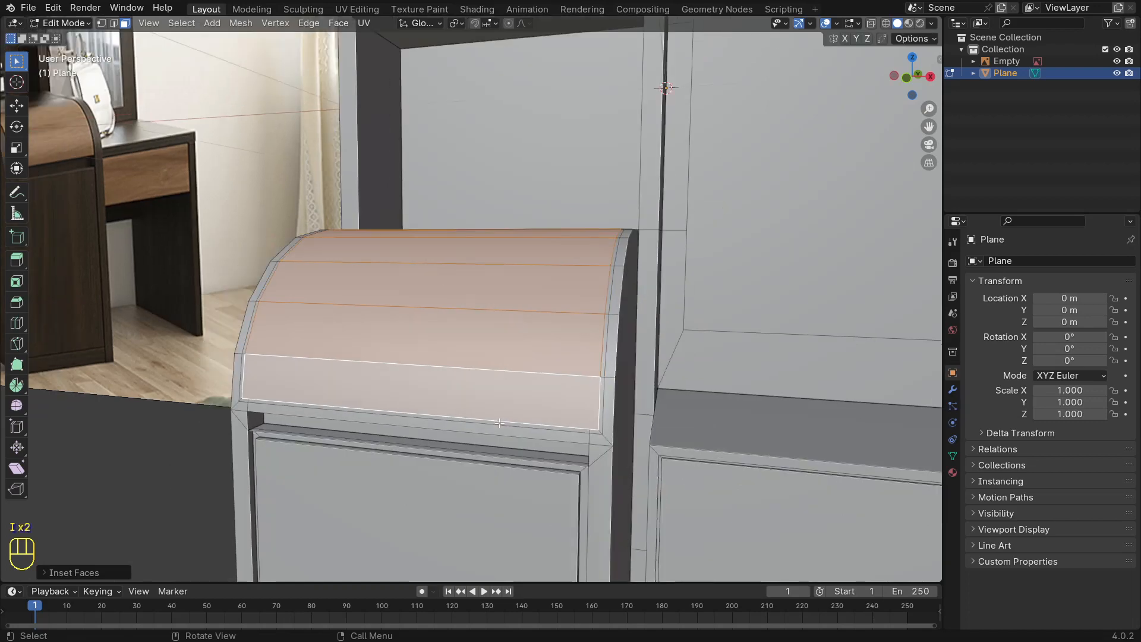
middle_drag(508, 425, 560, 437)
scroll(560, 437, up, 1)
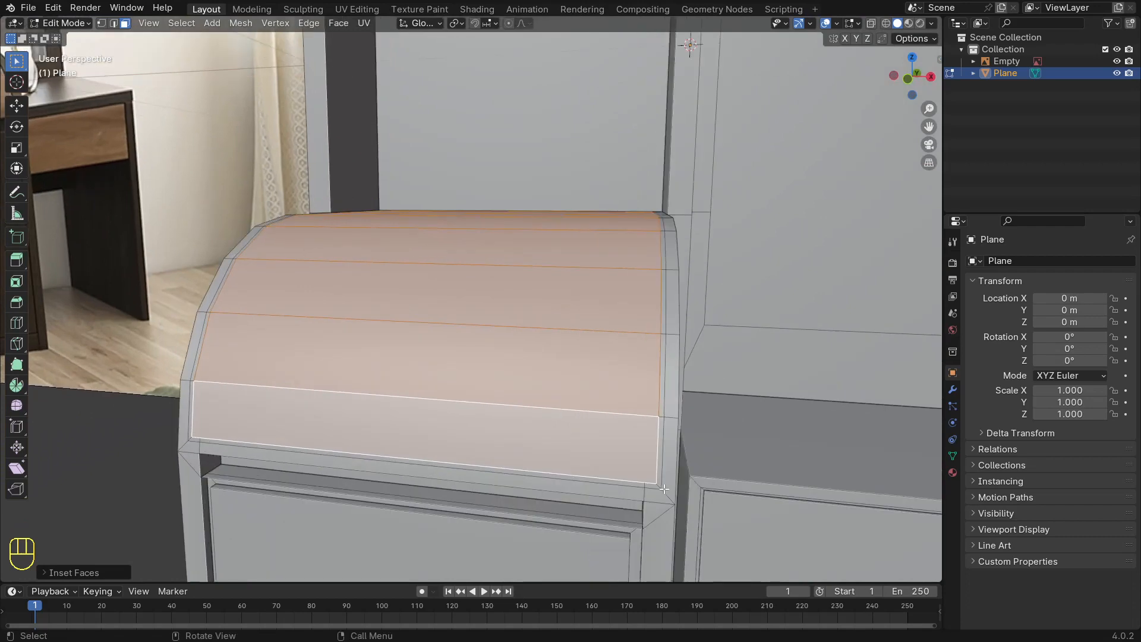
click(660, 483)
alt+click(658, 486)
middle_drag(612, 449, 525, 475)
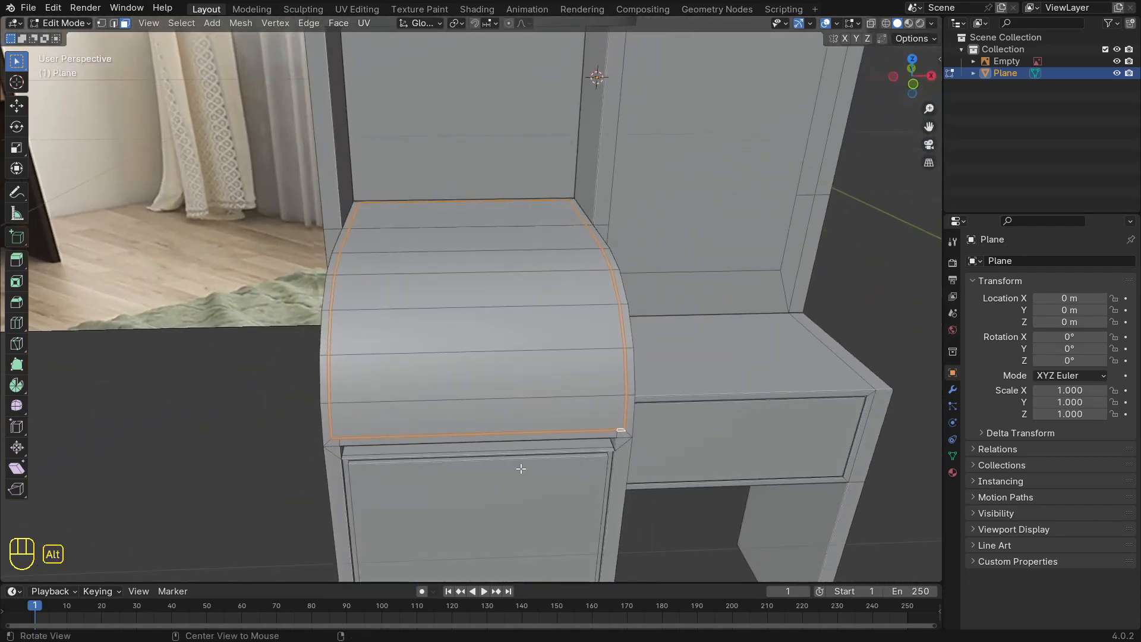
key(alt+e)
click(521, 469)
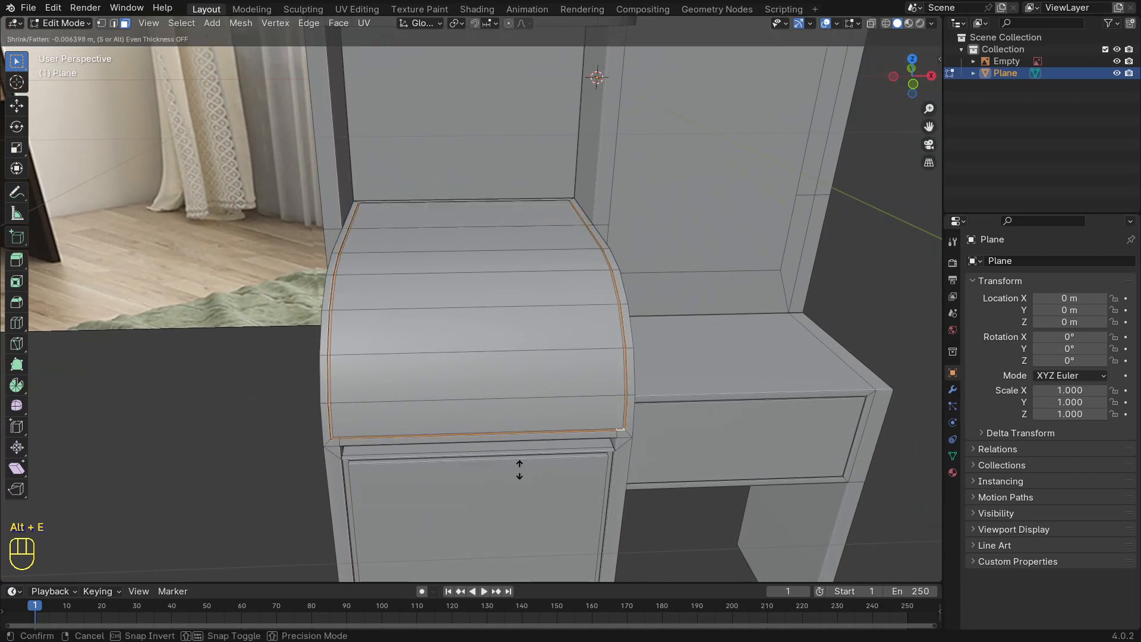
click(520, 469)
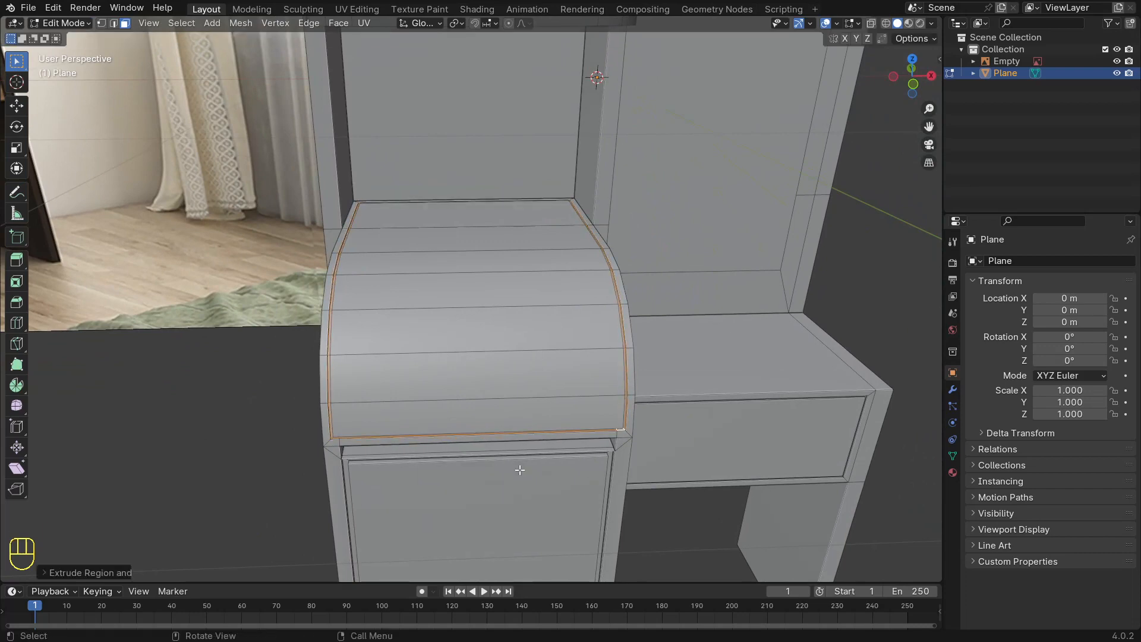
Step: Examine the dressing table's lid groove and back side in Object Mode and return to Edit Mode
middle_drag(520, 471, 561, 307)
scroll(439, 427, down, 6)
key(Tab)
middle_drag(563, 188, 365, 242)
key(Tab)
scroll(365, 242, up, 3)
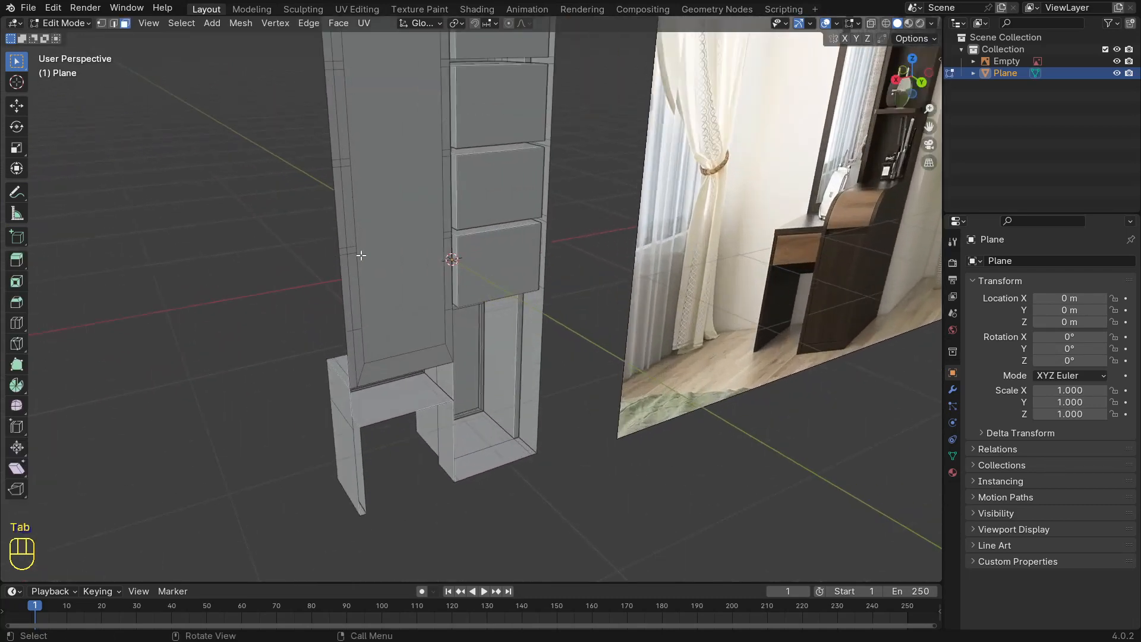
Step: Extrude the dressing table's outer back edges a short distance backward along the Y axis and fill the open back with a face
key(2)
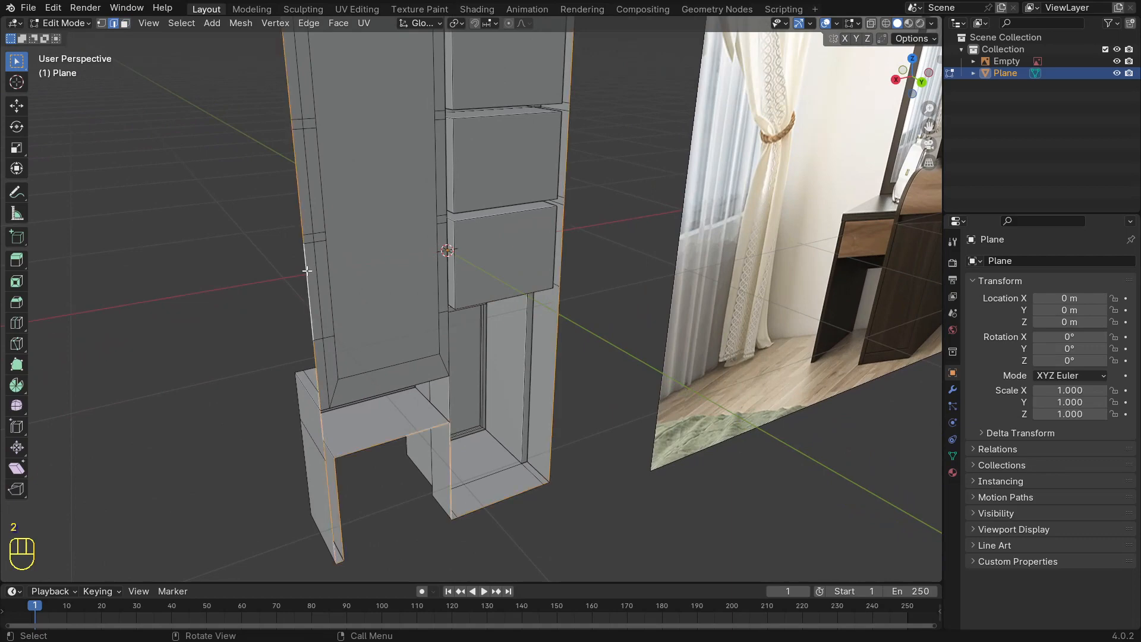
scroll(306, 270, down, 4)
middle_drag(298, 271, 321, 275)
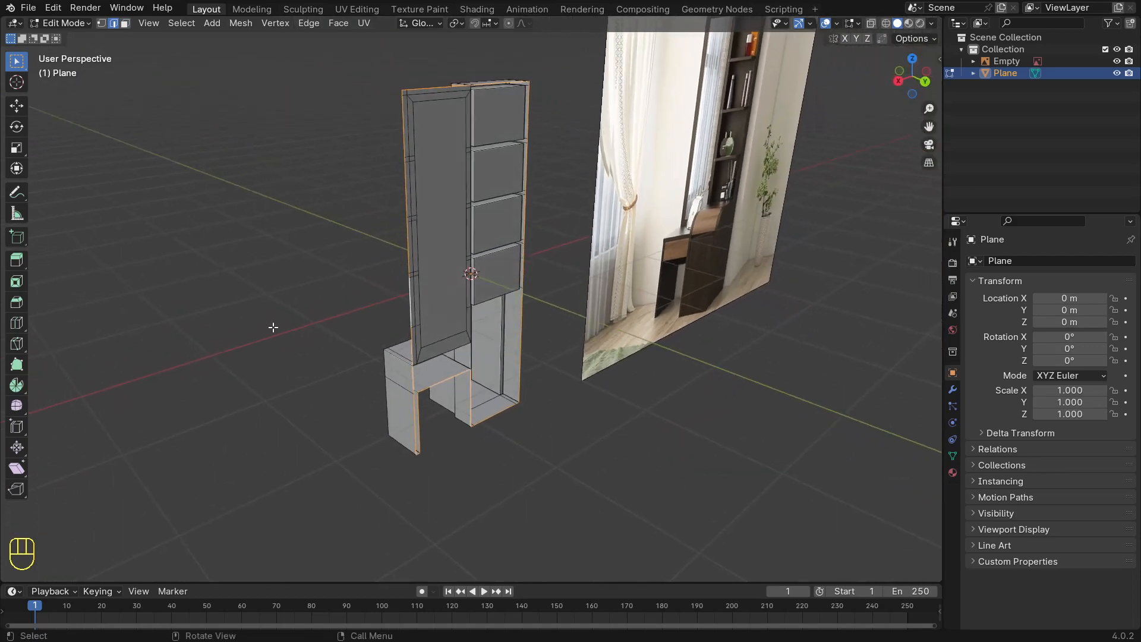
middle_drag(499, 450, 507, 424)
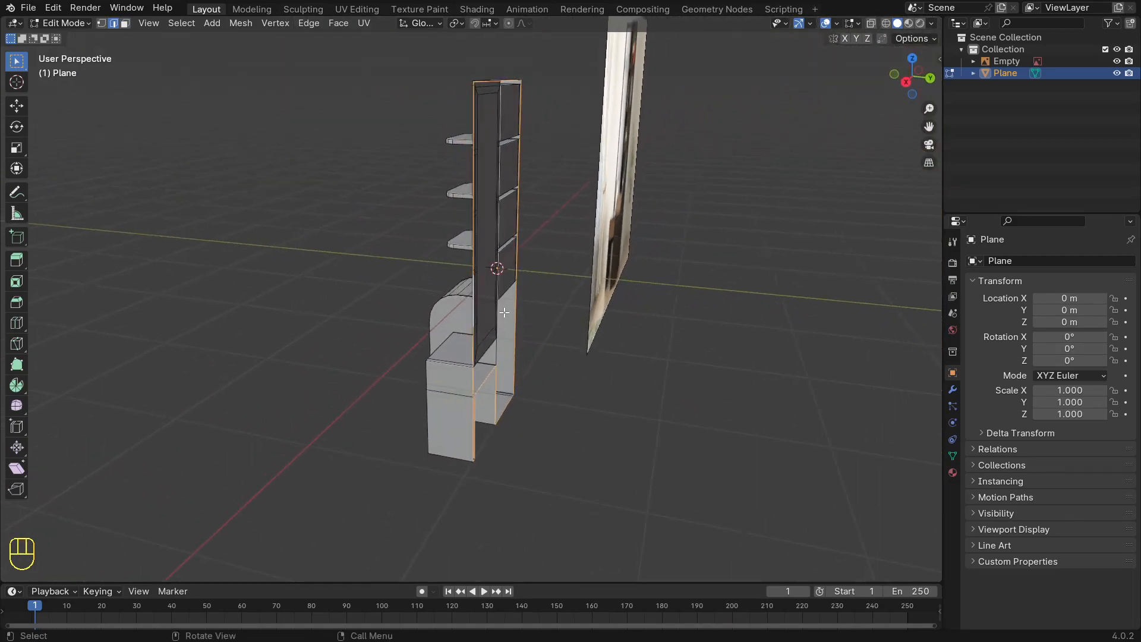
key(e)
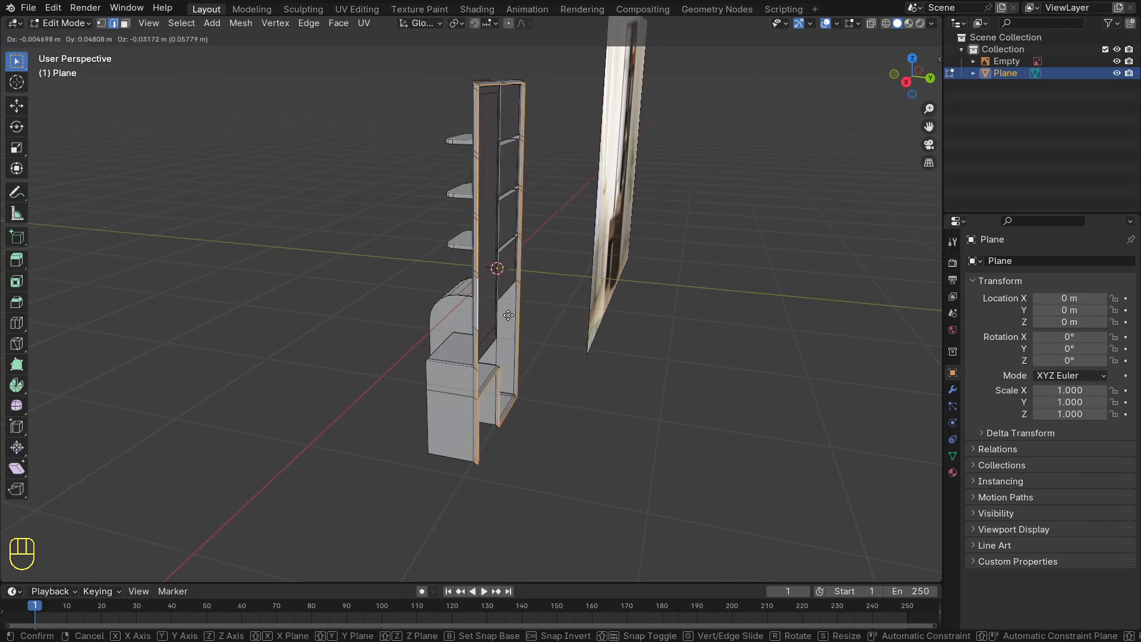
key(y)
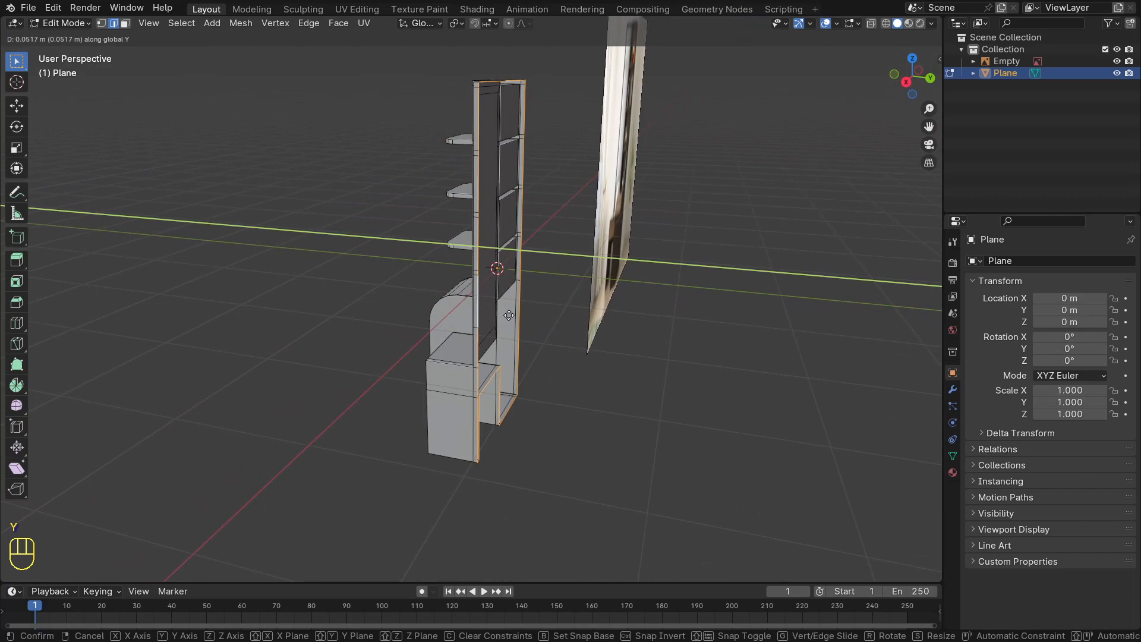
click(511, 316)
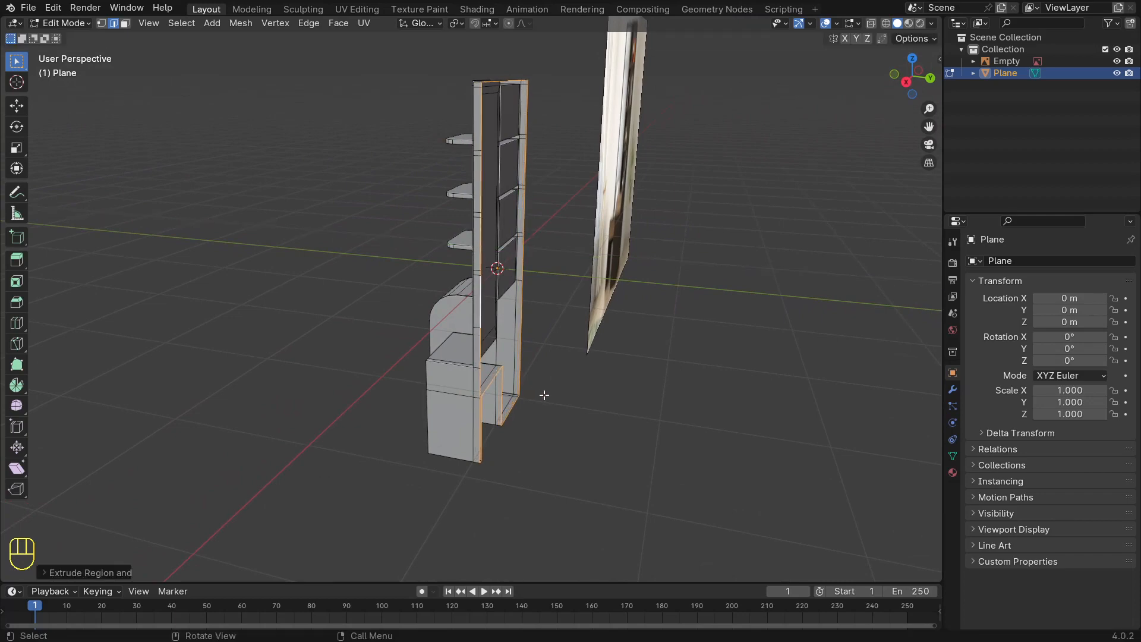
key(f)
middle_drag(543, 395, 510, 373)
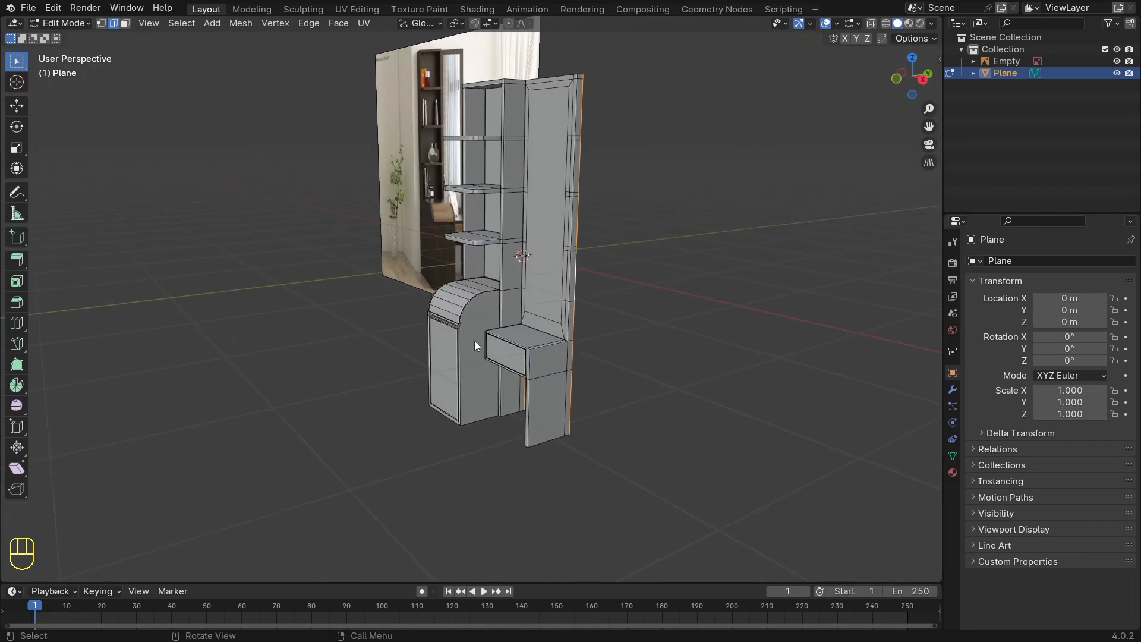
Step: Return to Object Mode and delete the reference image from the scene
key(Tab)
middle_drag(470, 340, 559, 313)
scroll(258, 169, down, 2)
click(273, 183)
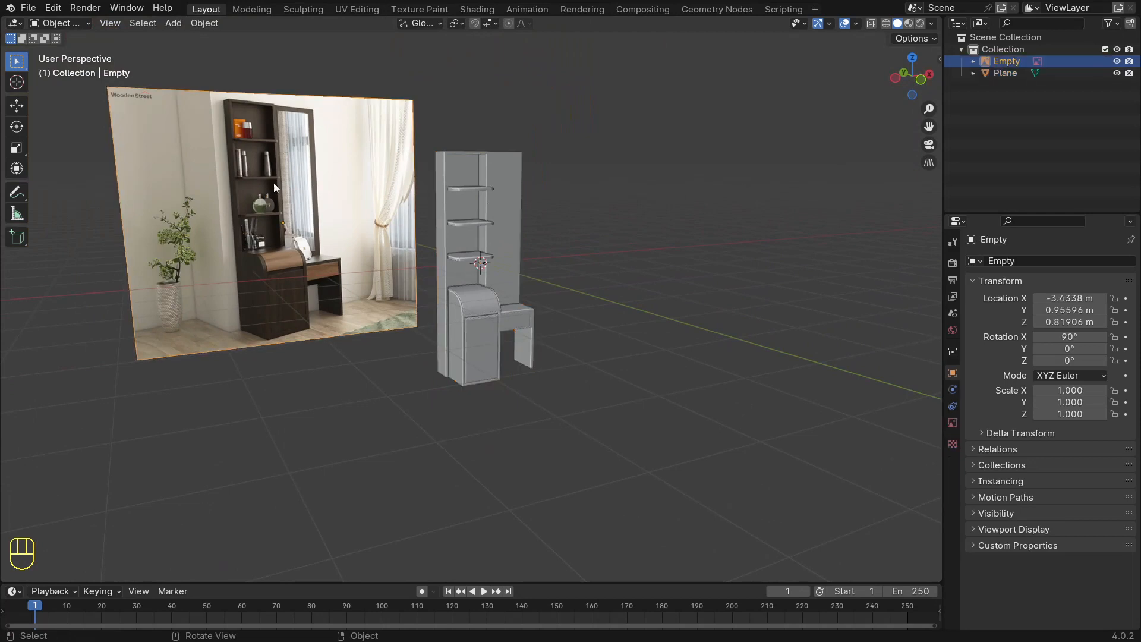
key(x)
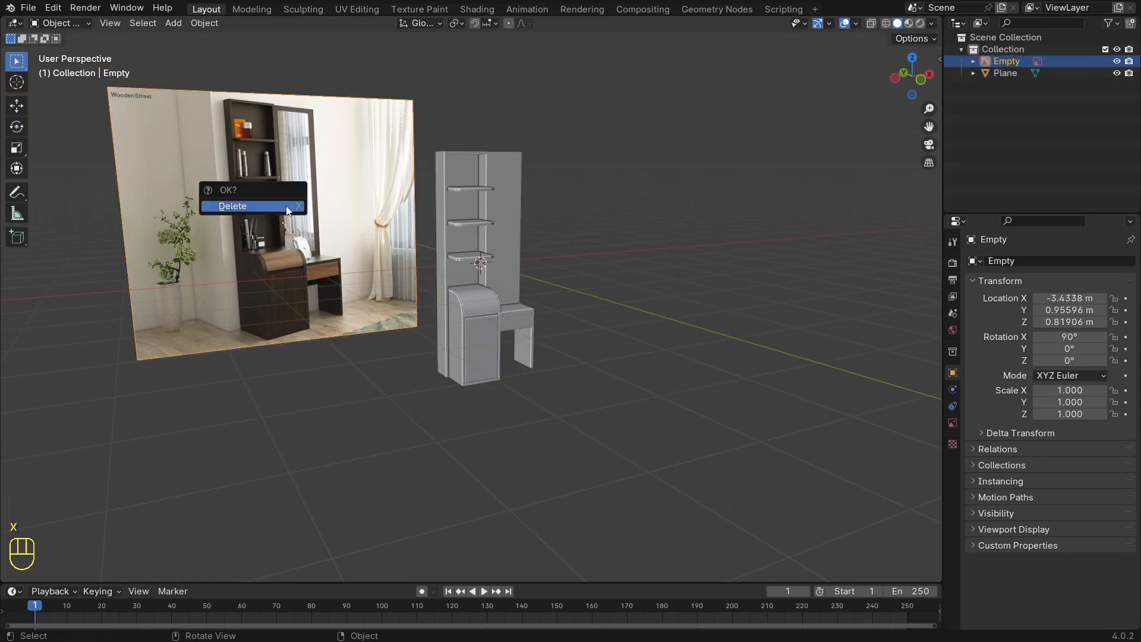
click(259, 206)
middle_drag(258, 205, 476, 255)
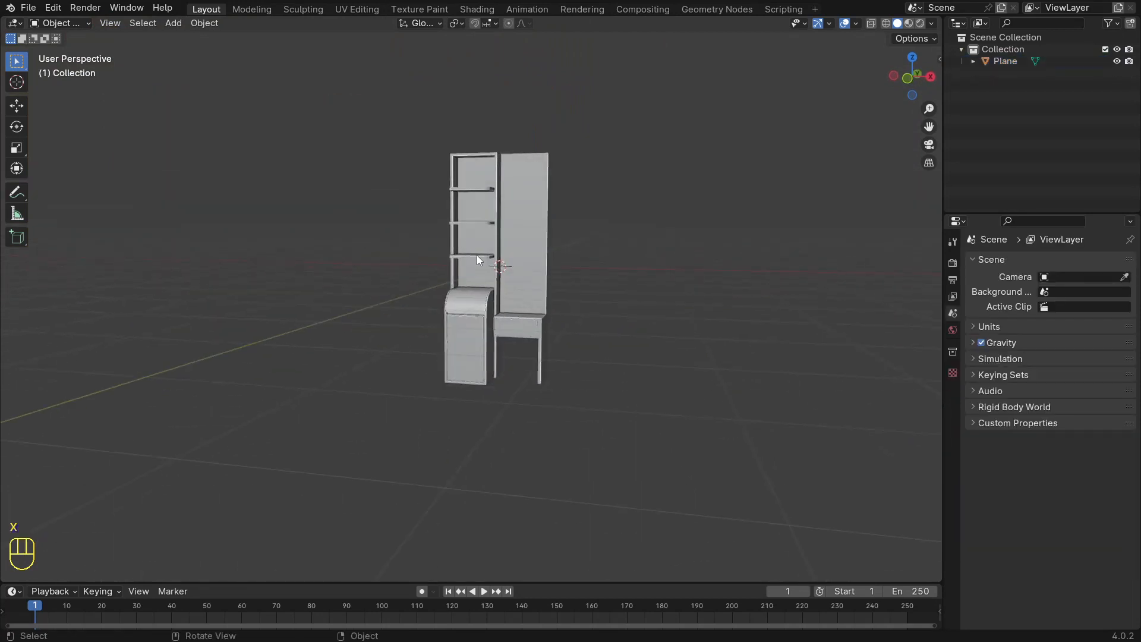
Step: Raise the dressing table along the Z axis in front view to about 2.087 m so its base stands on the ground line
key(KP_1)
click(475, 255)
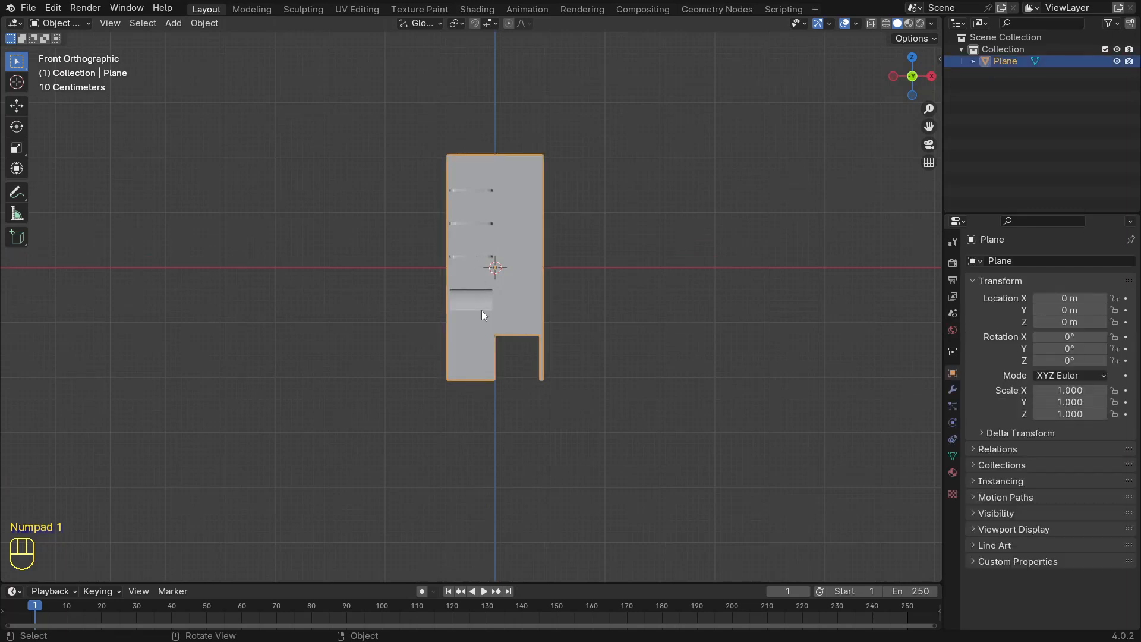
key(g)
key(z)
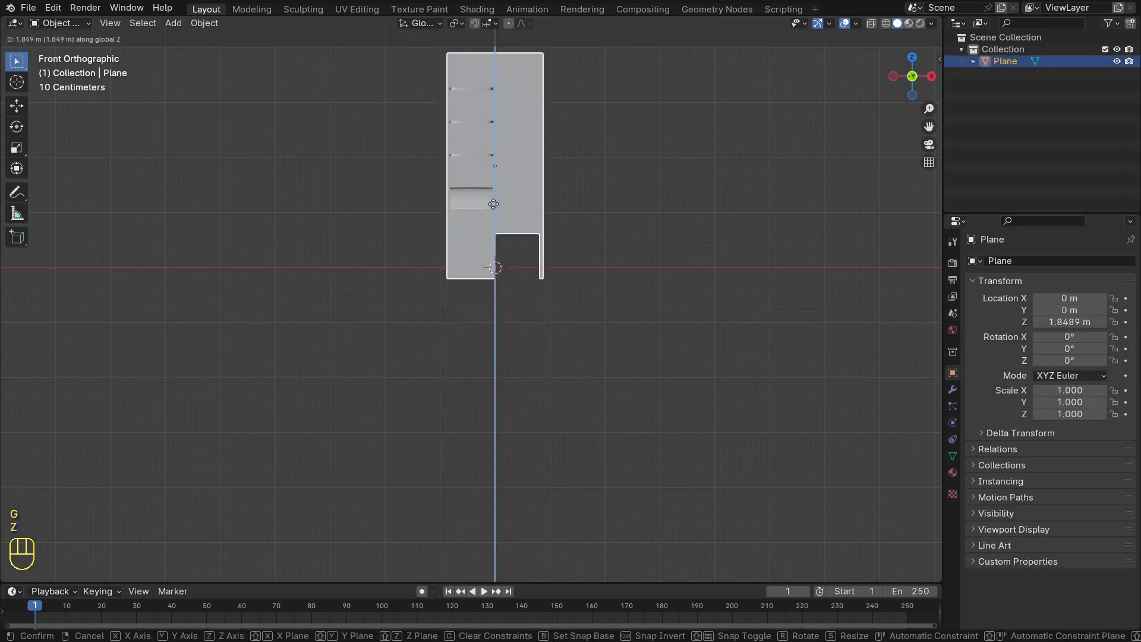
click(494, 199)
middle_drag(494, 198, 429, 255)
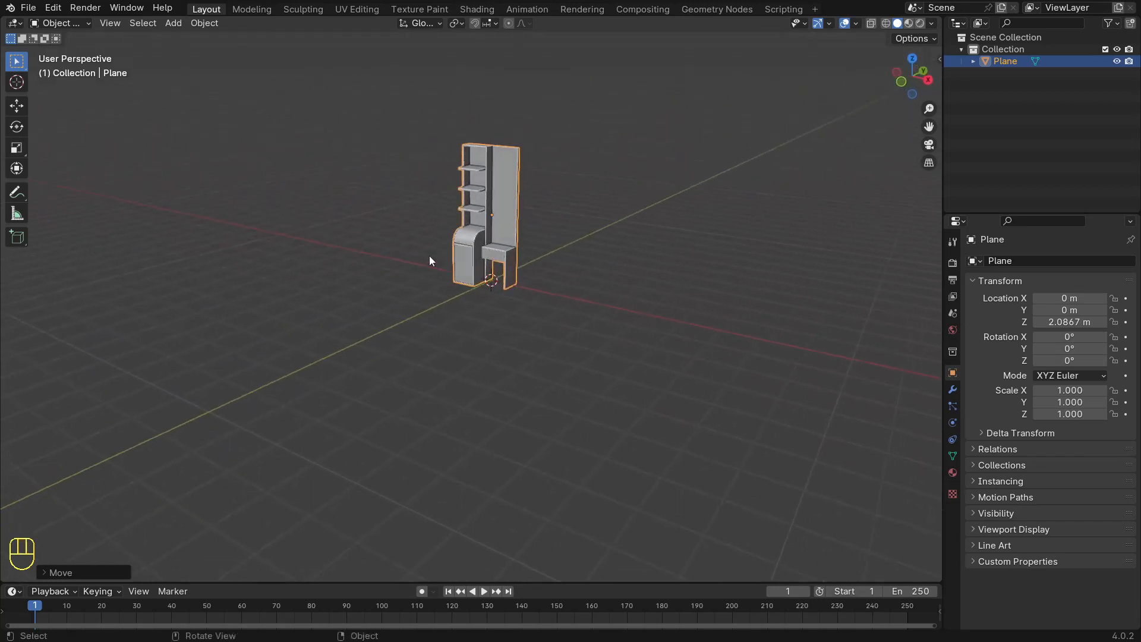
scroll(465, 145, up, 1)
scroll(465, 144, up, 5)
scroll(471, 138, down, 5)
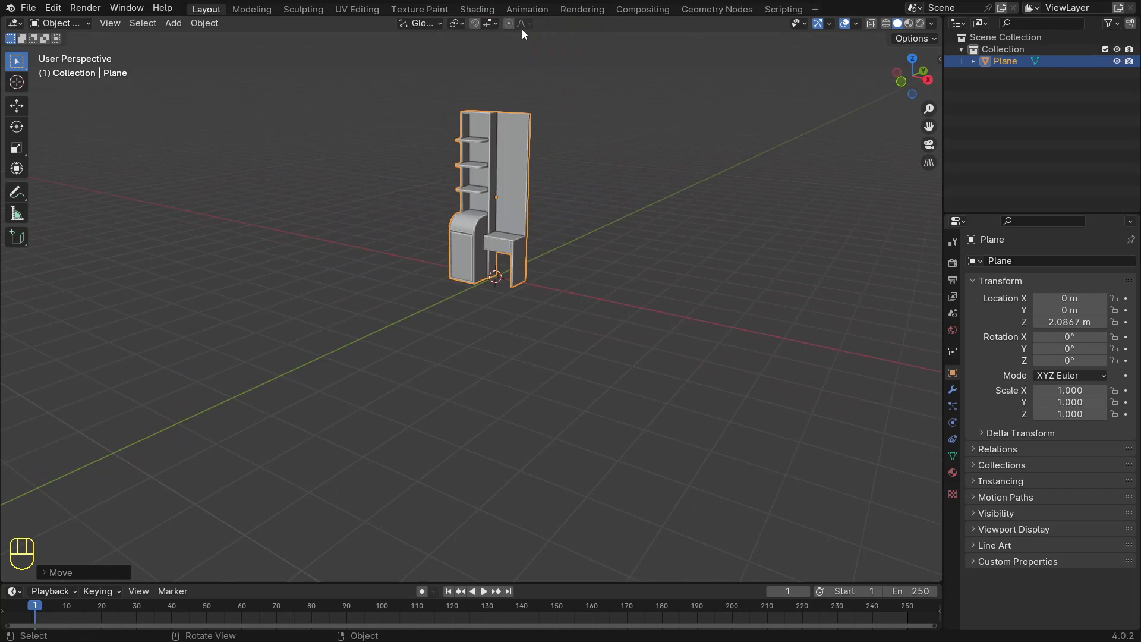
Step: Switch to the Shading workspace, create a new material for the dressing table and select its Principled BSDF node
click(480, 9)
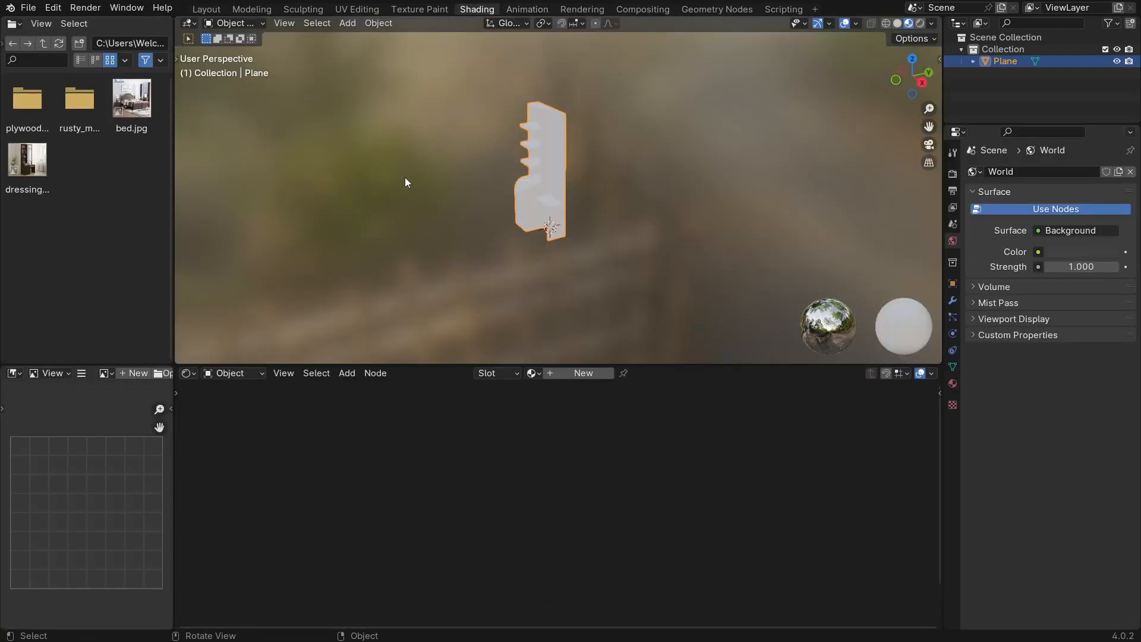
scroll(523, 235, up, 3)
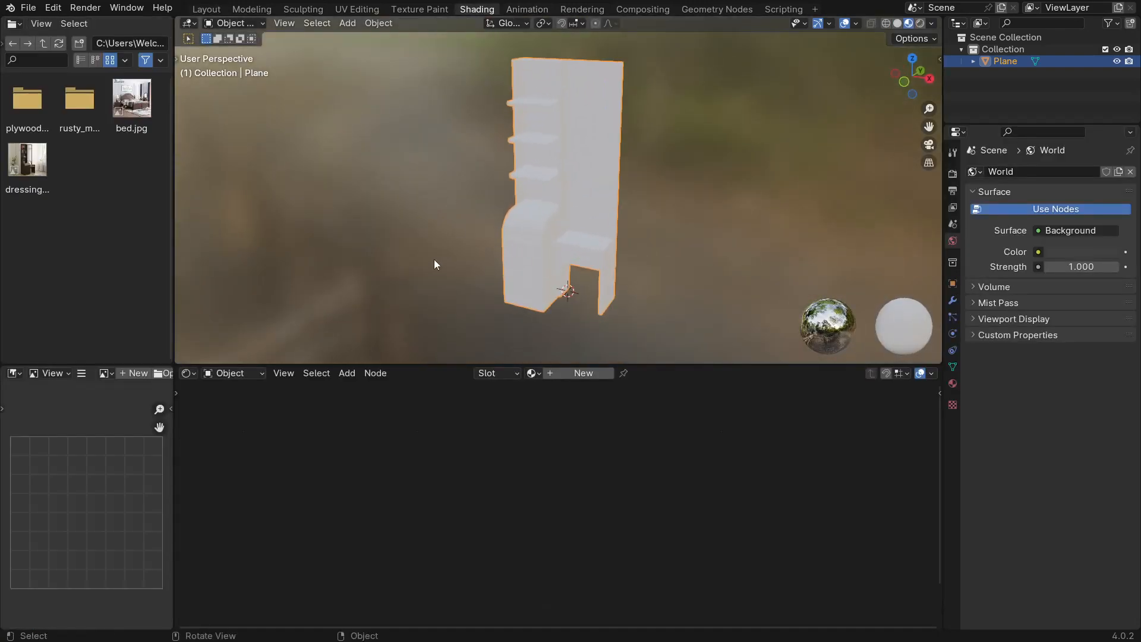
middle_drag(434, 259, 444, 231)
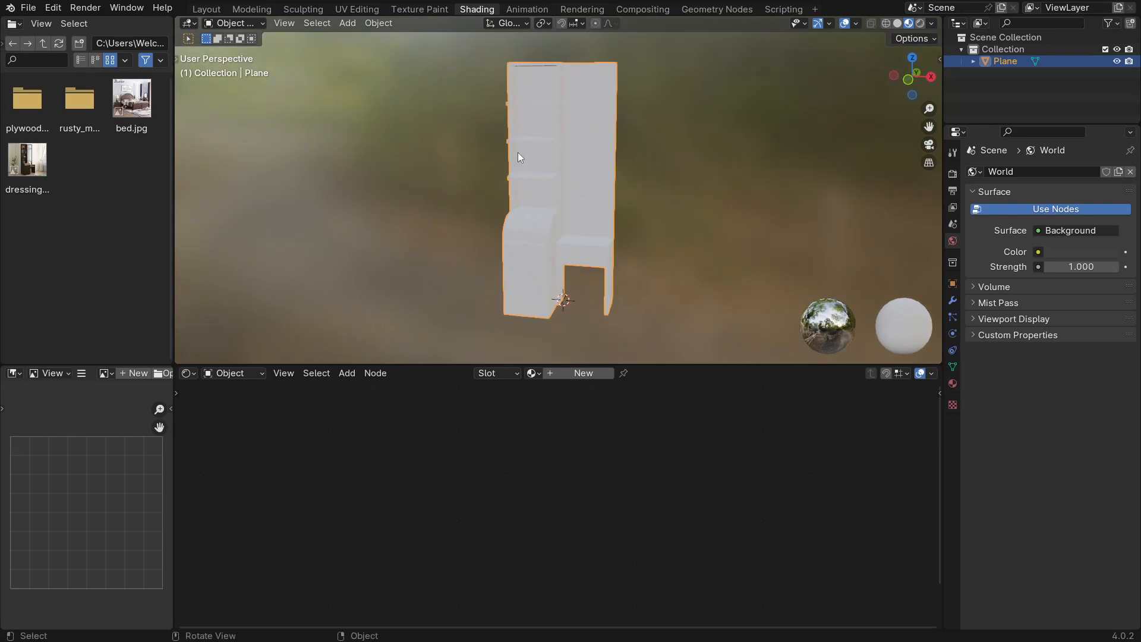
middle_drag(518, 152, 494, 175)
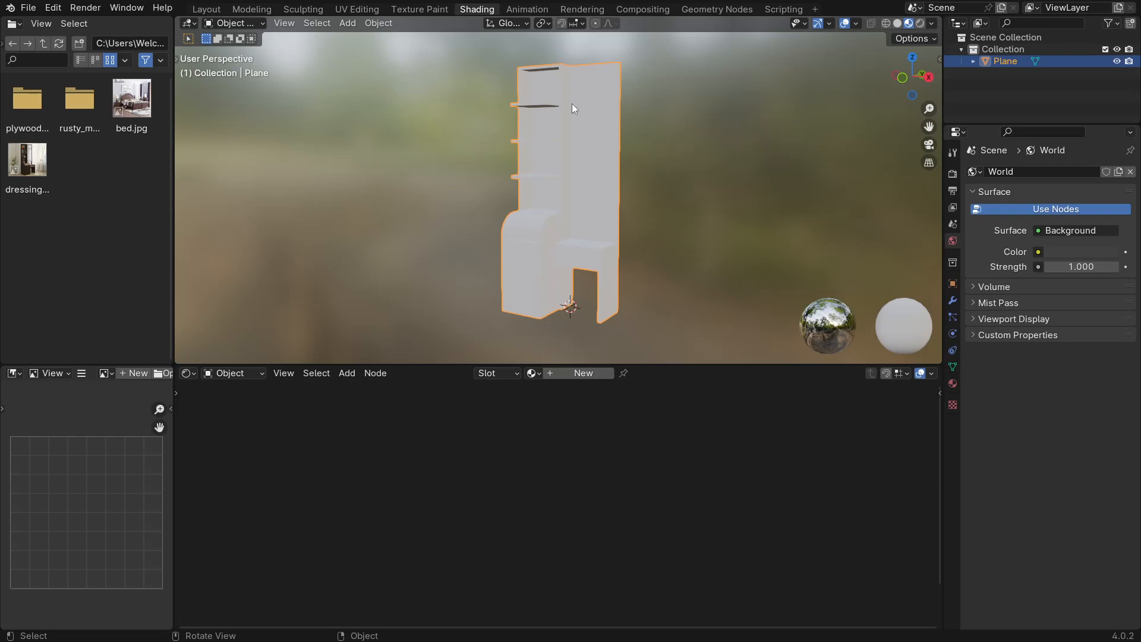
click(566, 373)
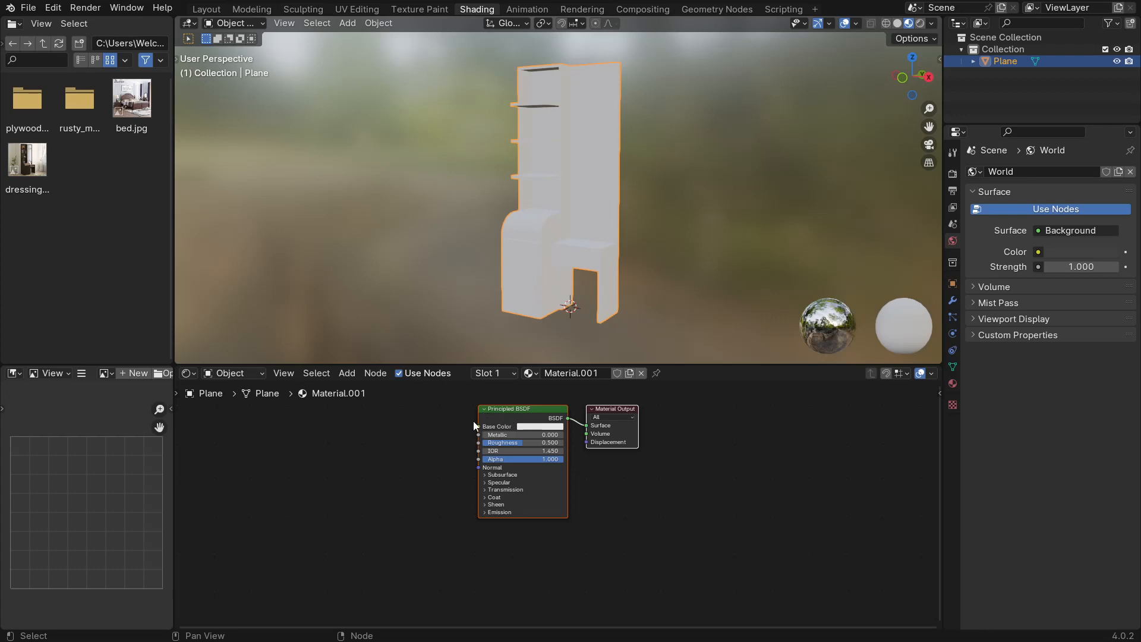
click(508, 413)
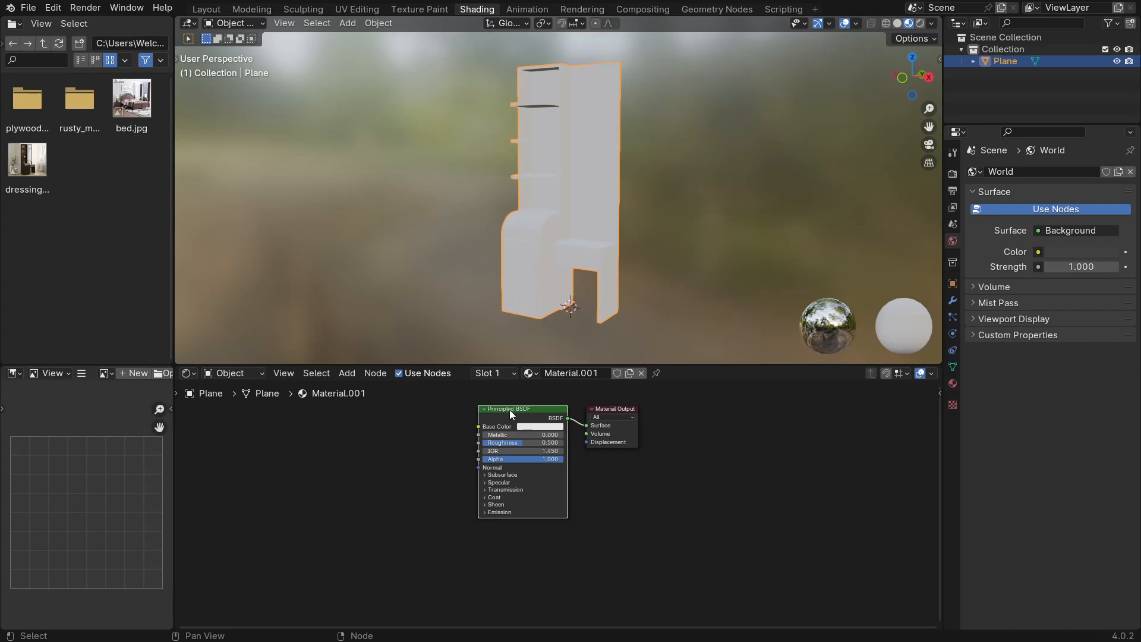
key(ctrl)
key(ctrl+shift+t)
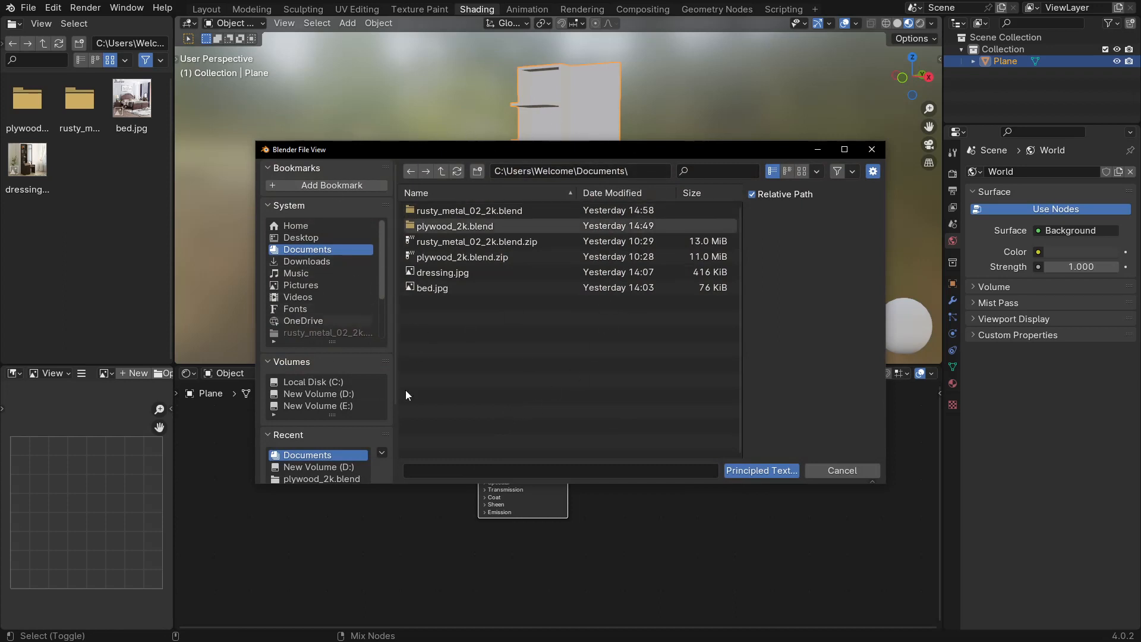
click(872, 149)
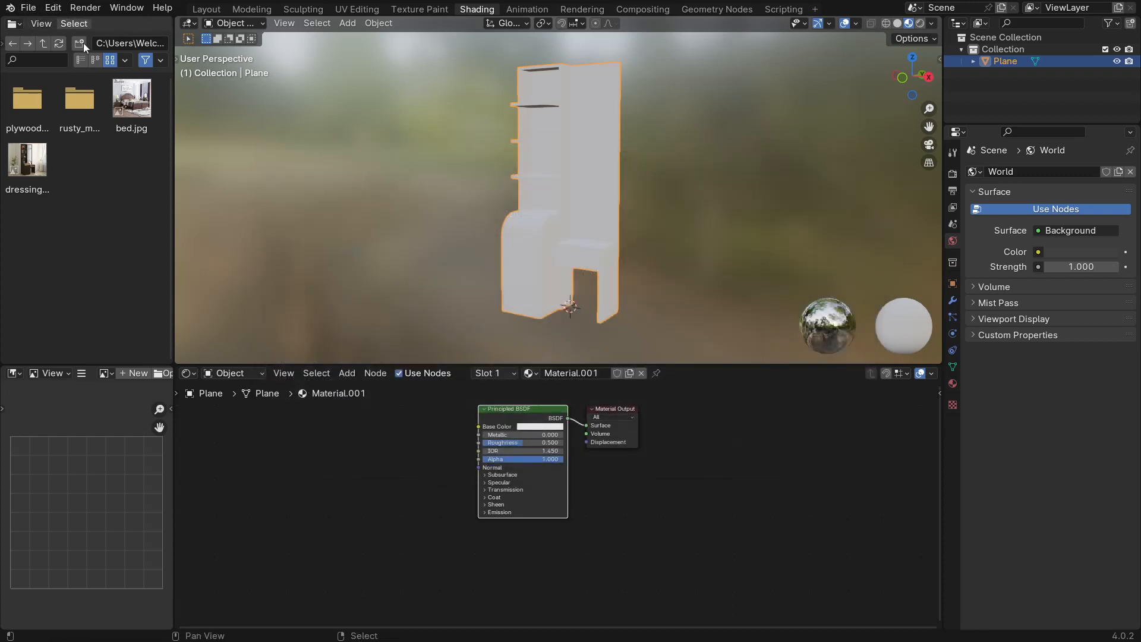
Step: Search the add-on preferences for "node" to check whether Node Wrangler is enabled
click(53, 8)
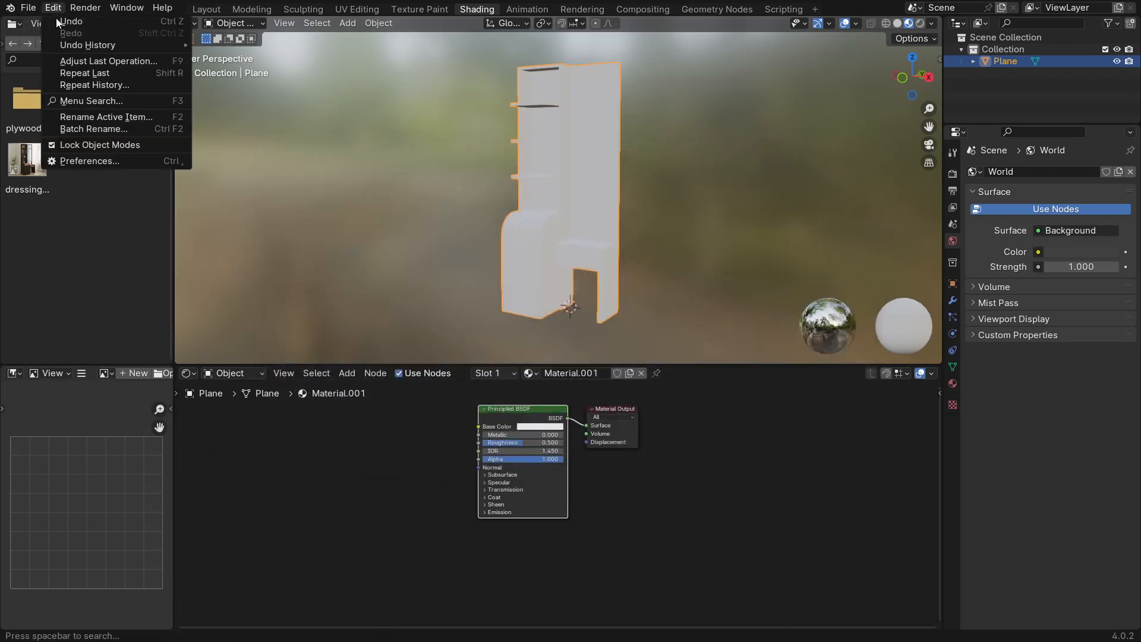
click(87, 160)
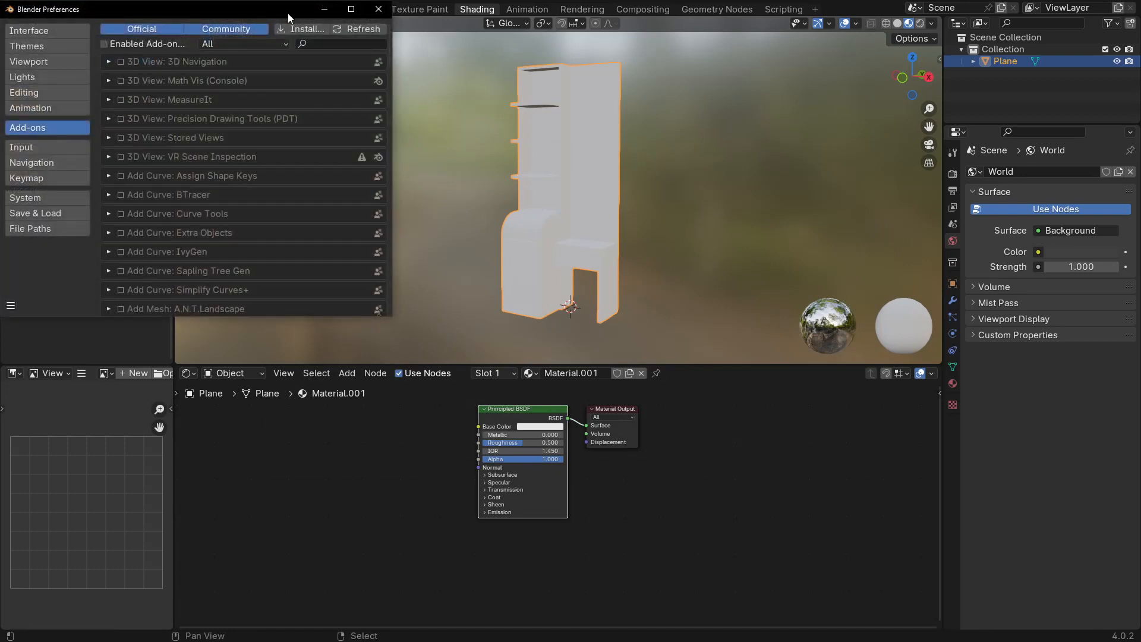
click(313, 43)
text(node)
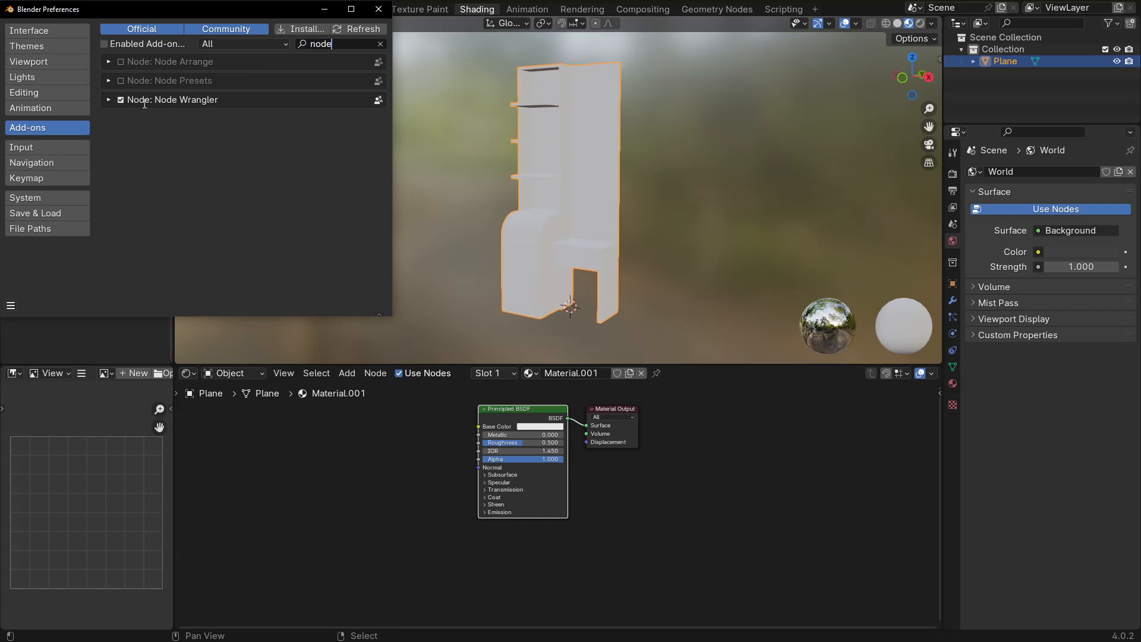
click(378, 9)
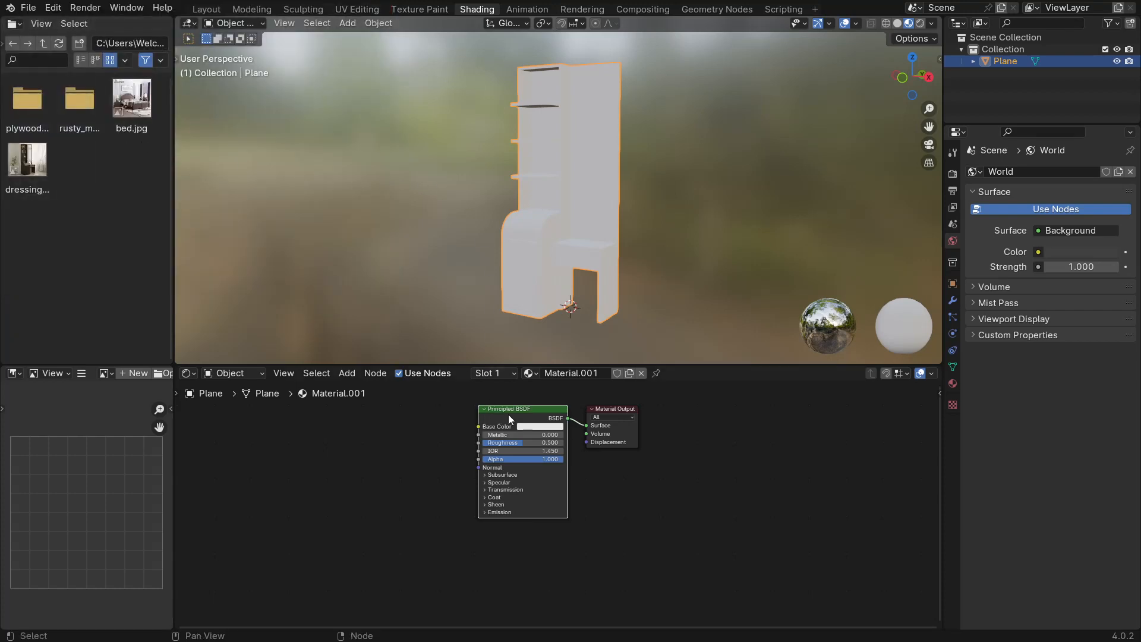
Step: Use Node Wrangler's Principled Texture Setup to load the rough, normal and diffuse maps from the plywood_2k.blend folder into the material
key(ctrl+shift+t)
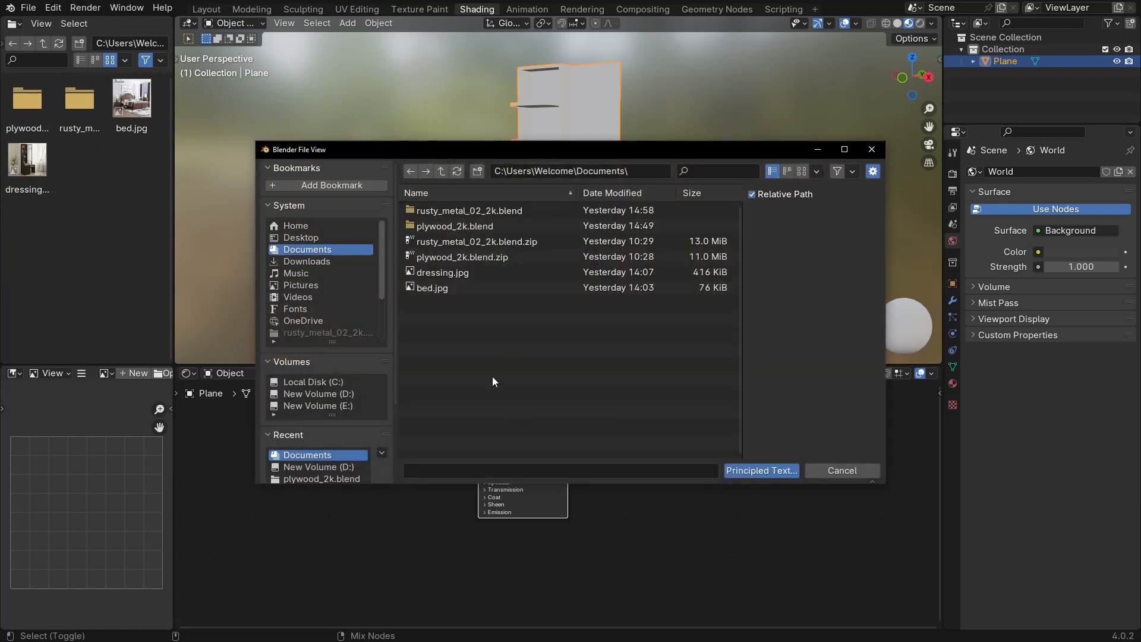
double_click(427, 229)
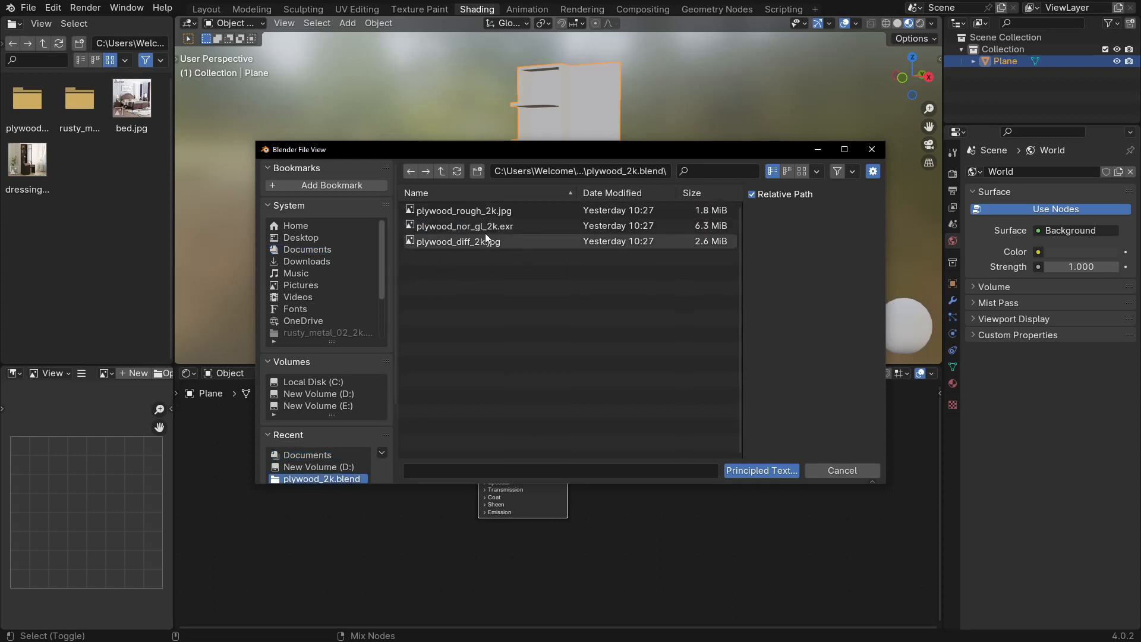
key(a)
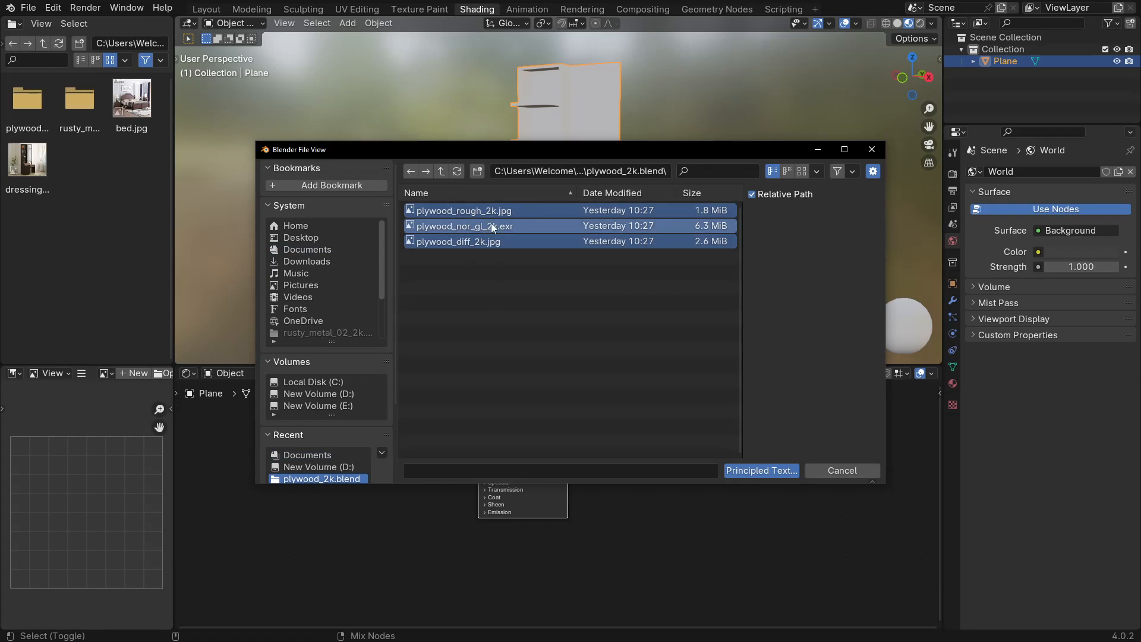
click(767, 470)
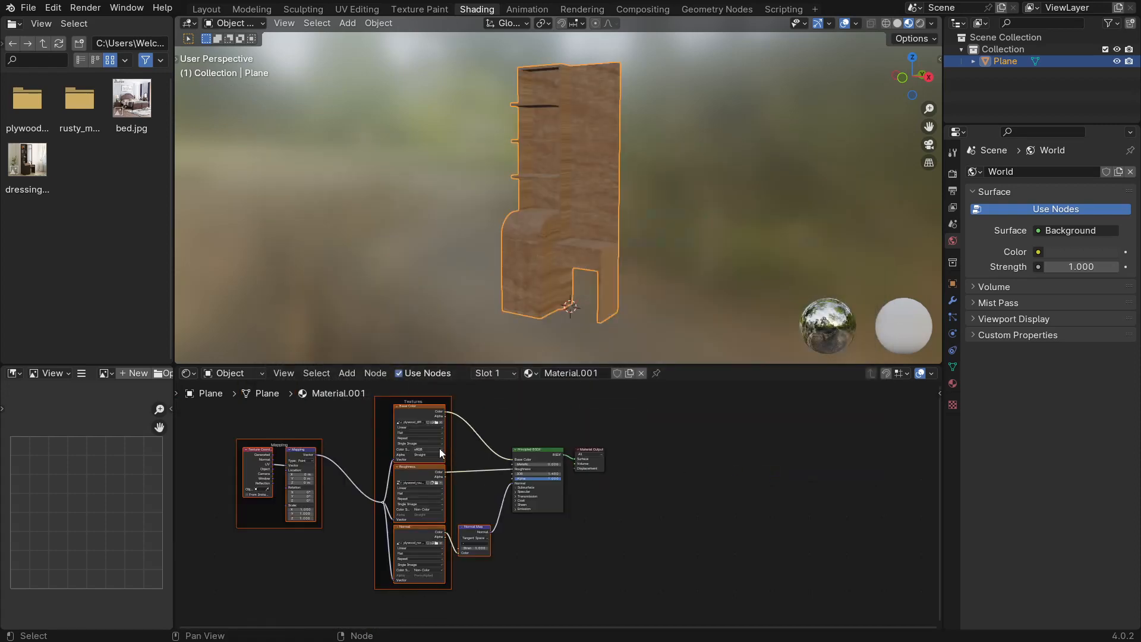
scroll(440, 448, down, 1)
scroll(303, 458, up, 4)
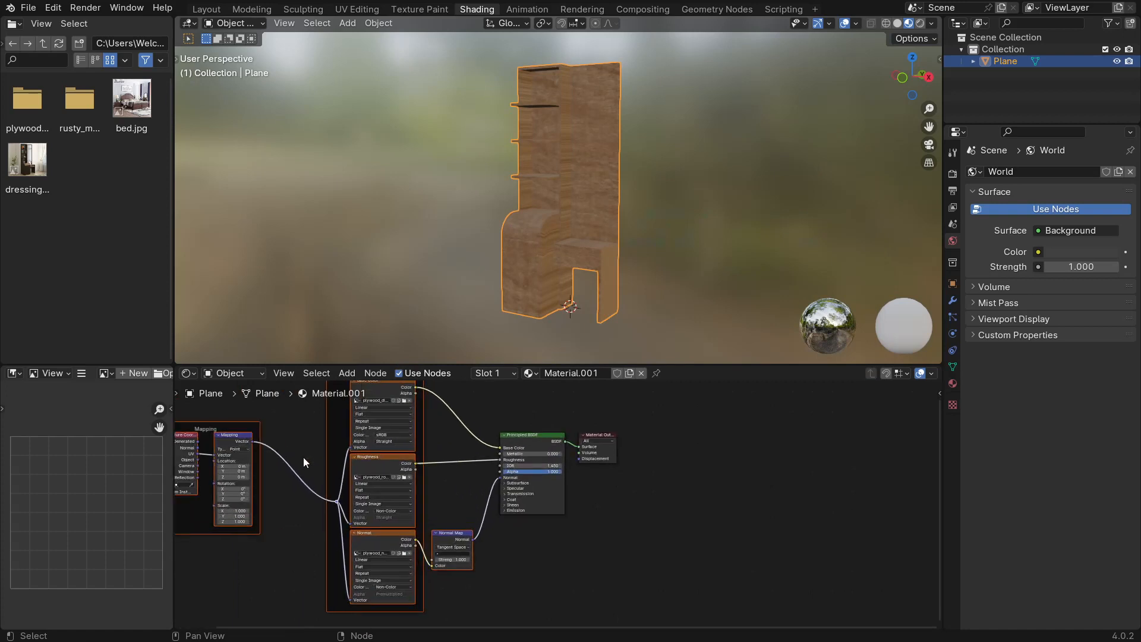
scroll(304, 457, down, 2)
scroll(323, 446, up, 2)
scroll(324, 446, down, 1)
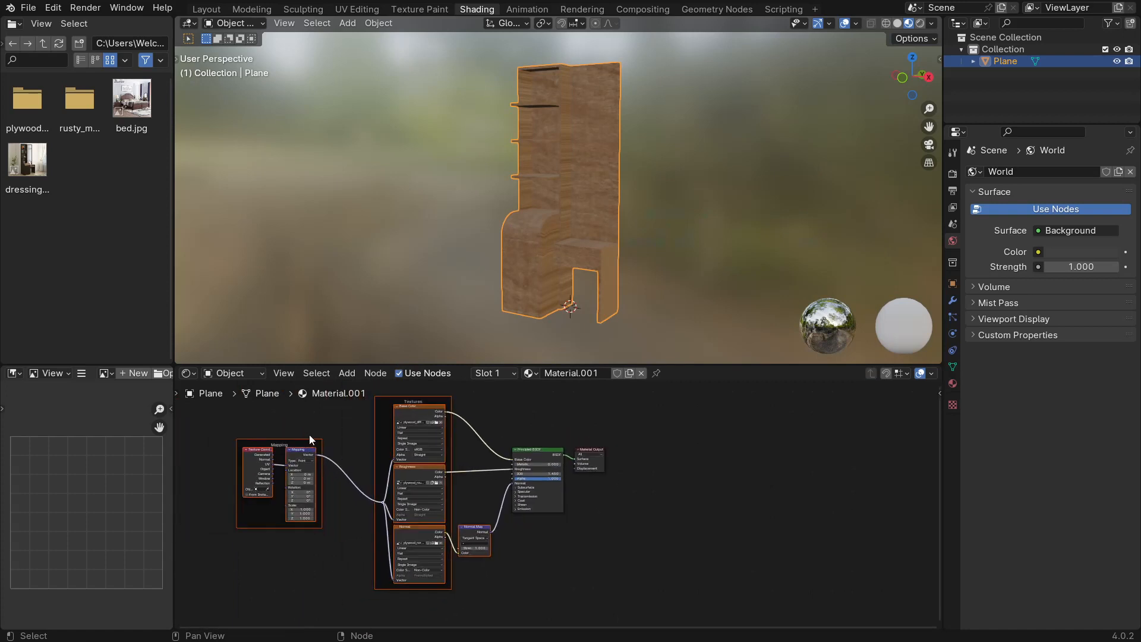
Step: Unwrap the entire dressing table mesh with Smart UV Project, keeping the 66° angle limit, and return to Object Mode
middle_drag(437, 339, 495, 262)
scroll(575, 295, up, 4)
scroll(556, 262, down, 4)
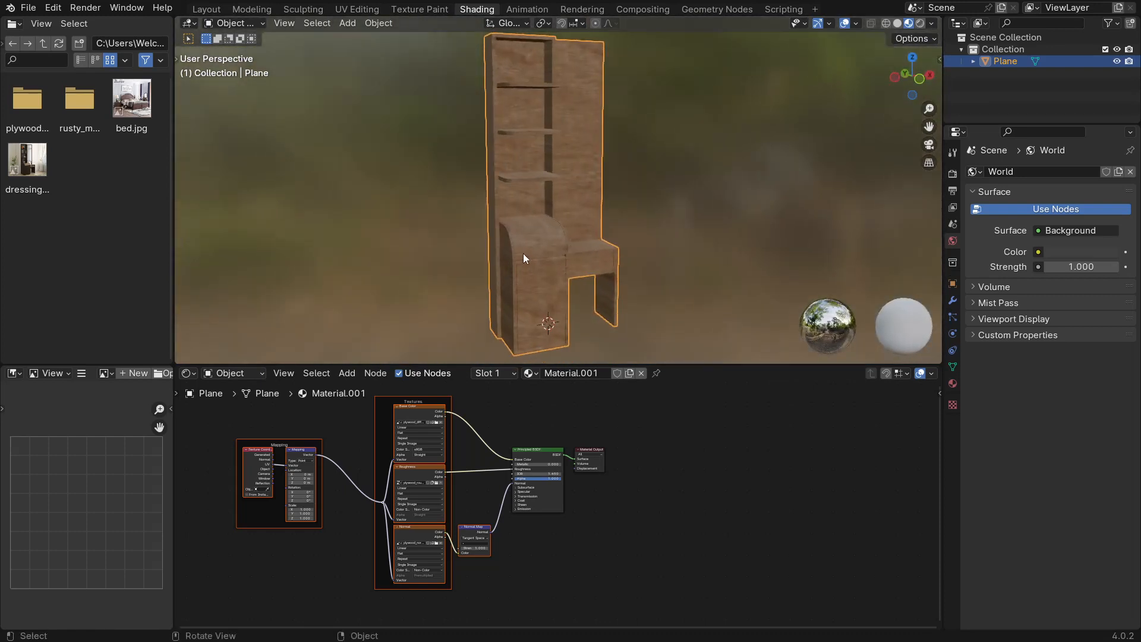
key(Tab)
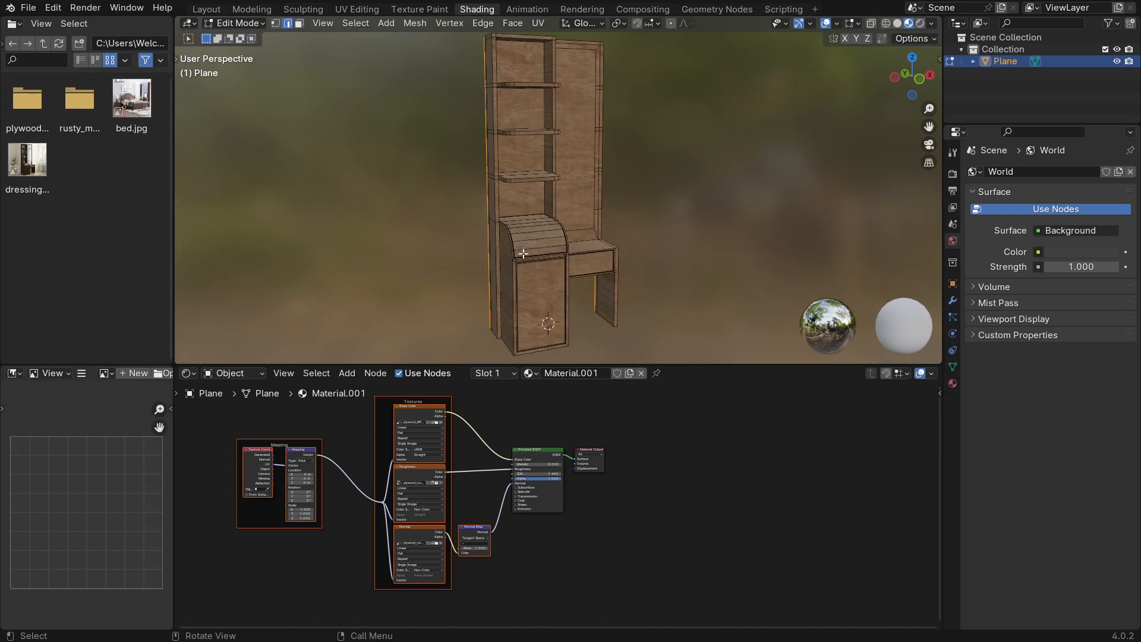
key(a)
scroll(523, 254, down, 1)
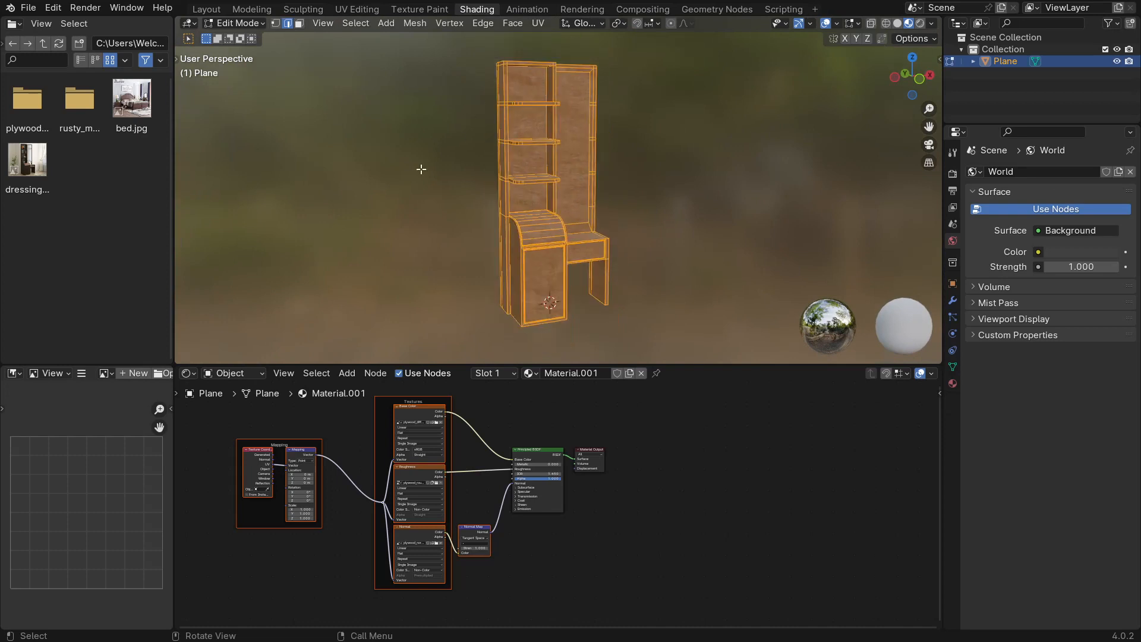
key(u)
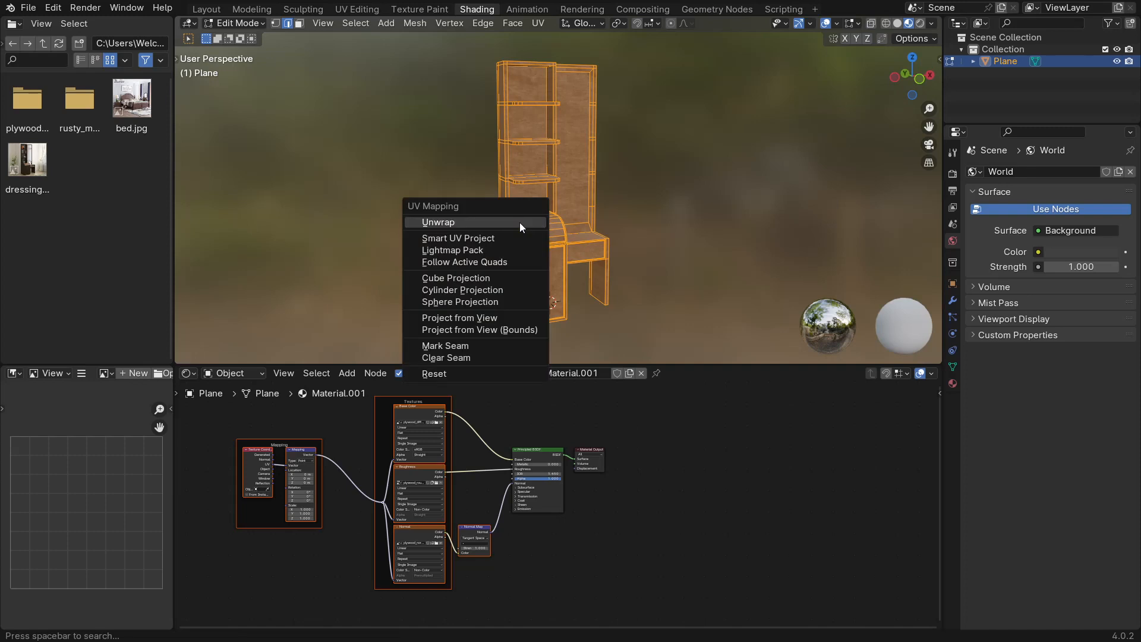
click(479, 237)
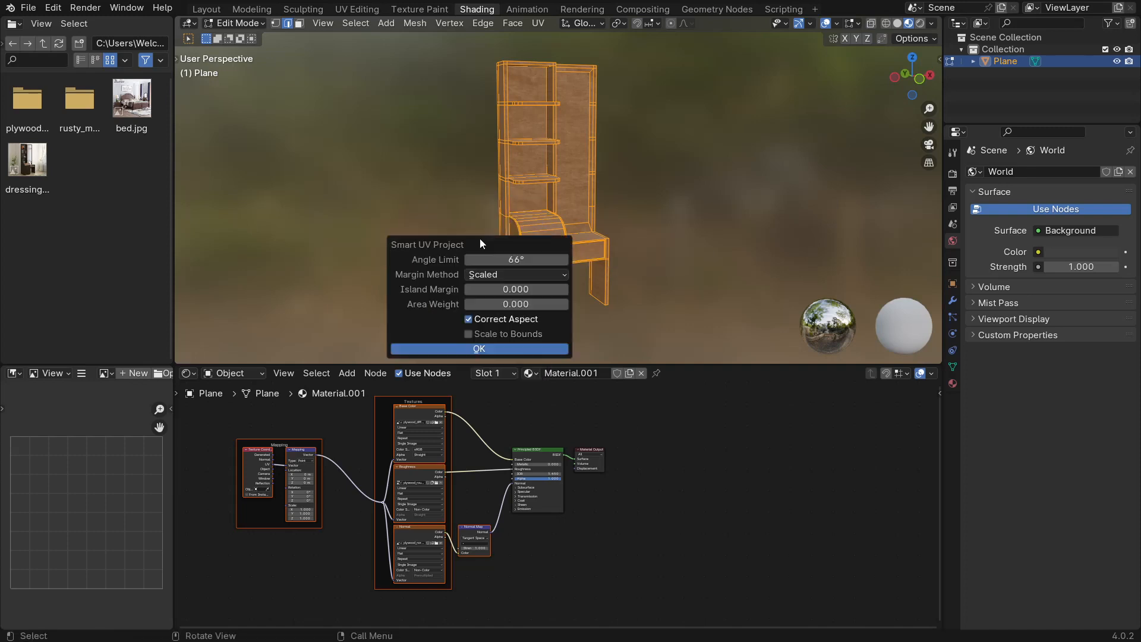
click(464, 350)
middle_drag(380, 254, 476, 218)
scroll(461, 264, up, 4)
scroll(461, 264, down, 3)
key(Tab)
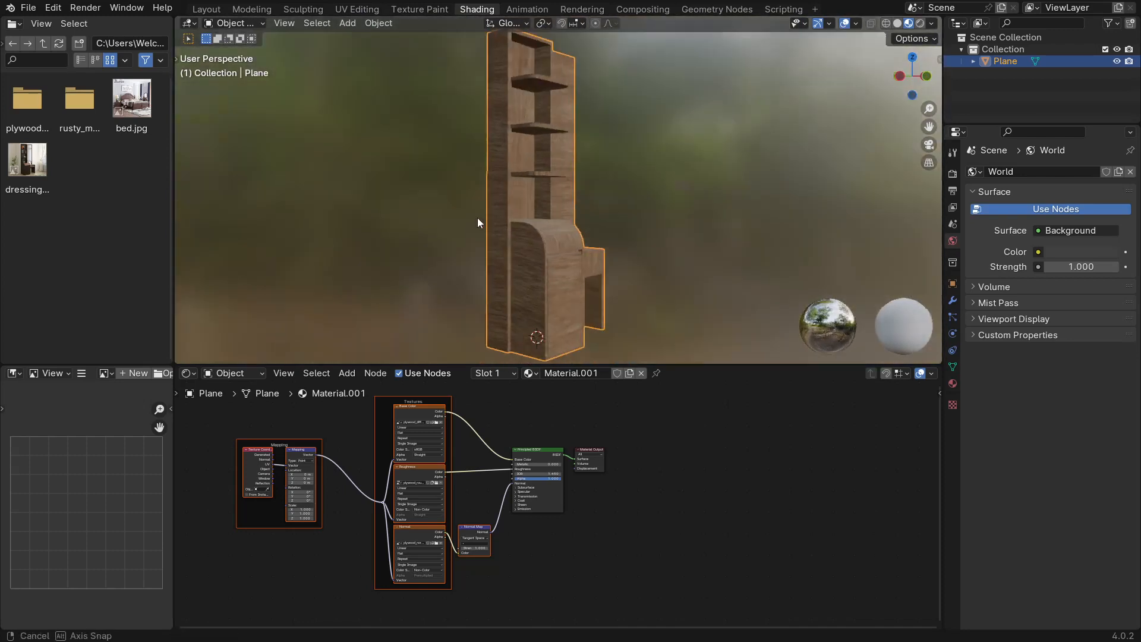
Step: Set the plywood material's Mapping node scale to 3 on X, Y and Z
scroll(484, 229, up, 3)
scroll(482, 250, up, 1)
middle_drag(479, 267, 404, 250)
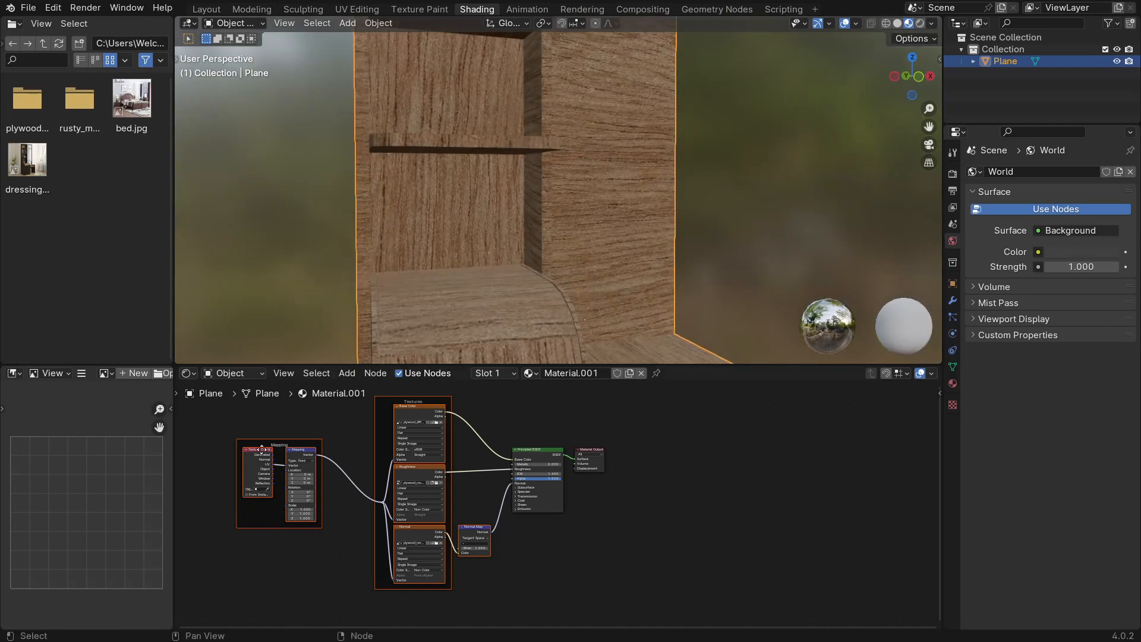
click(290, 451)
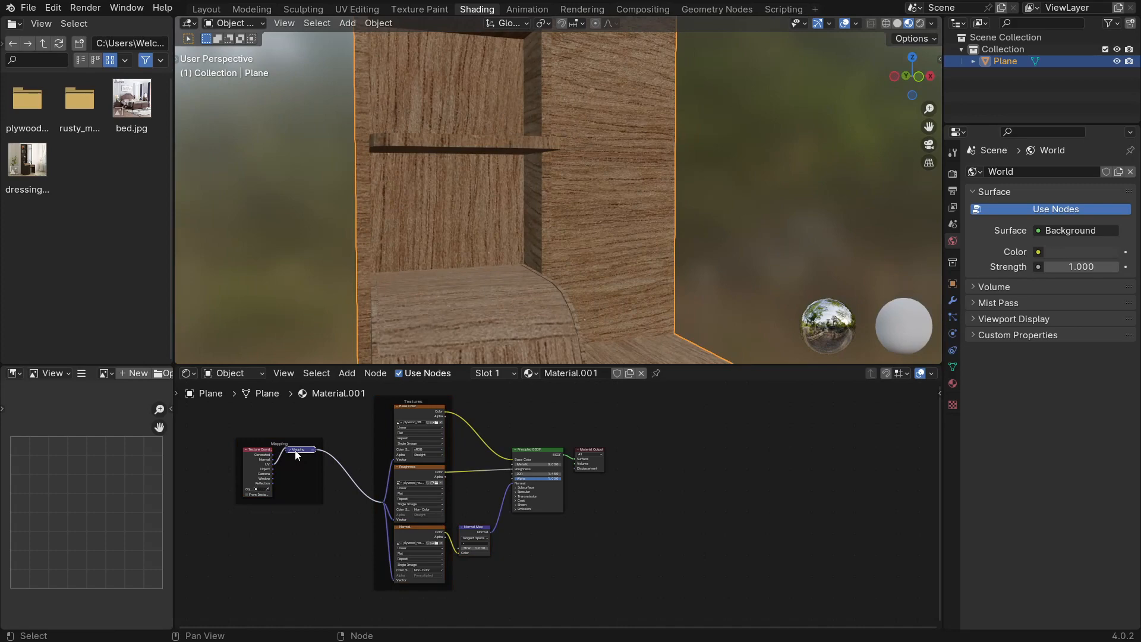
key(h)
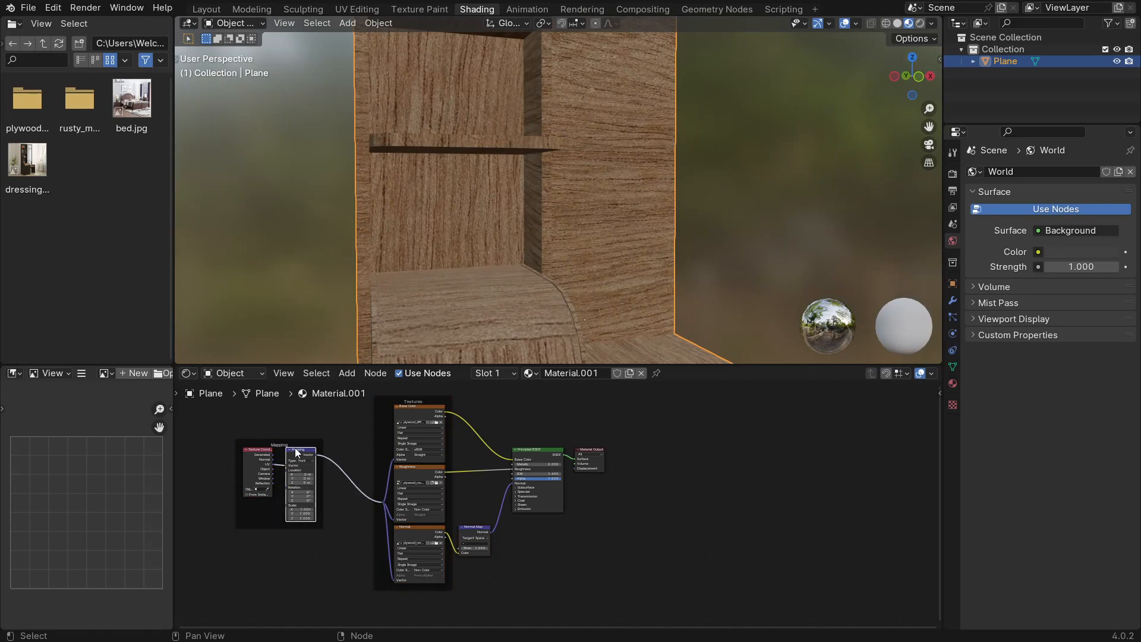
key(KP_Decimal)
scroll(469, 500, up, 18)
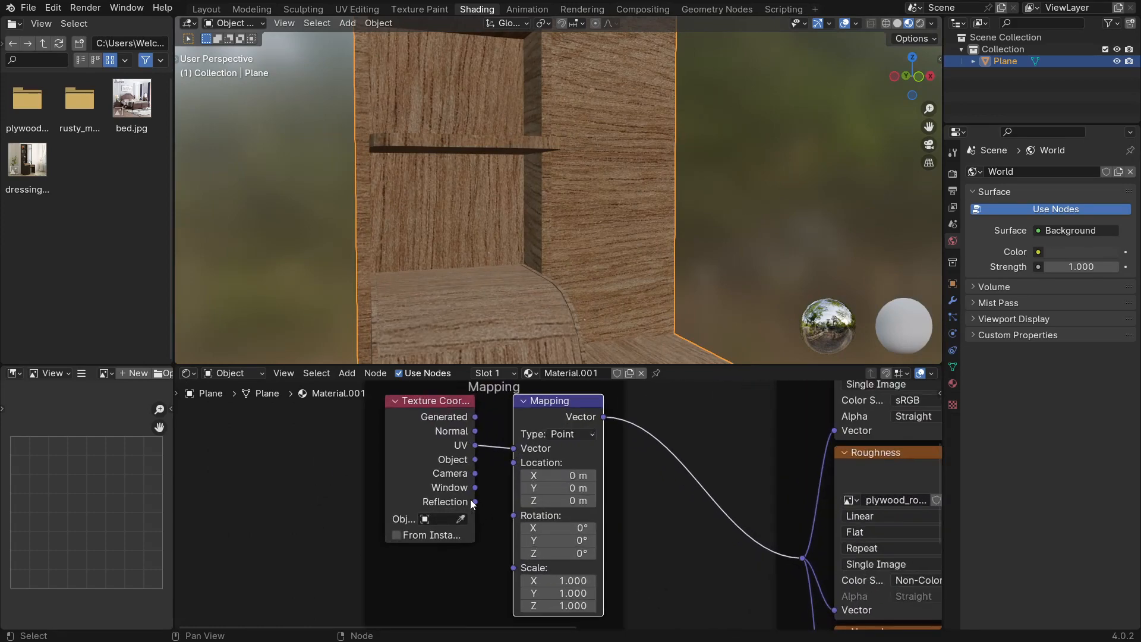
key(KP_Decimal)
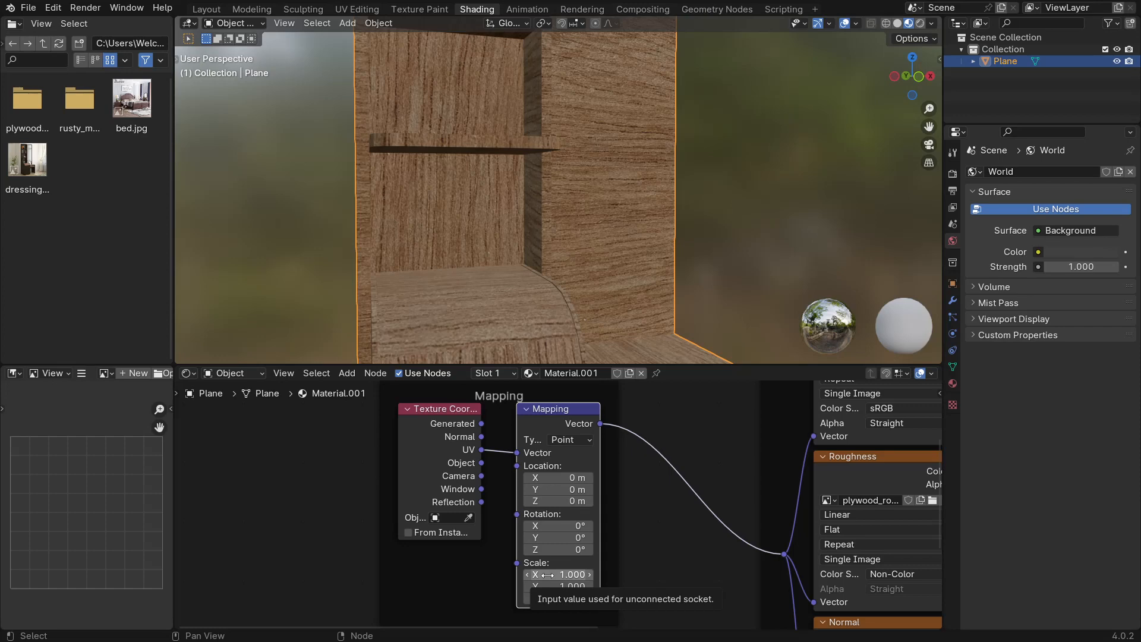
drag(548, 575, 543, 598)
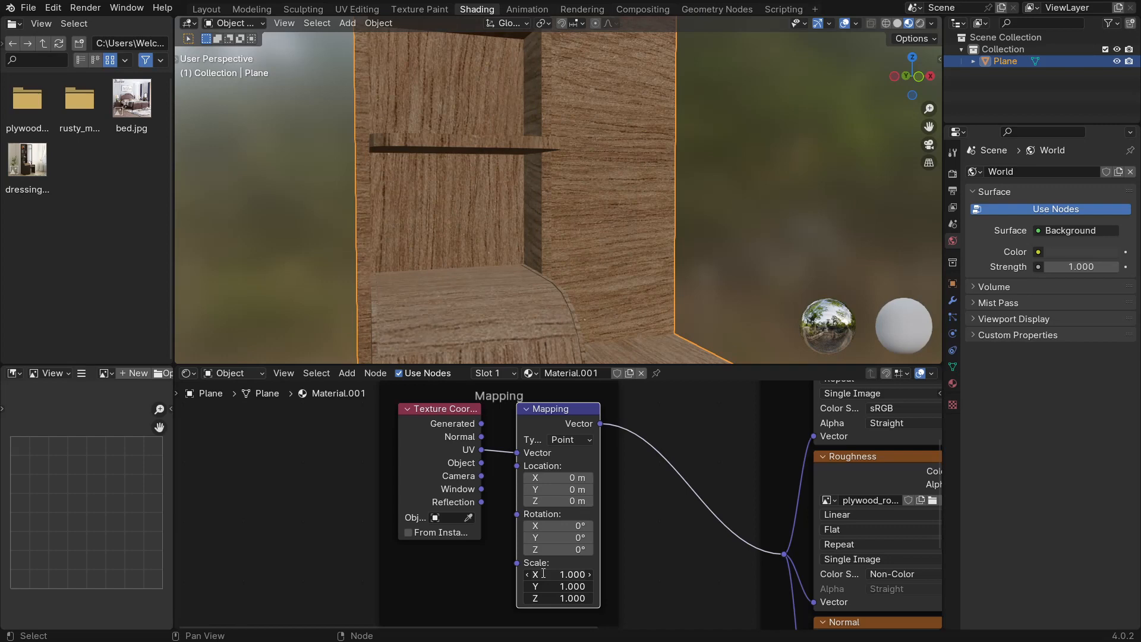
drag(544, 574, 543, 598)
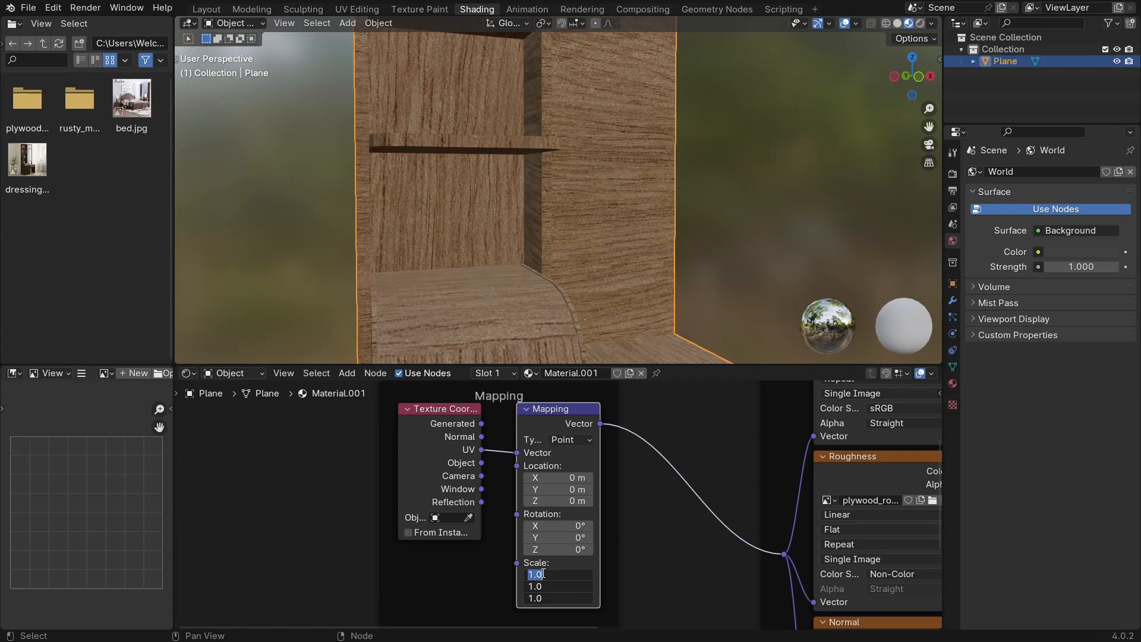
text(3)
key(Return)
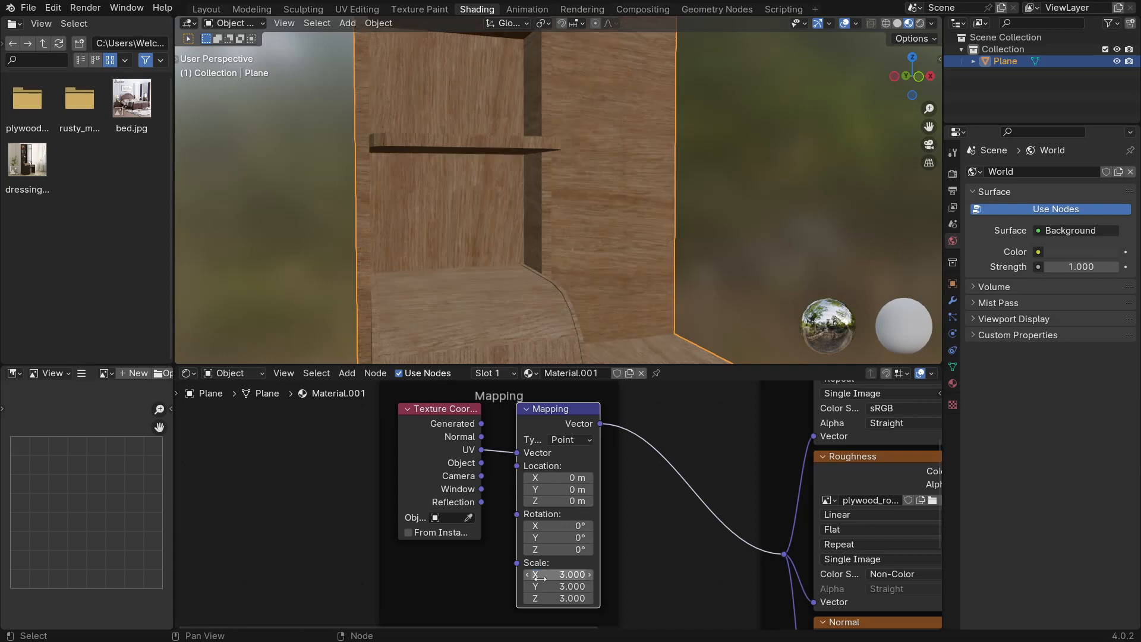
Step: Add a second material slot to the dressing table and create a new material in it
middle_drag(495, 341, 585, 252)
scroll(501, 318, up, 3)
scroll(554, 273, down, 2)
scroll(585, 249, down, 1)
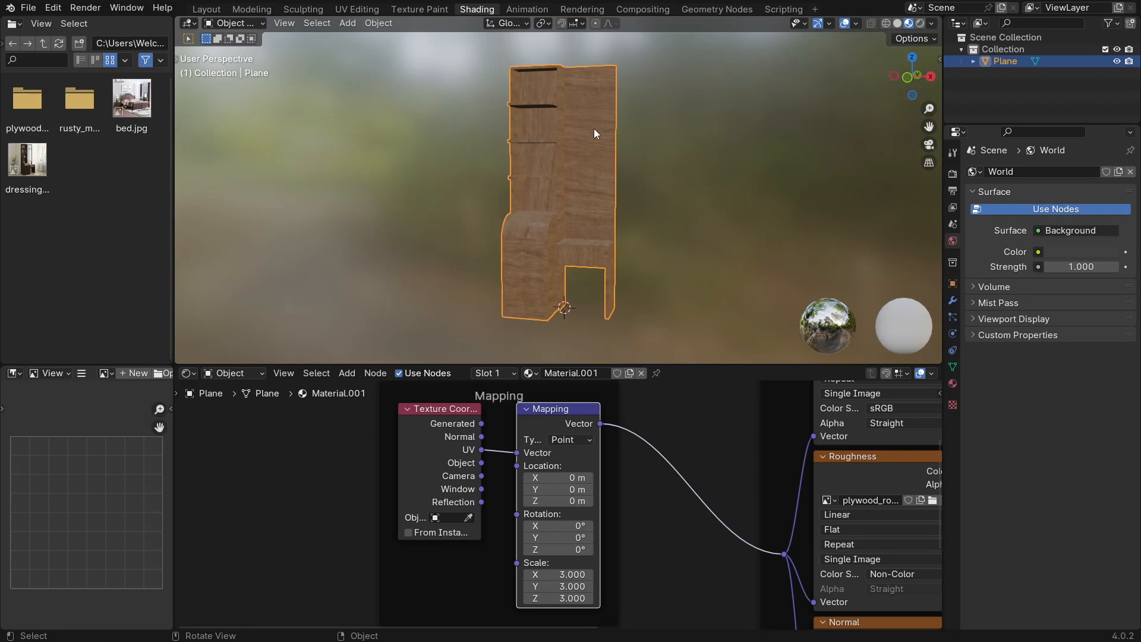
click(954, 383)
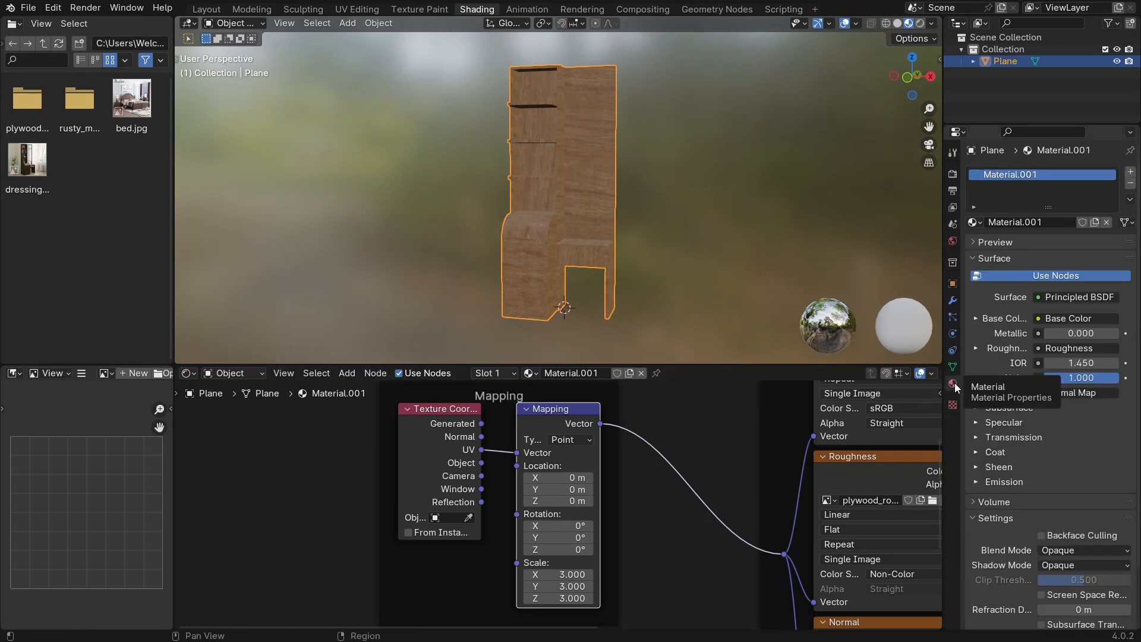
click(1131, 171)
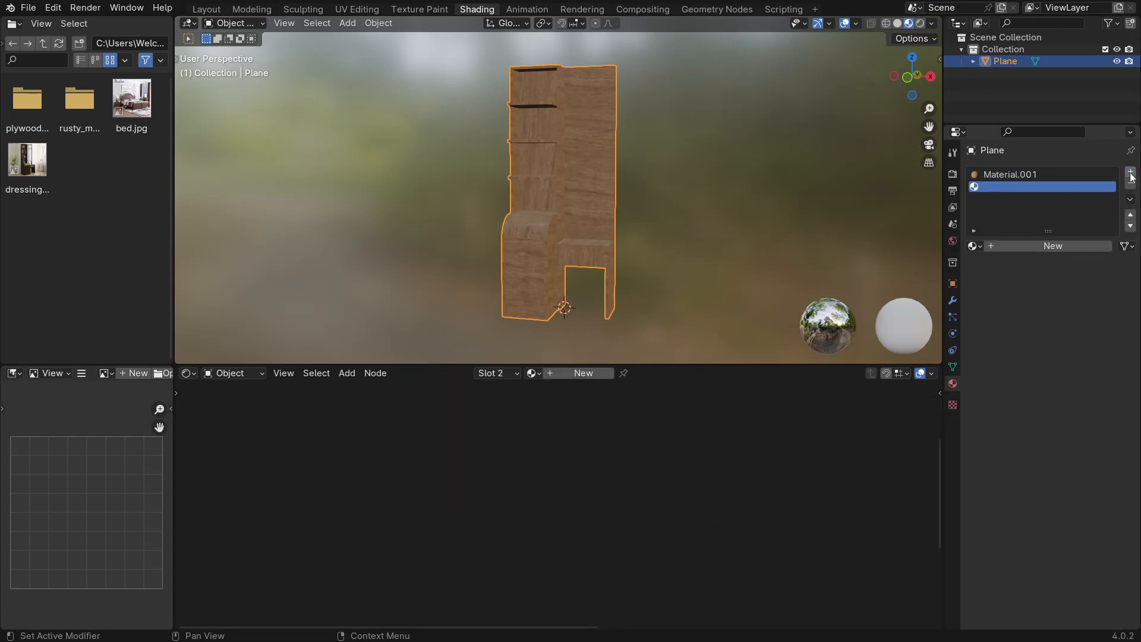
click(1043, 245)
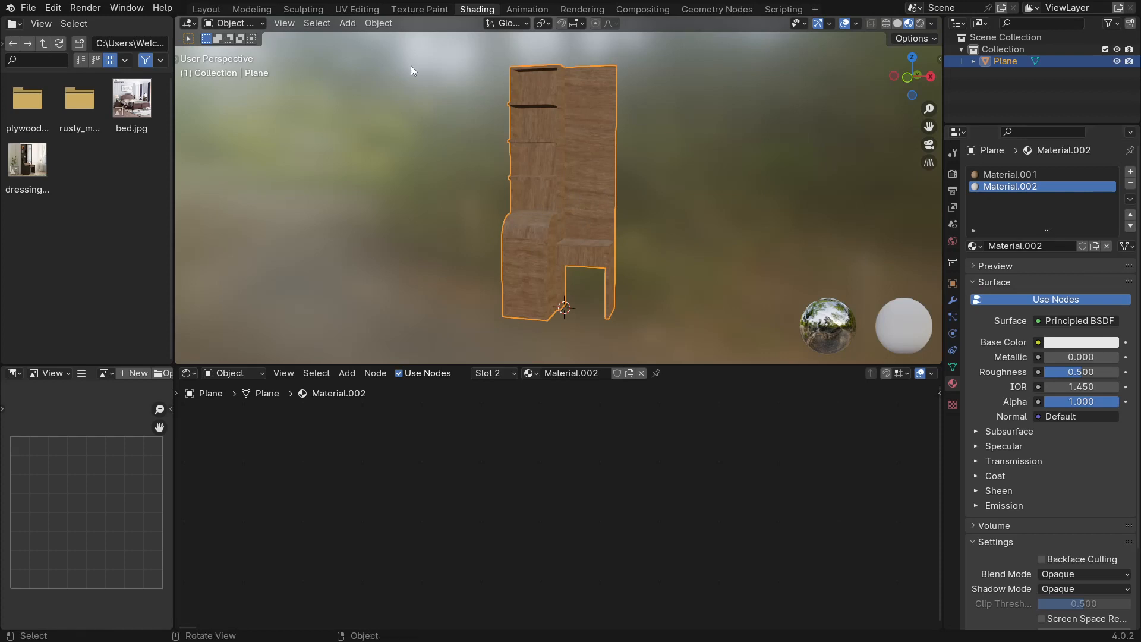
Step: Select the tall mirror face in Edit Mode and assign the second material to it
key(Tab)
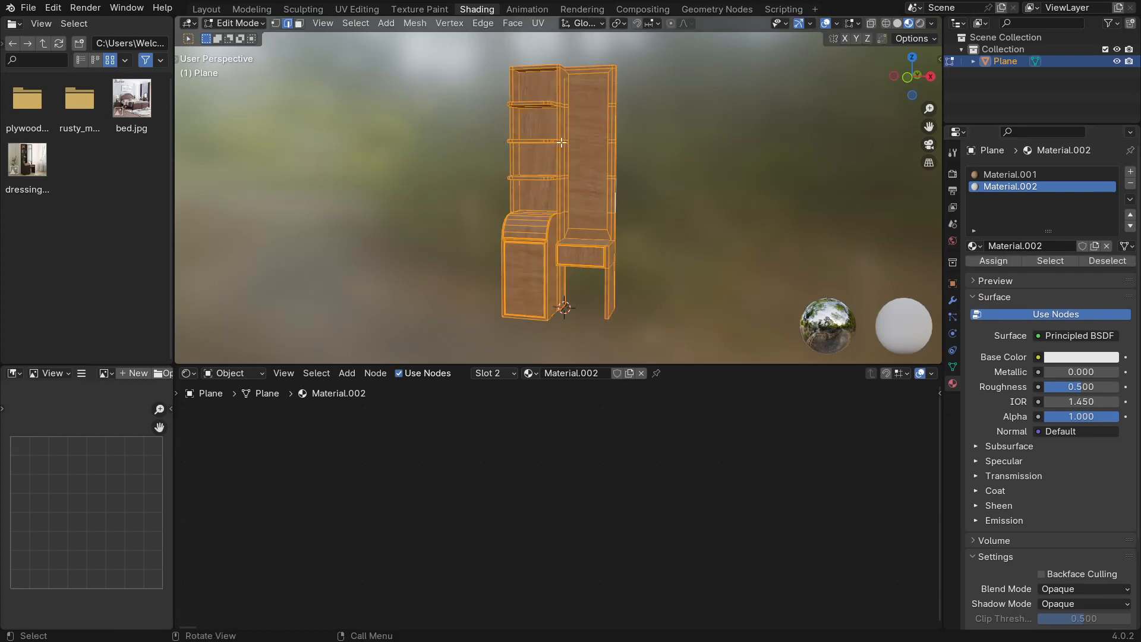
middle_drag(560, 142, 568, 113)
click(587, 120)
key(3)
click(587, 120)
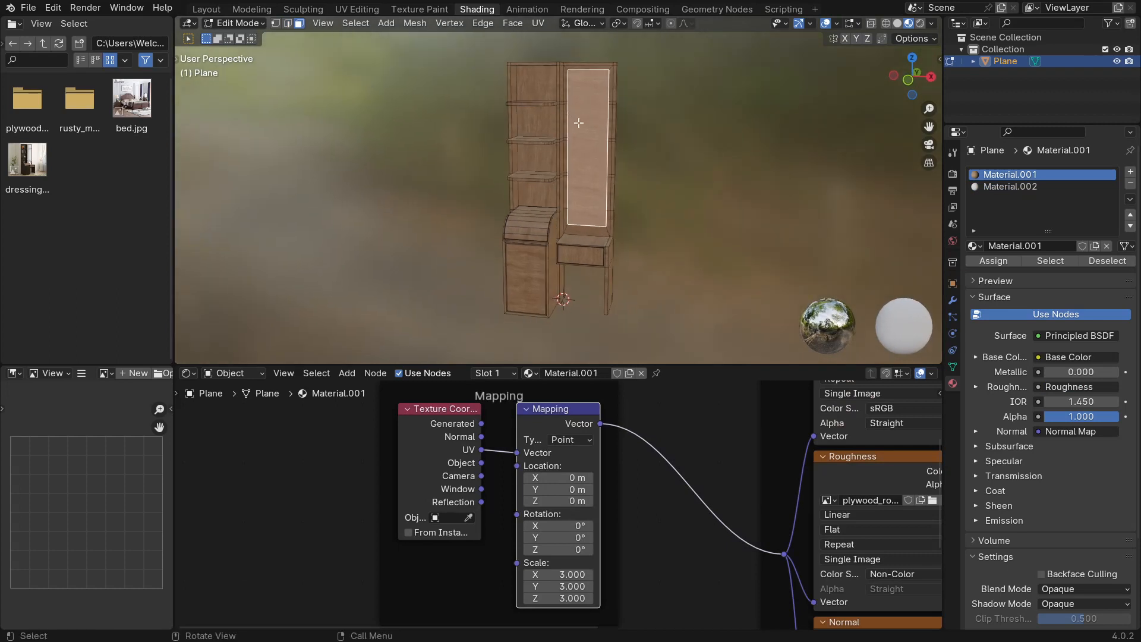
click(1009, 188)
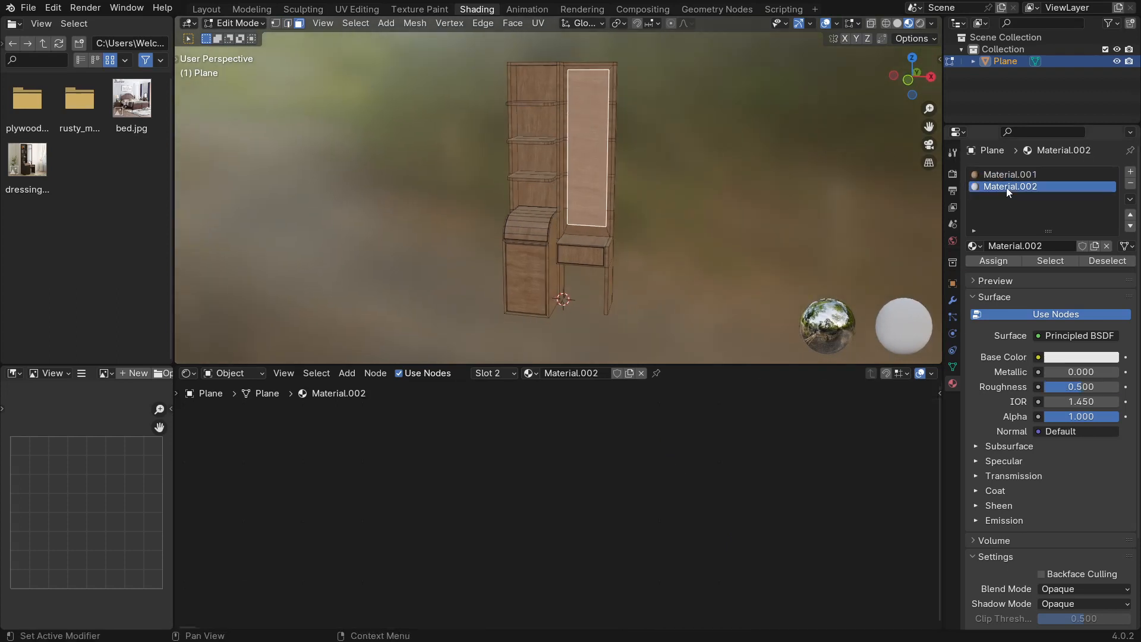
click(994, 262)
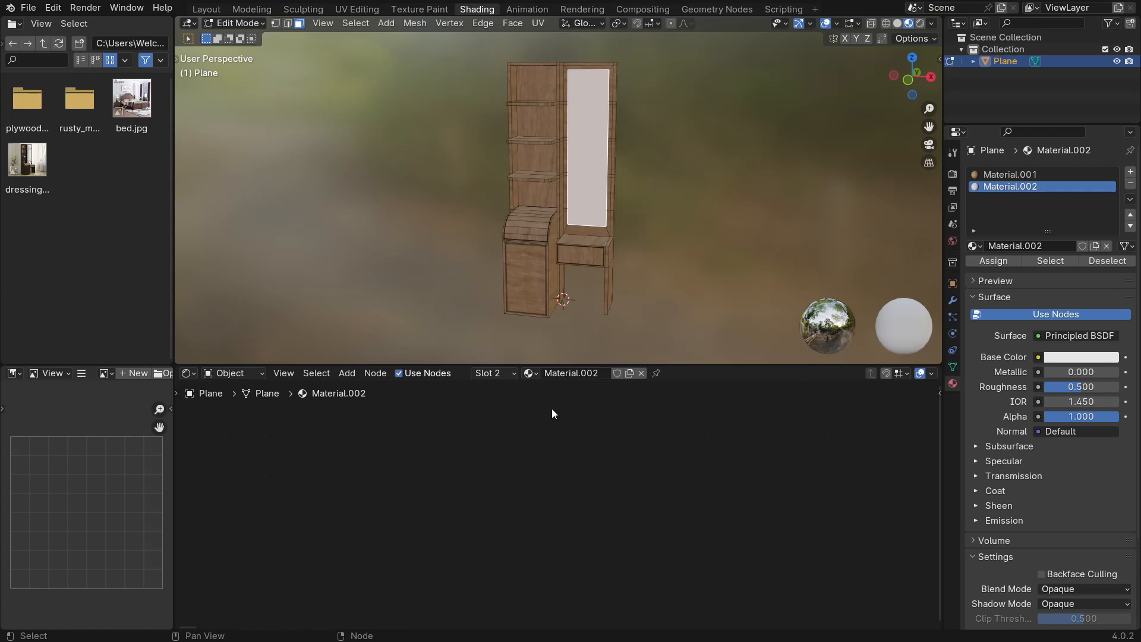
Step: Delete the Principled BSDF node from the mirror material's node tree
key(Home)
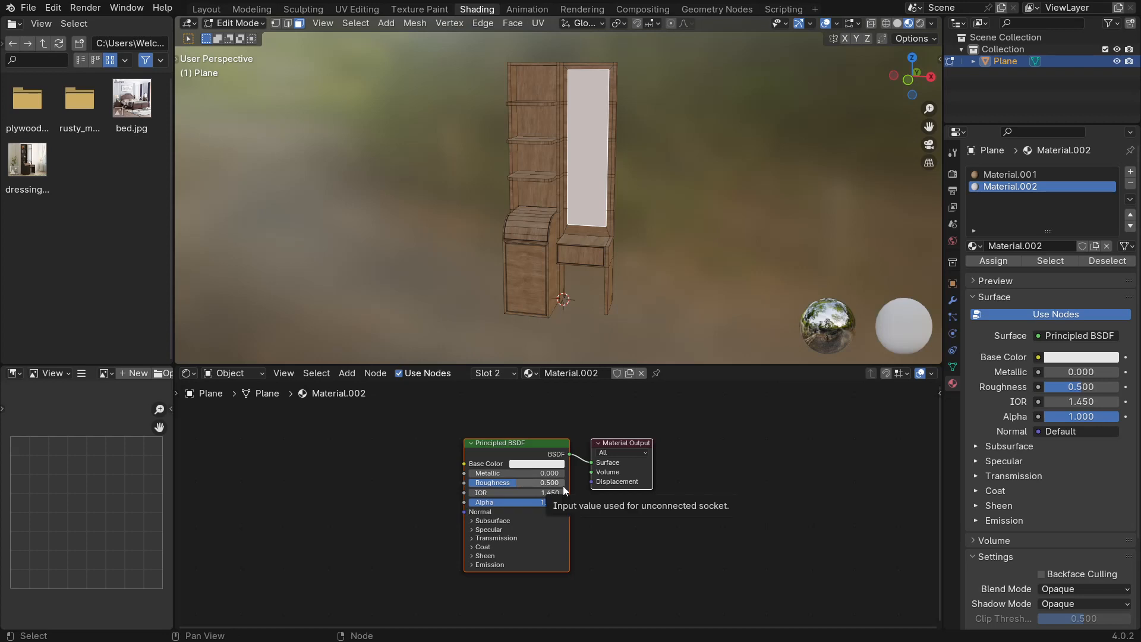
scroll(562, 484, up, 2)
key(Home)
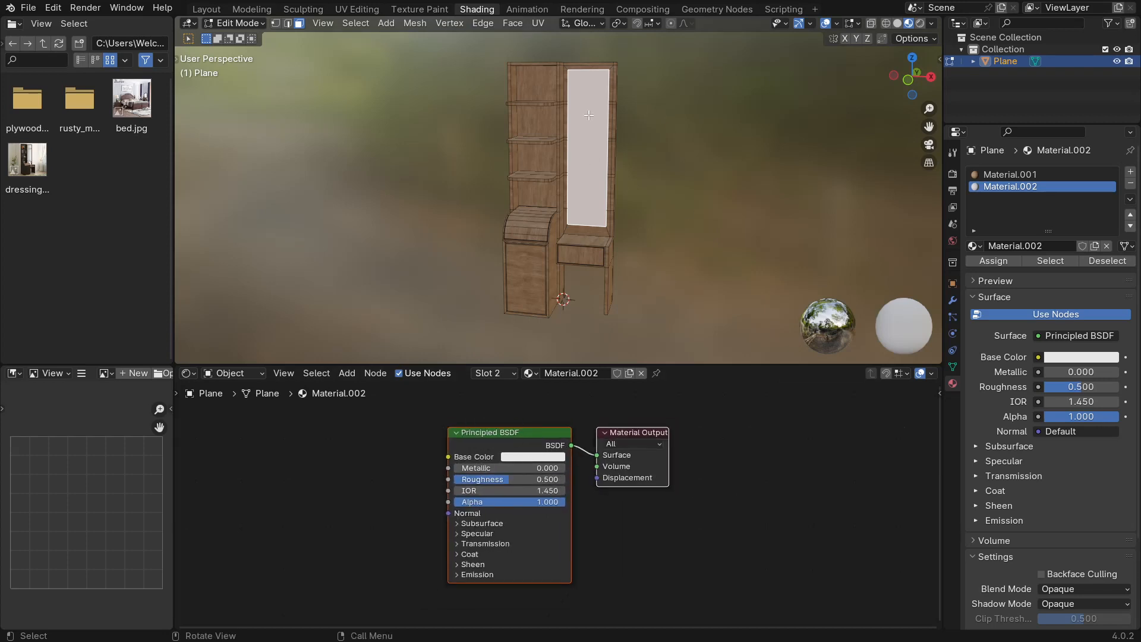
click(486, 433)
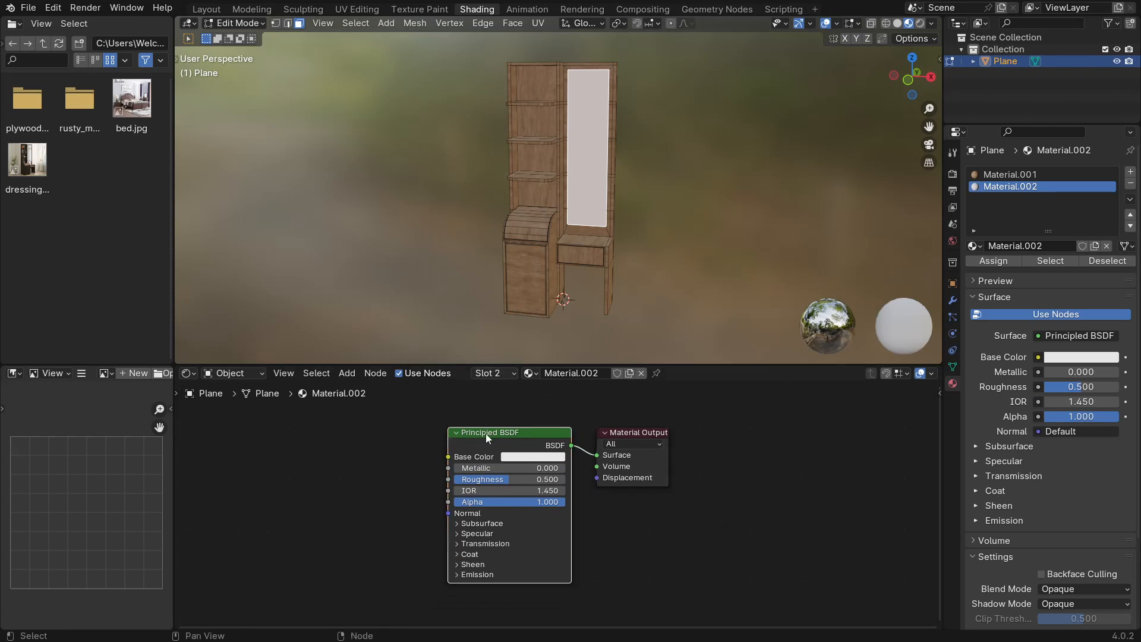
key(Delete)
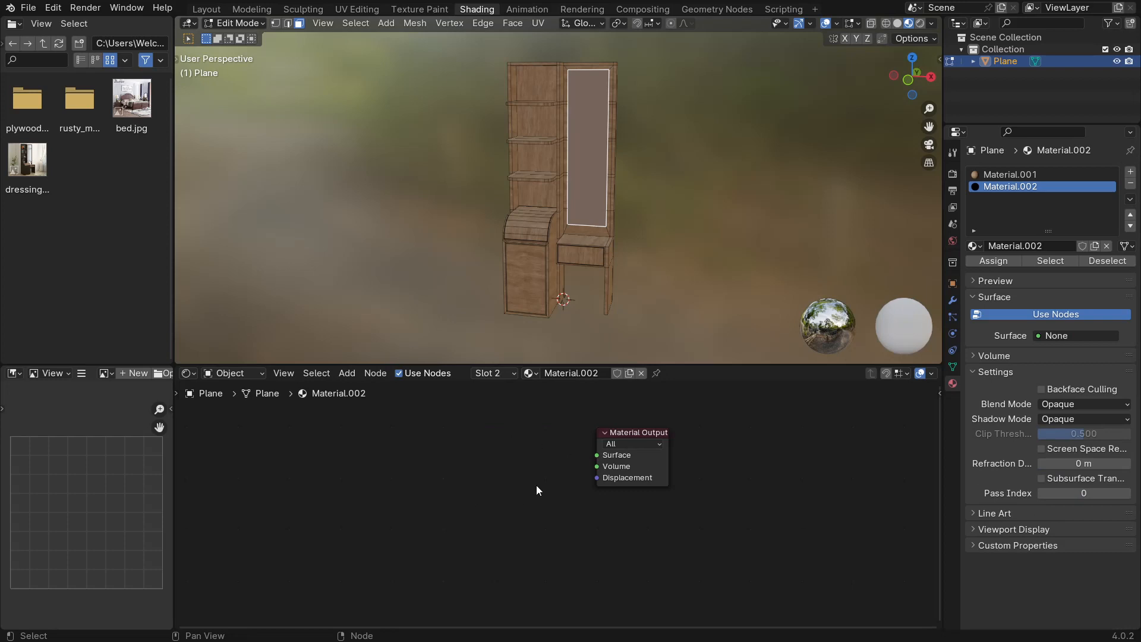
Step: Add a Glass BSDF node and connect its BSDF output to the Material Output's Surface input
key(shift+a)
click(505, 445)
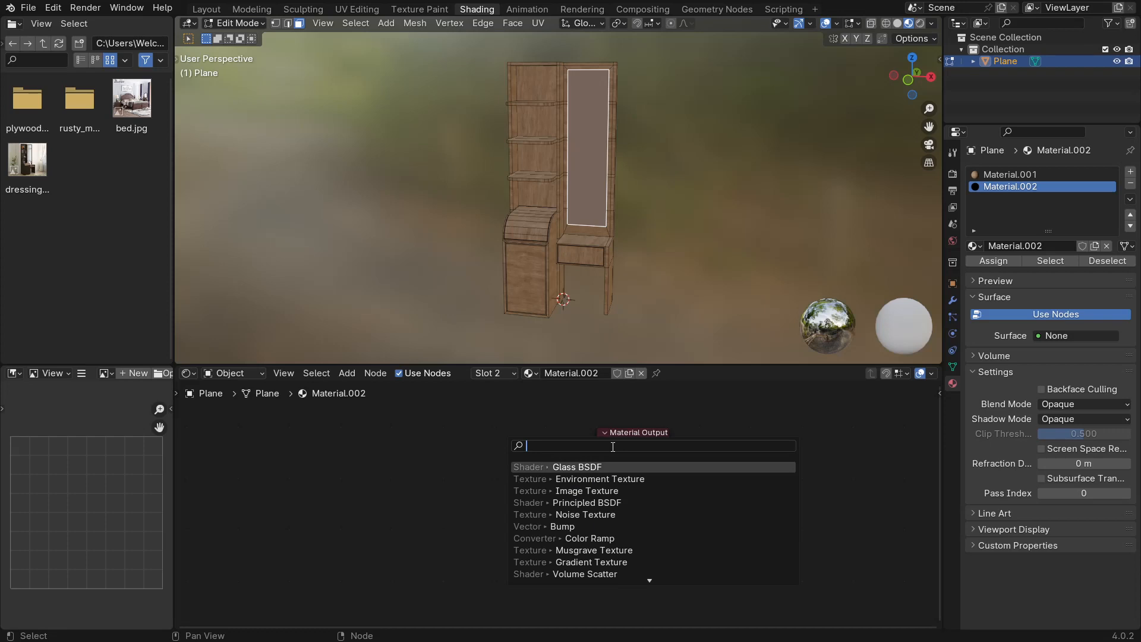
text(glass)
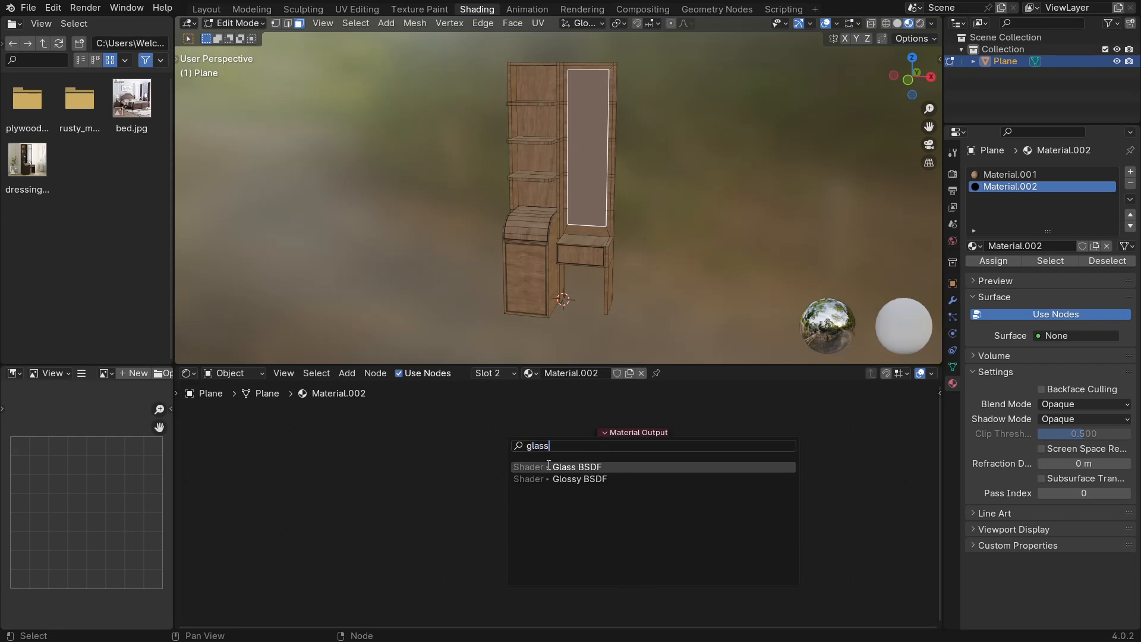
click(598, 466)
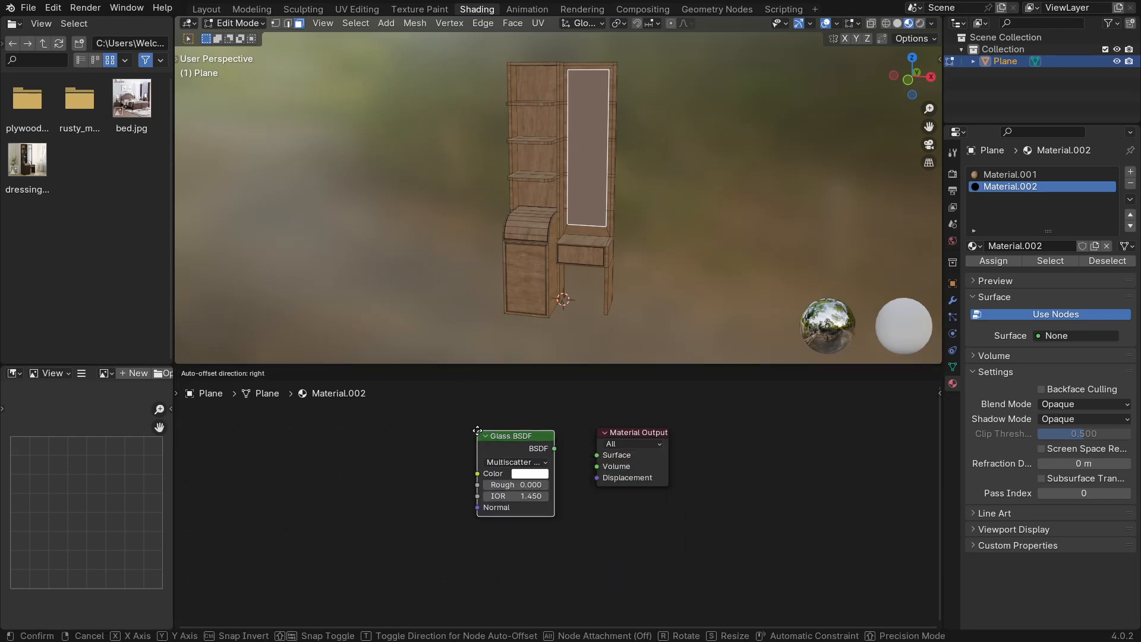
click(474, 430)
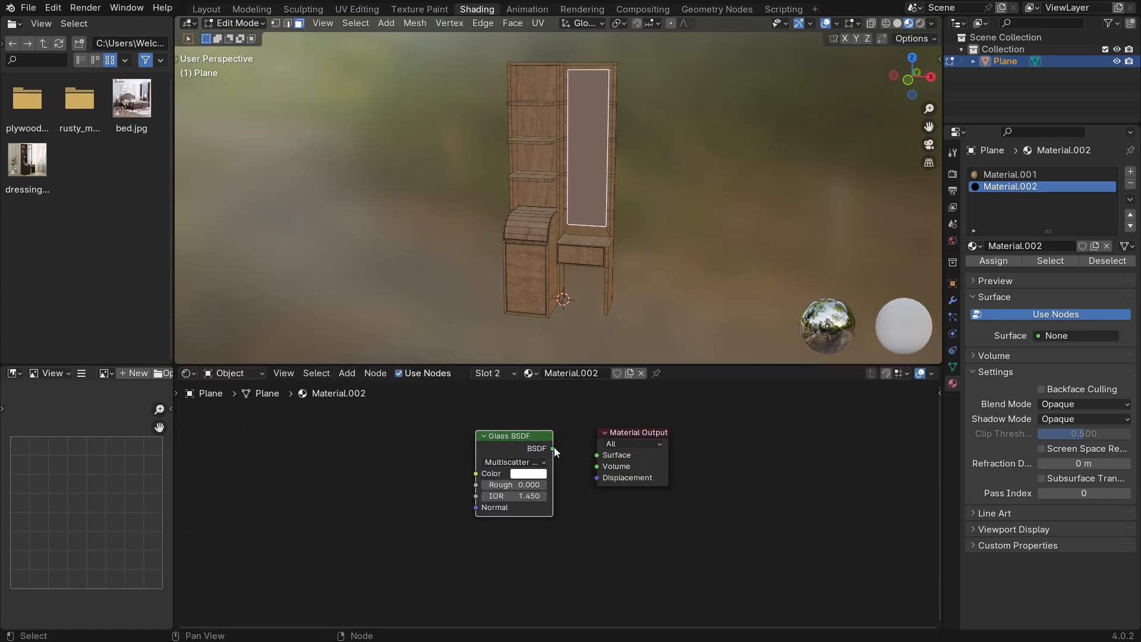
drag(553, 449, 597, 455)
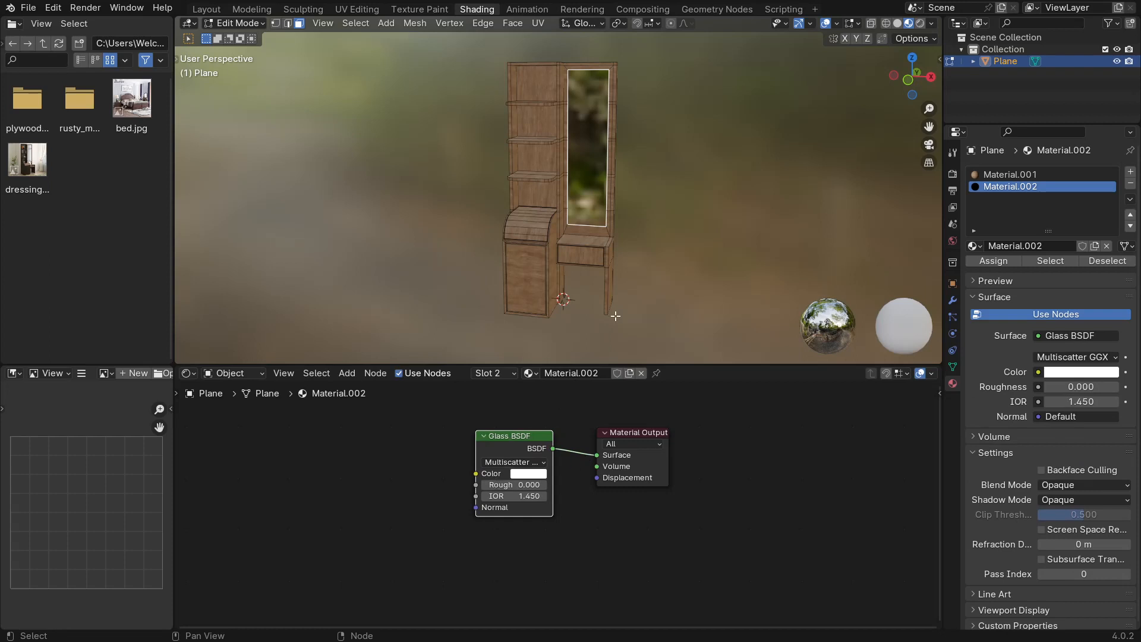
Step: Set the Glass BSDF roughness to about 0.062 and leave Edit Mode
scroll(602, 117, up, 3)
scroll(602, 117, down, 3)
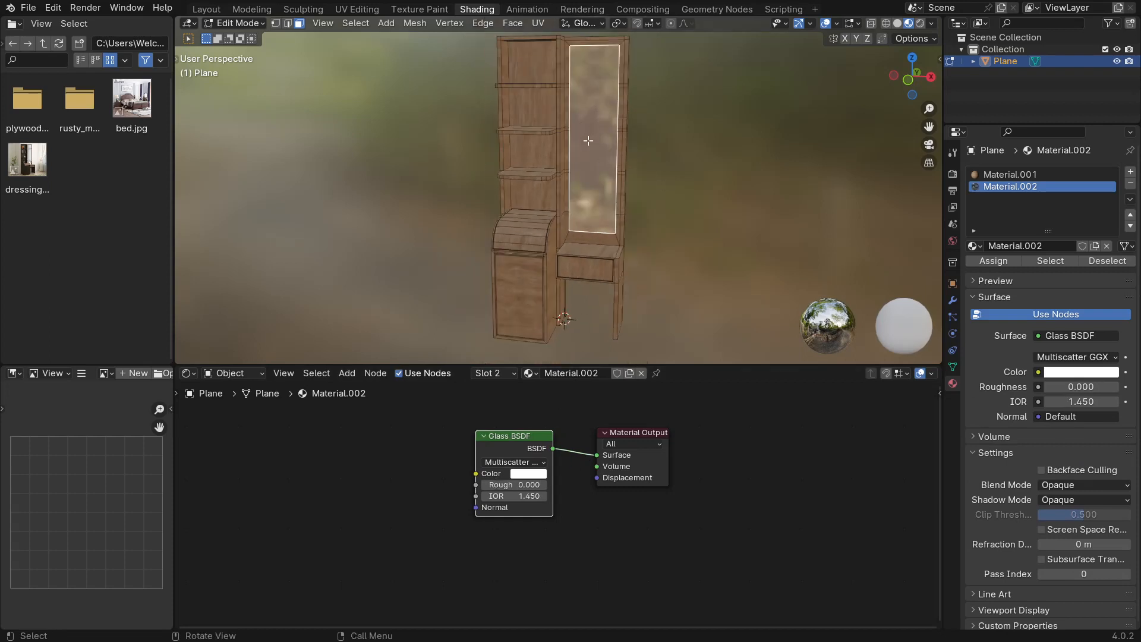
drag(518, 486, 522, 486)
scroll(390, 151, down, 2)
key(Tab)
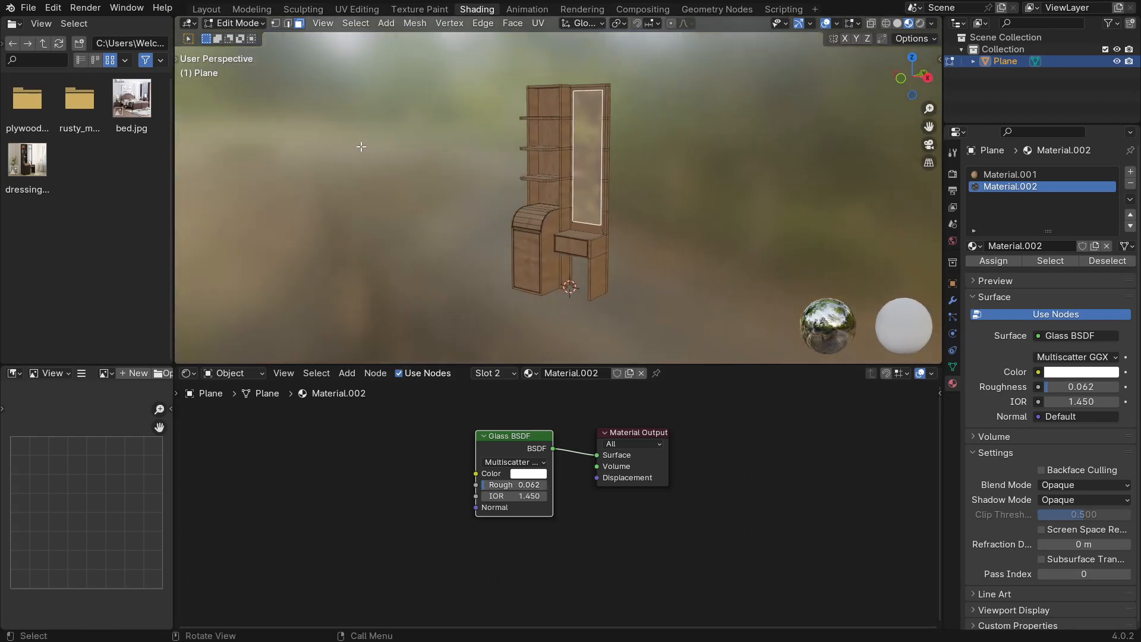
middle_drag(408, 162, 494, 52)
middle_drag(536, 98, 621, 180)
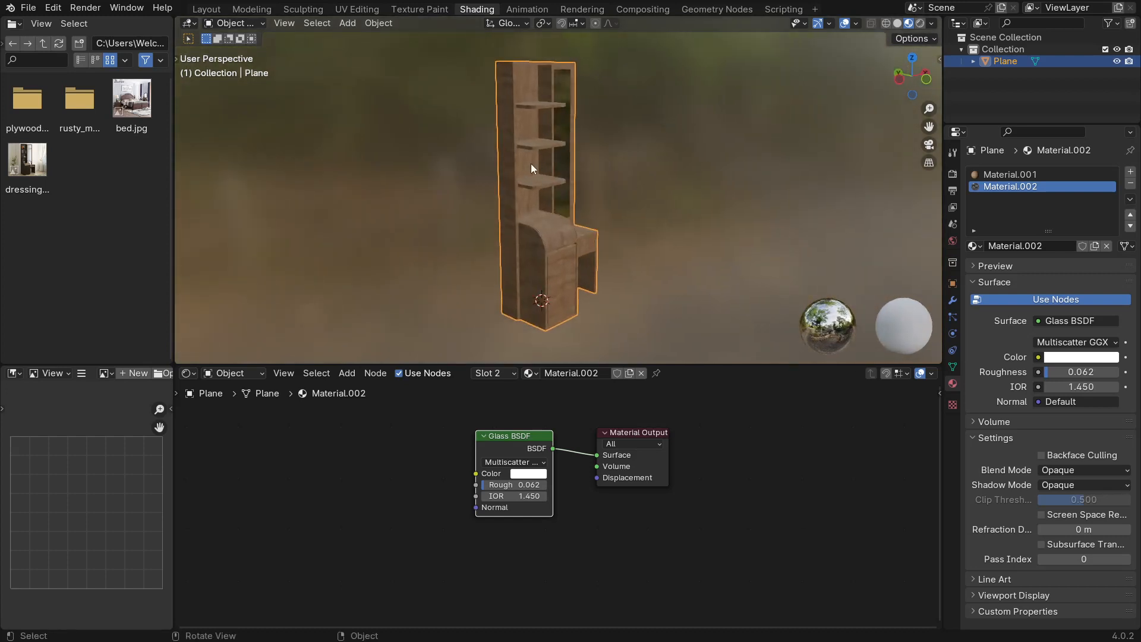
mouse_move(530, 164)
middle_down()
mouse_move(486, 166)
mouse_move(525, 171)
middle_up()
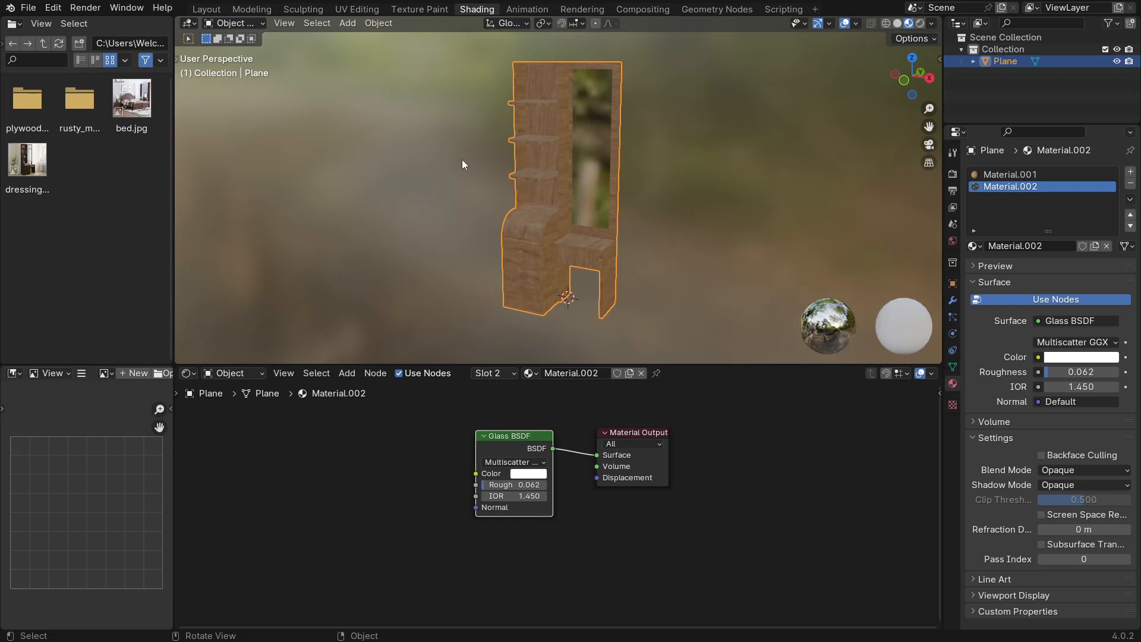
middle_drag(461, 159, 555, 87)
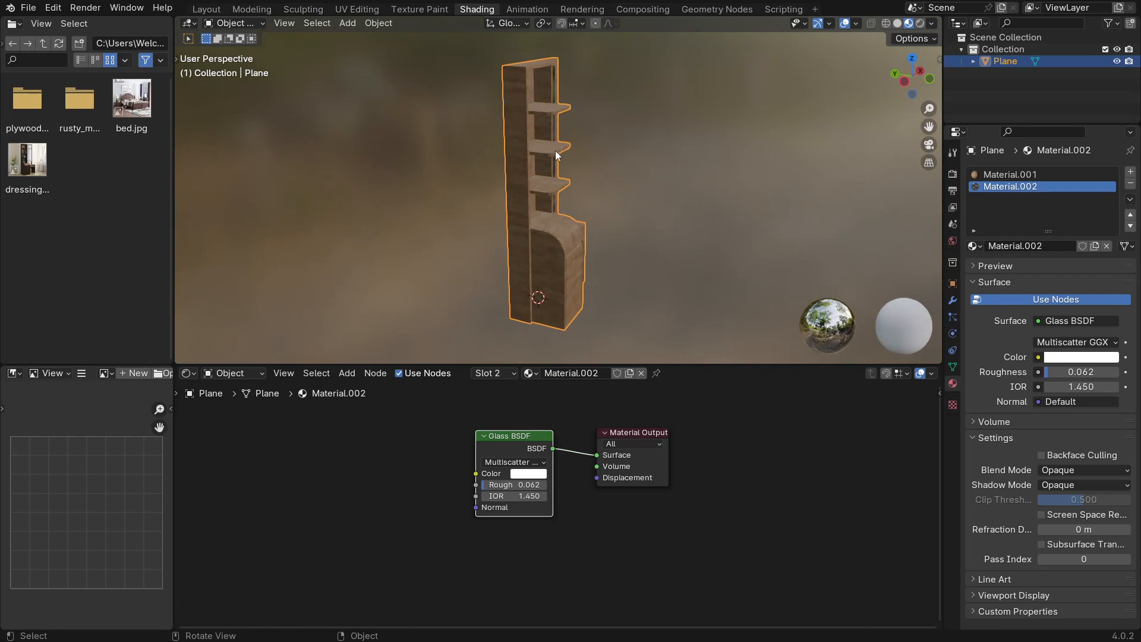
middle_drag(552, 149, 484, 141)
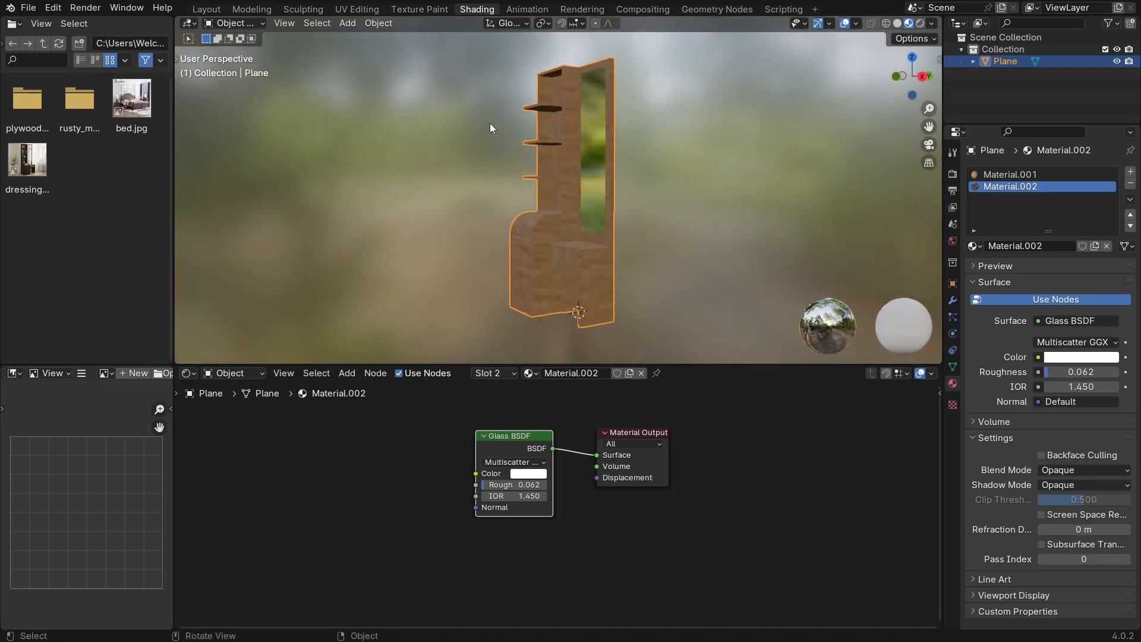